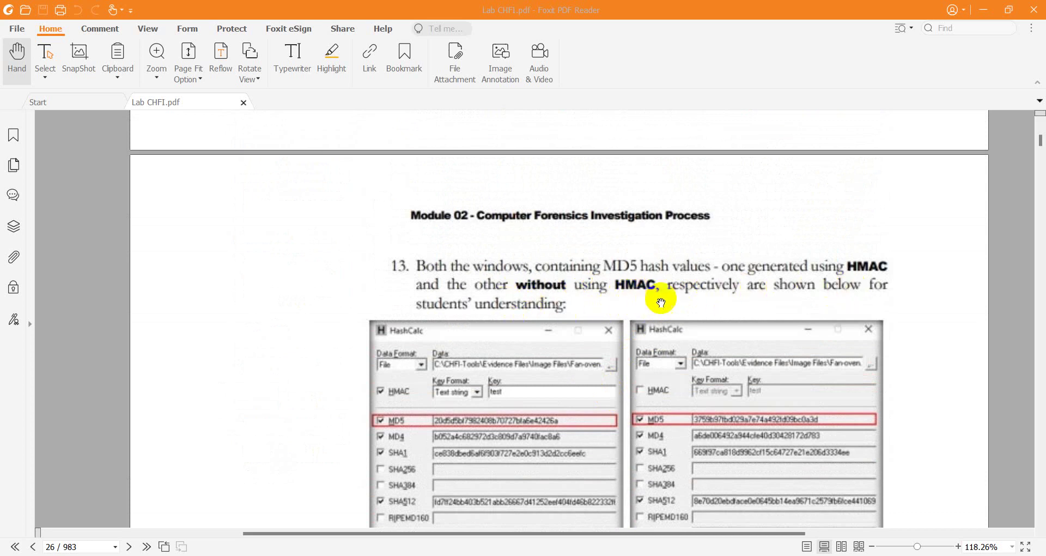
Read the lab manual from the HMAC comparison in step 13 through the VirusTotal hash search results in step 25.
scroll(709, 302, down, 6)
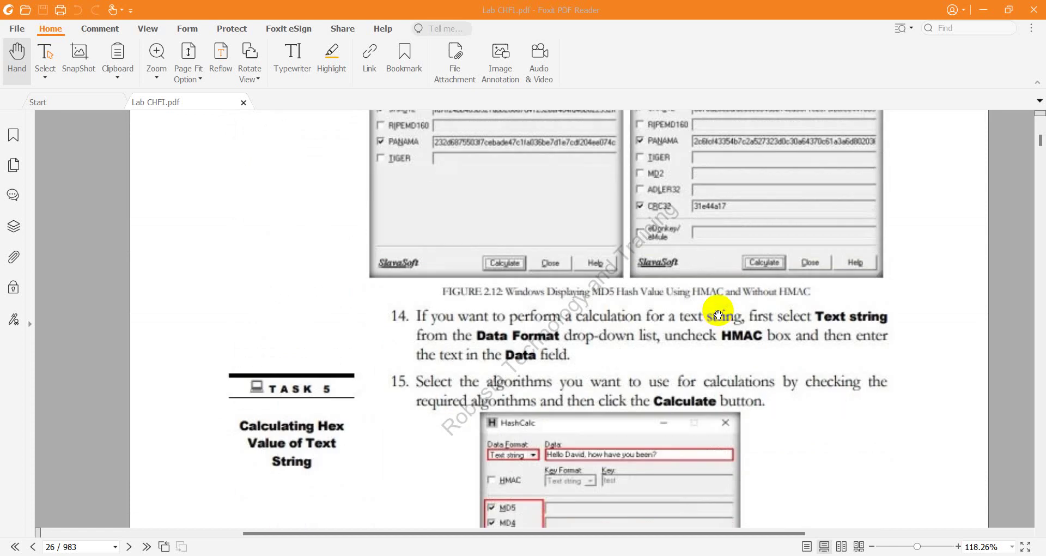
scroll(718, 314, down, 2)
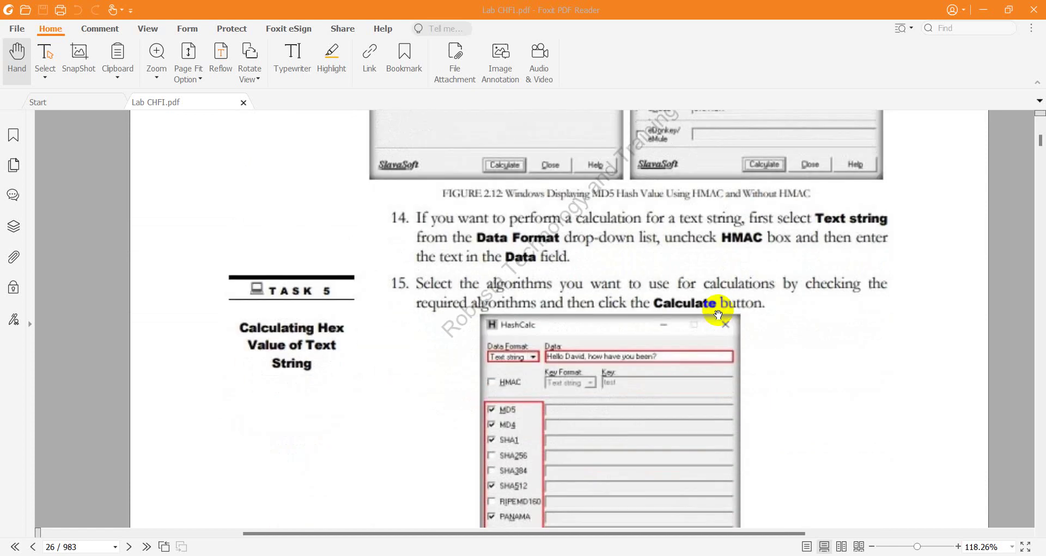
scroll(717, 313, up, 2)
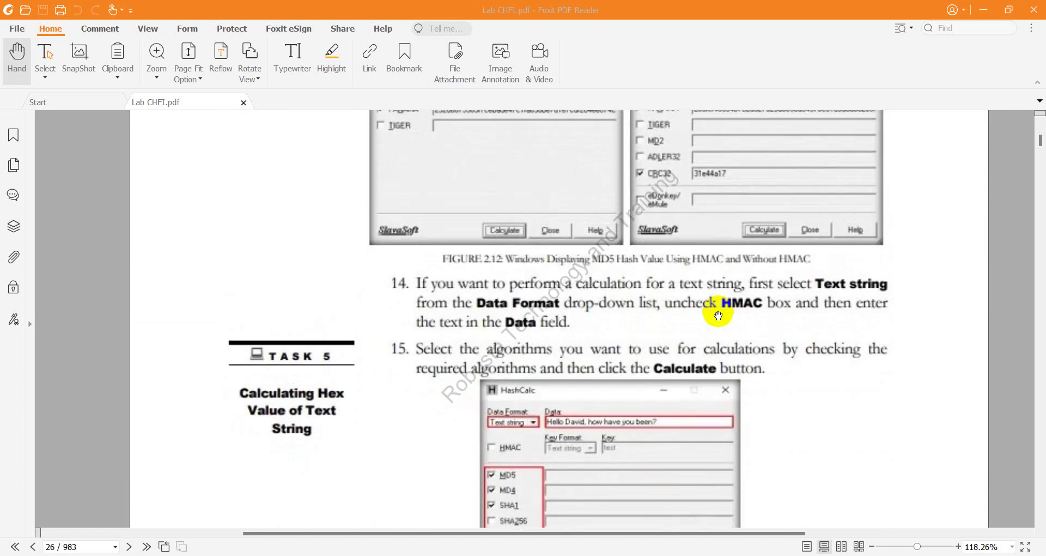
scroll(681, 335, down, 5)
scroll(670, 344, down, 9)
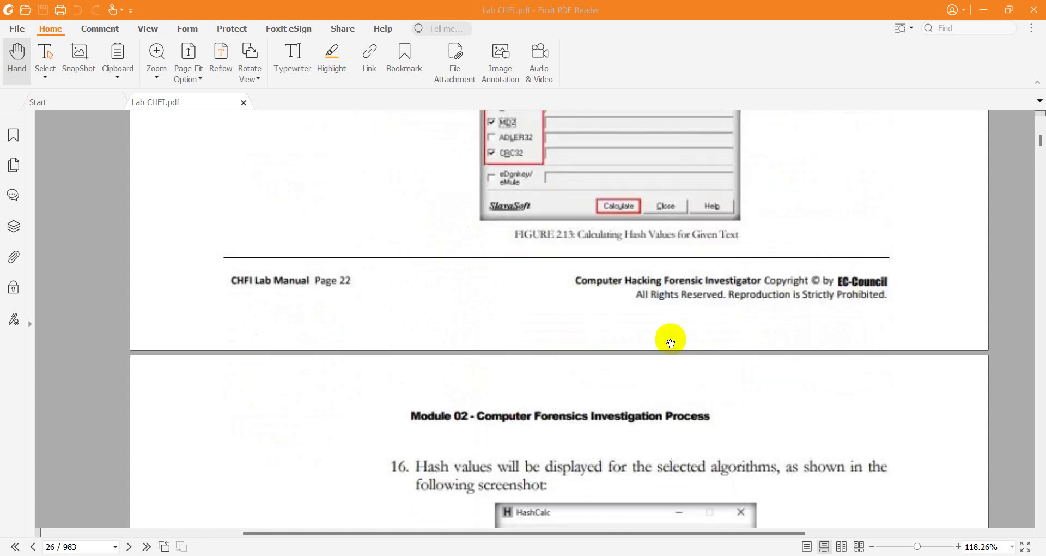
scroll(743, 334, down, 8)
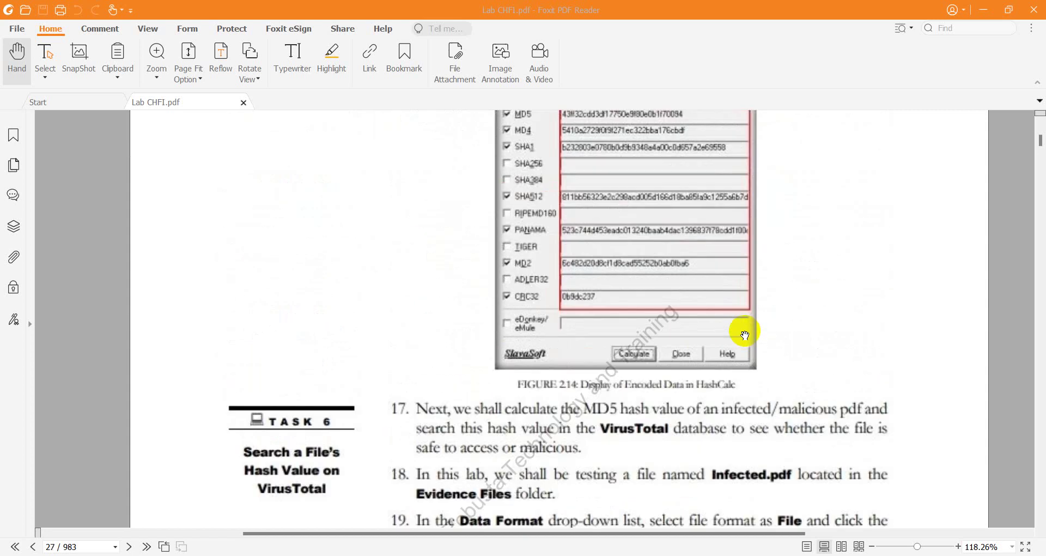
scroll(742, 335, down, 4)
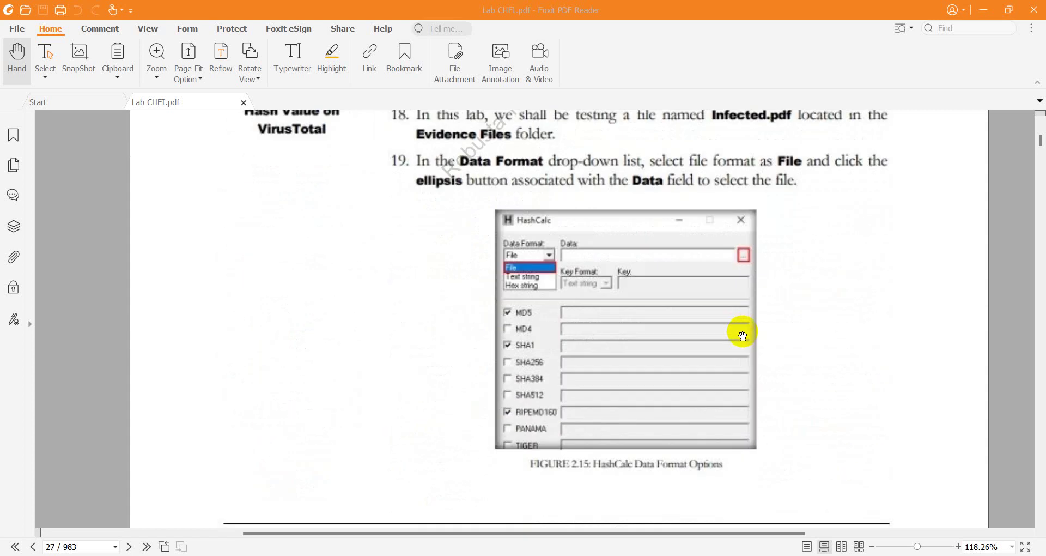
scroll(743, 335, up, 2)
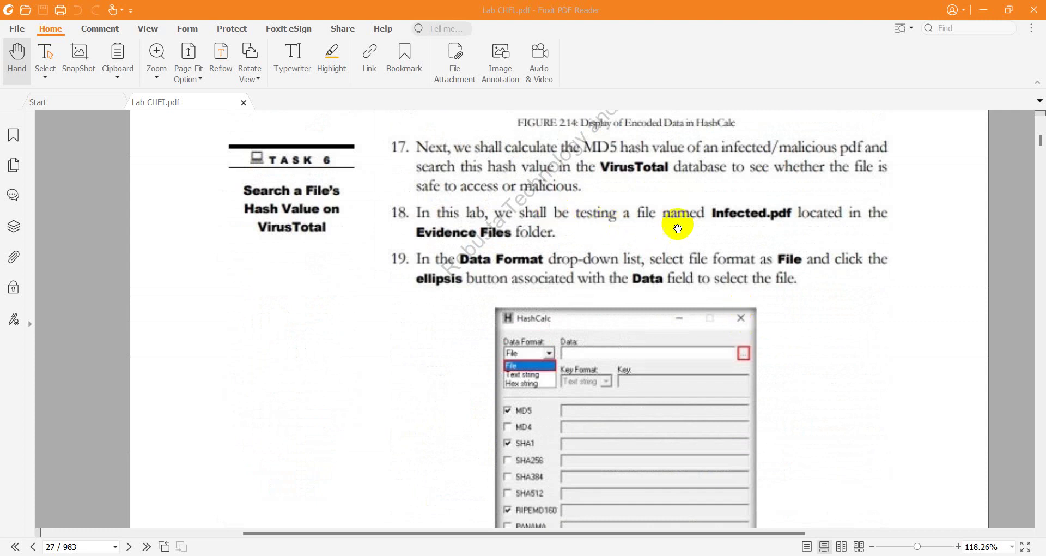
scroll(705, 297, down, 9)
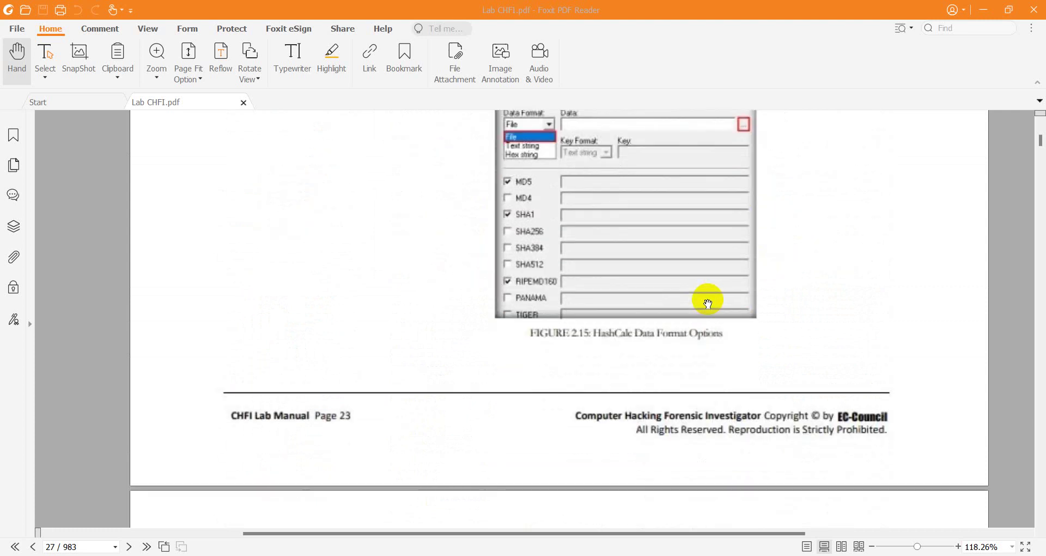
scroll(707, 309, down, 3)
scroll(707, 313, down, 5)
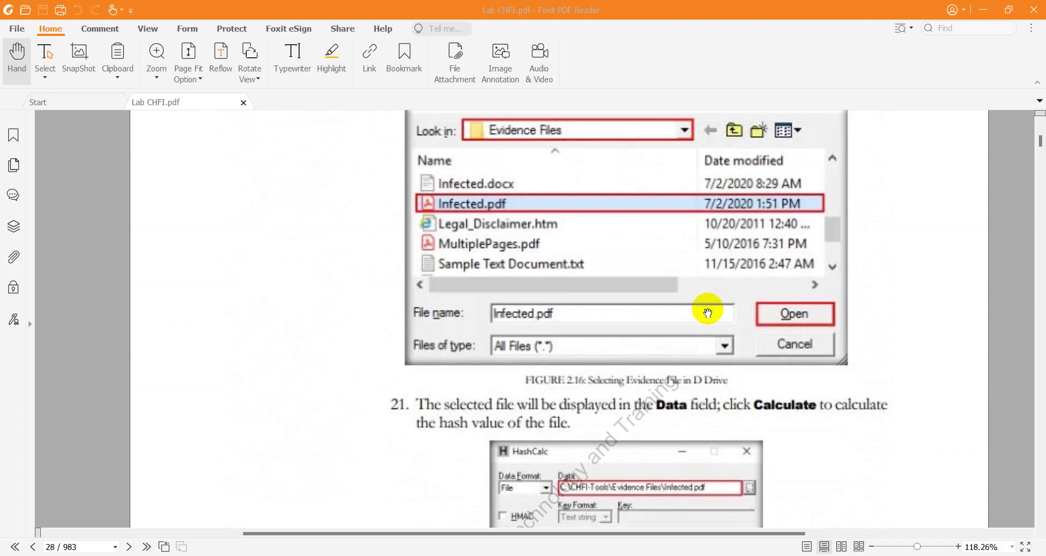
scroll(707, 314, down, 15)
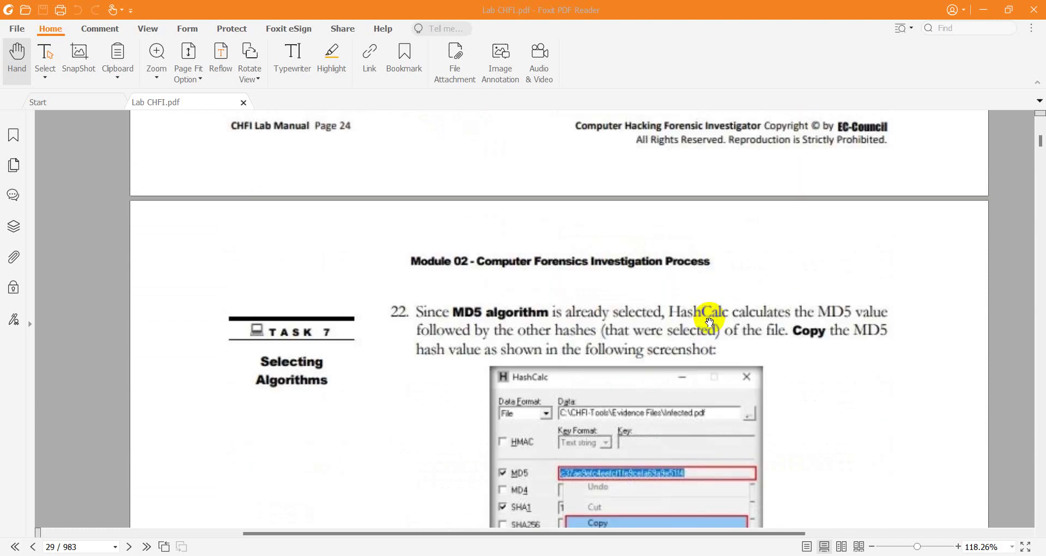
scroll(710, 322, down, 13)
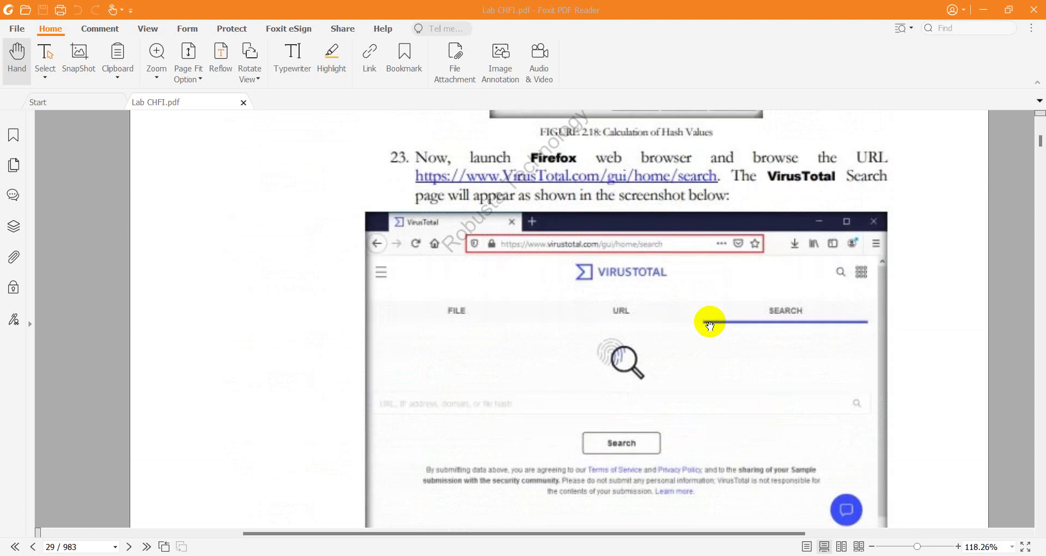
scroll(710, 326, down, 13)
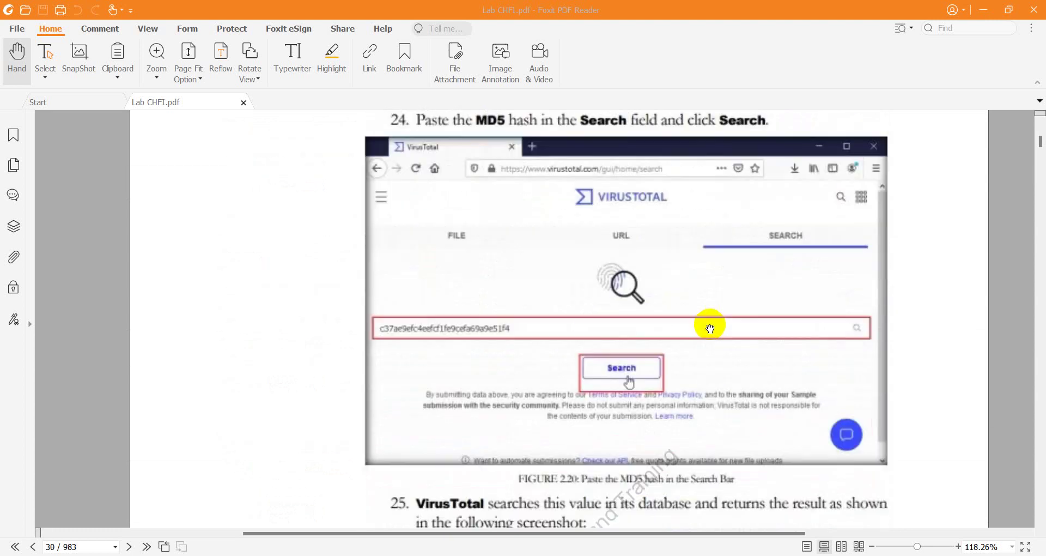
scroll(710, 329, down, 15)
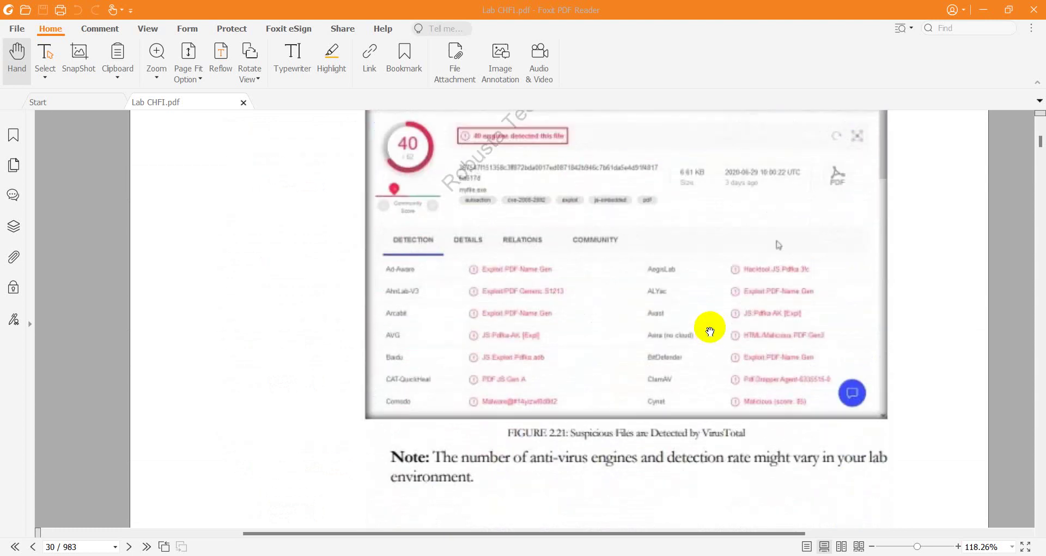
scroll(709, 332, down, 4)
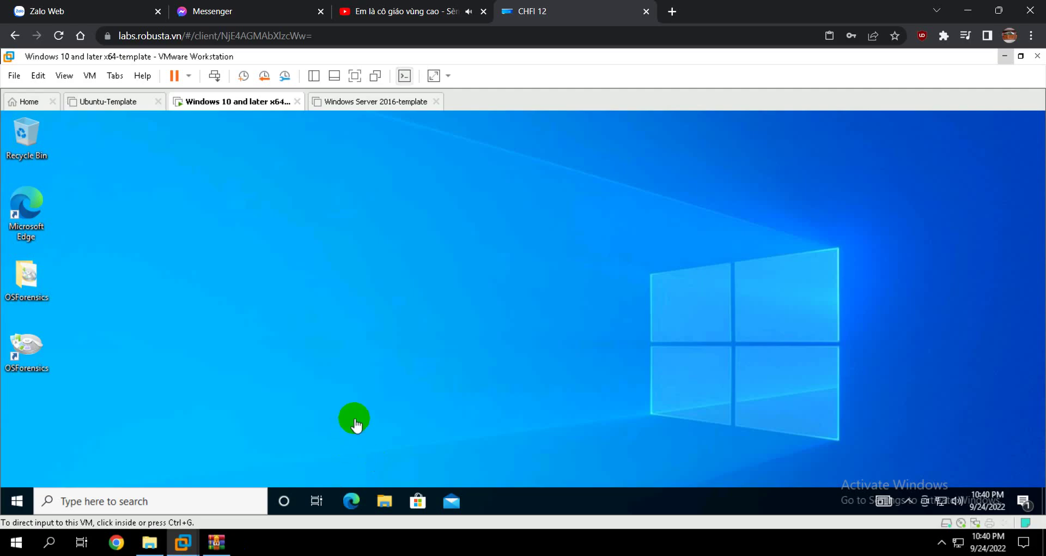
In VMware Workstation, power on the Windows Server 2016-template virtual machine and display its console.
click(375, 102)
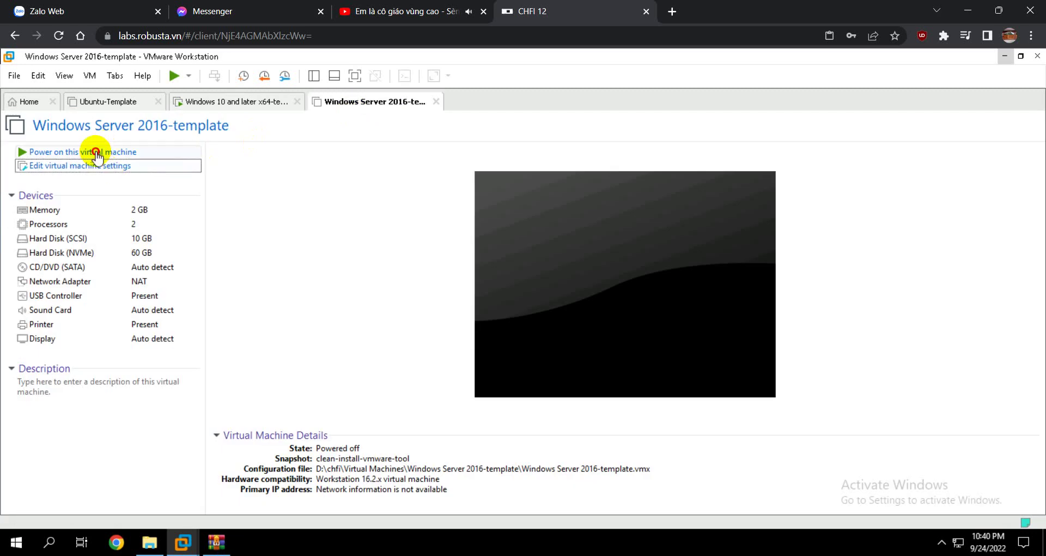
click(95, 152)
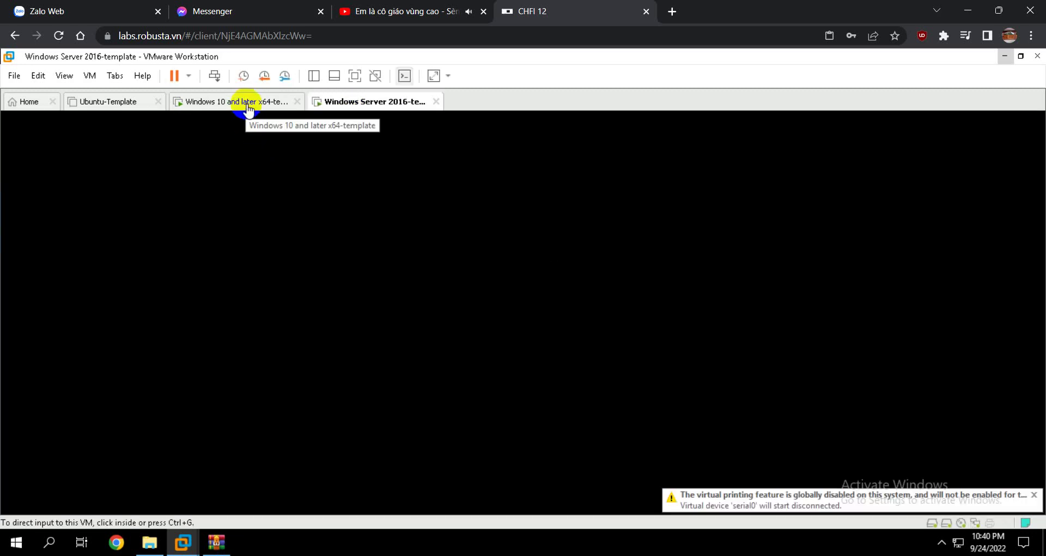
click(213, 109)
click(343, 102)
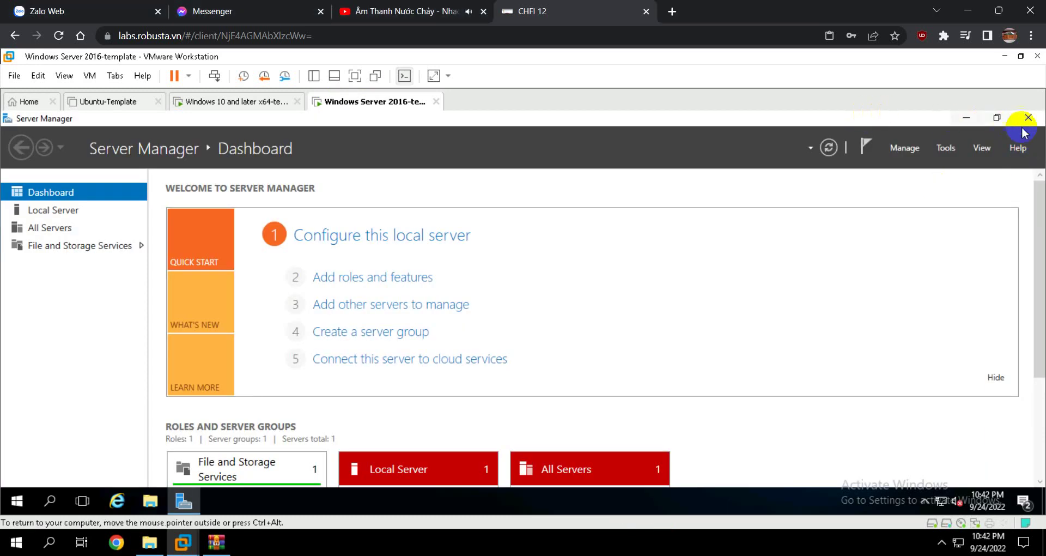
Close Server Manager in the Windows Server 2016 machine and launch EaseUS Data Recovery Wizard.
click(1029, 118)
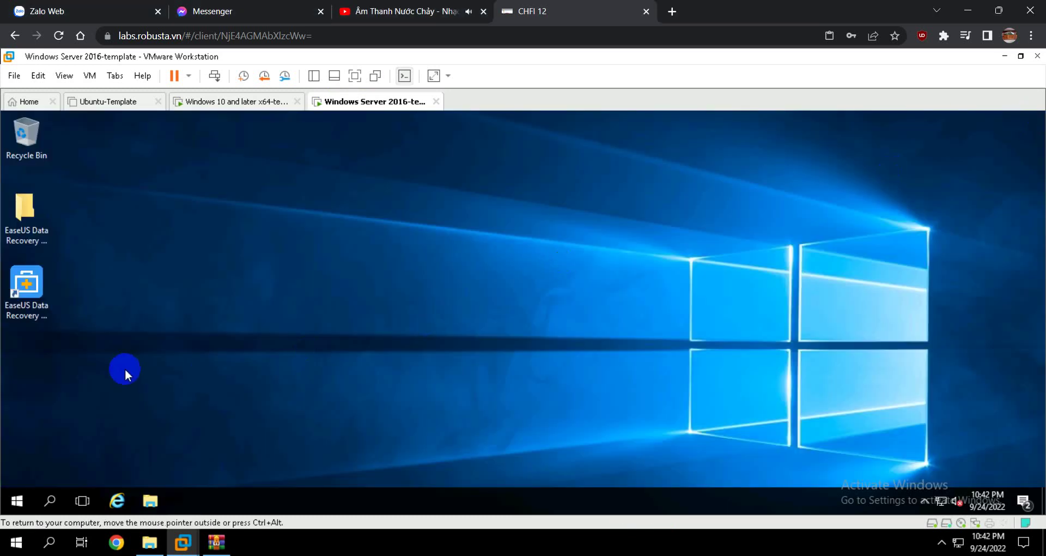
click(35, 294)
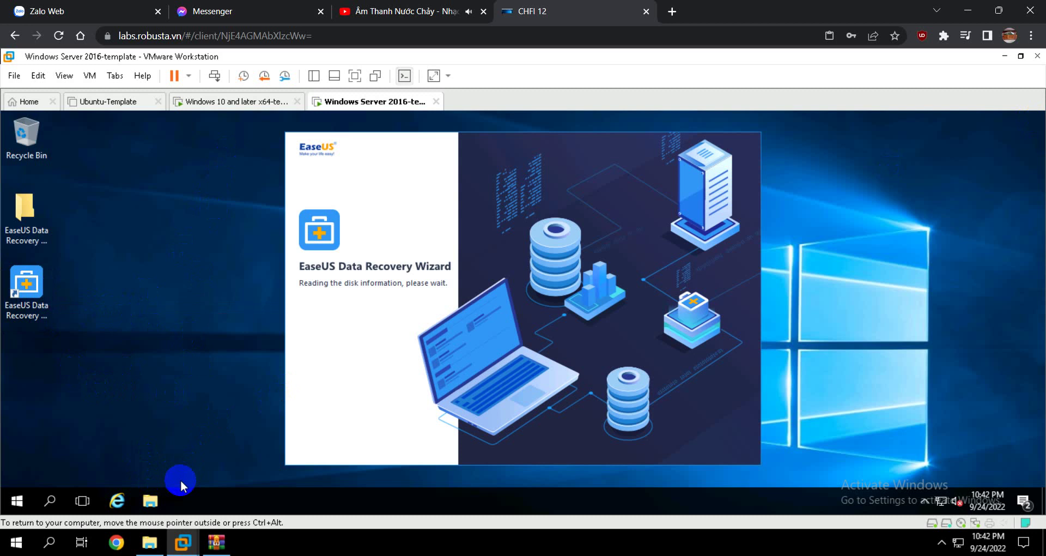
Switch to WinRAR and extract the Image Files folder from Evidence Files.zip to the host's Desktop folder.
click(217, 542)
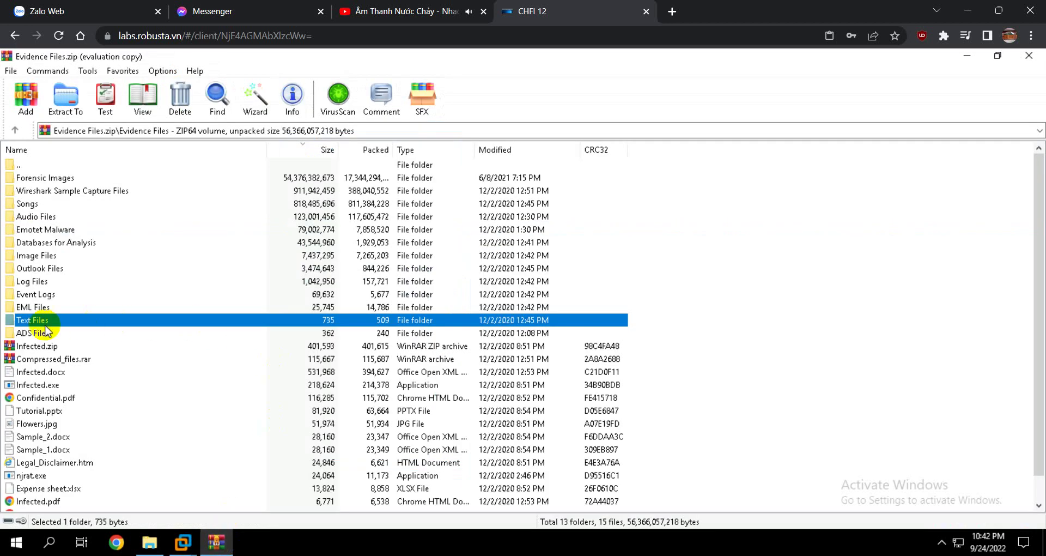
click(36, 255)
click(66, 103)
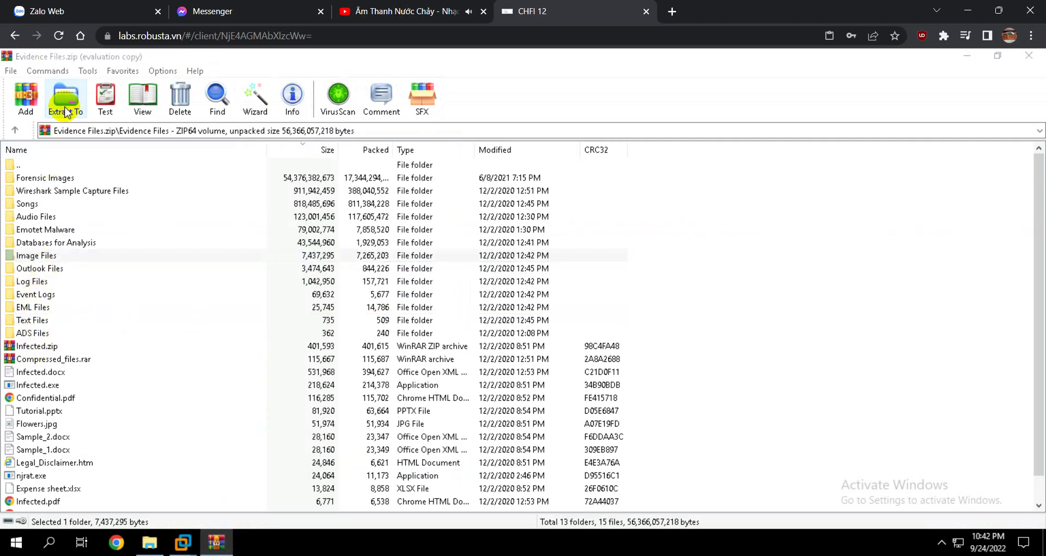
click(579, 257)
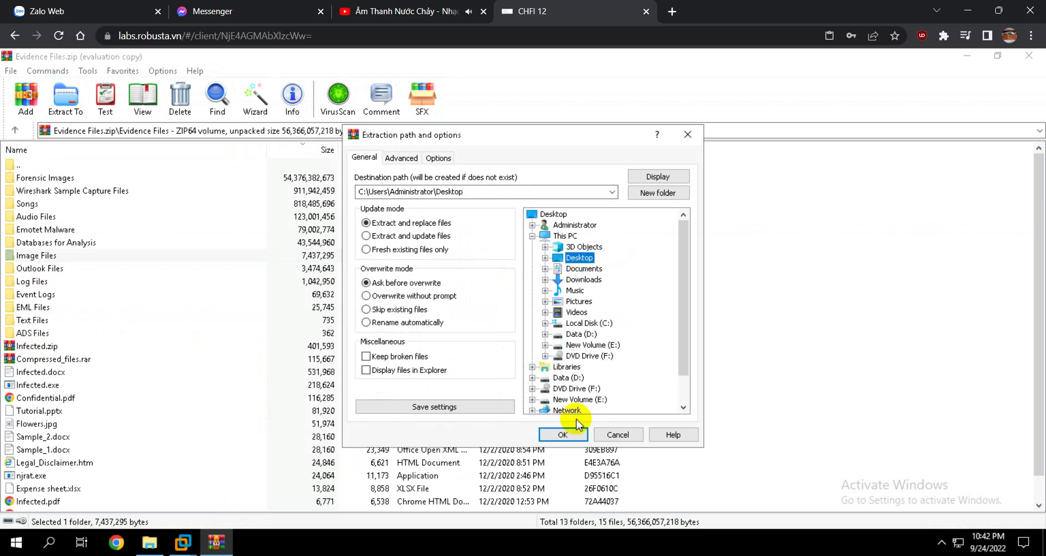
click(568, 433)
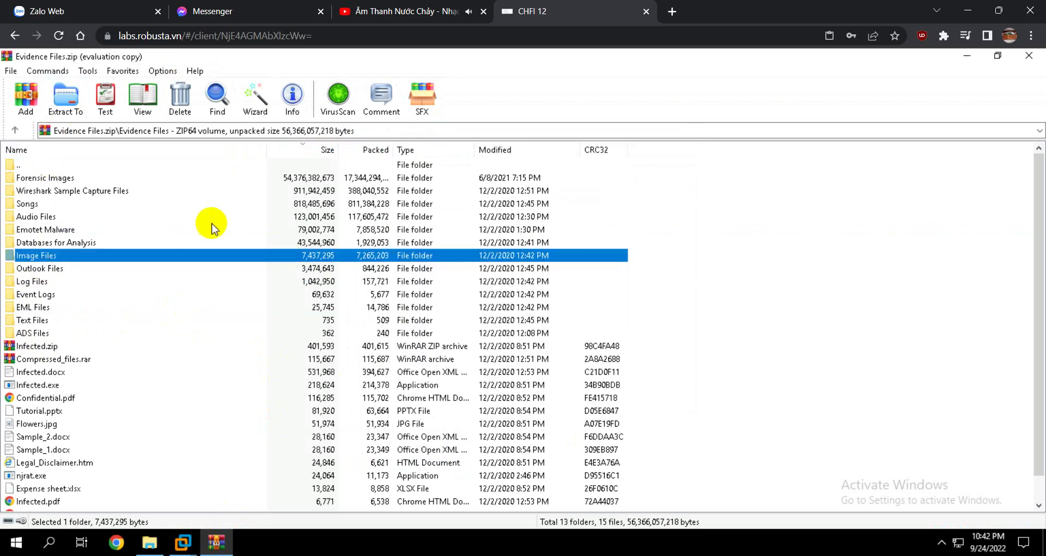
Browse to the Hash Value Calculator Tools folder inside CHFIv10 Module 02 Computer Forensics Investigation Process.zip.
double_click(18, 164)
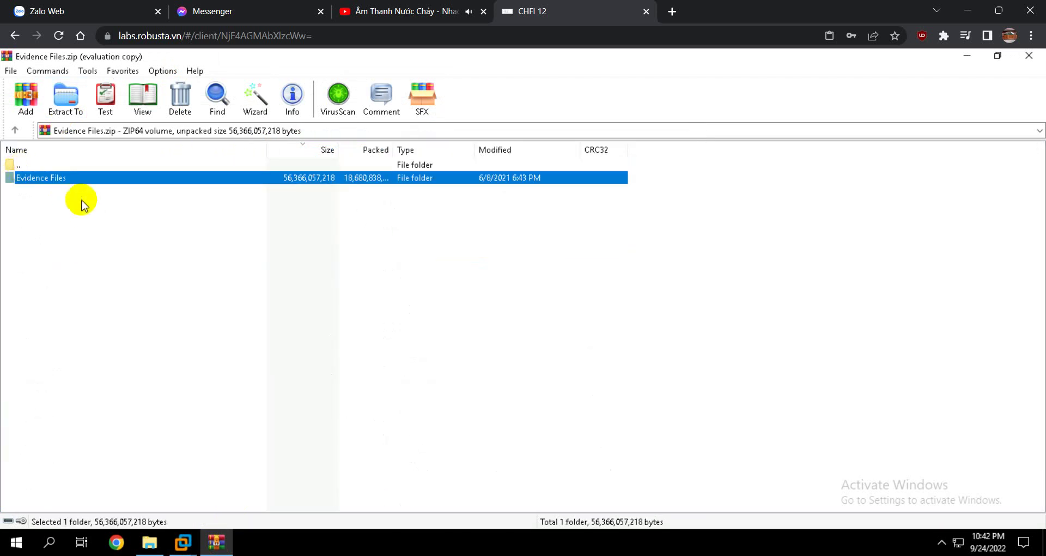
double_click(17, 165)
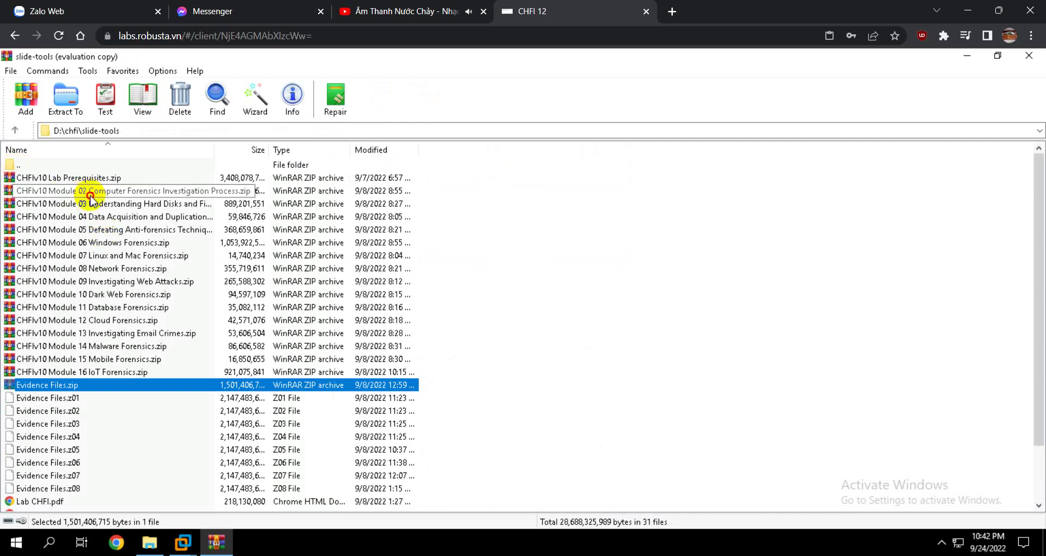
double_click(91, 190)
double_click(94, 179)
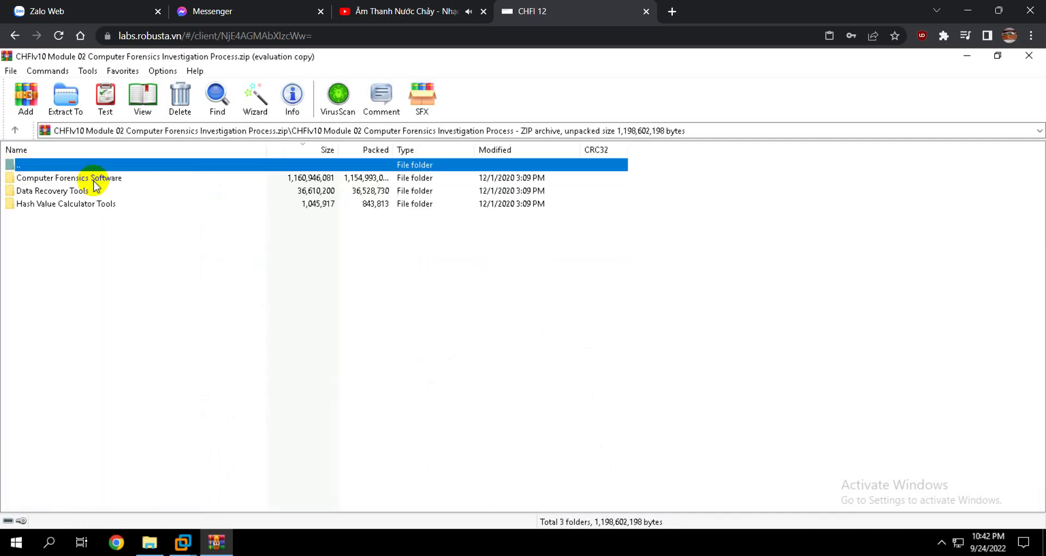
double_click(68, 205)
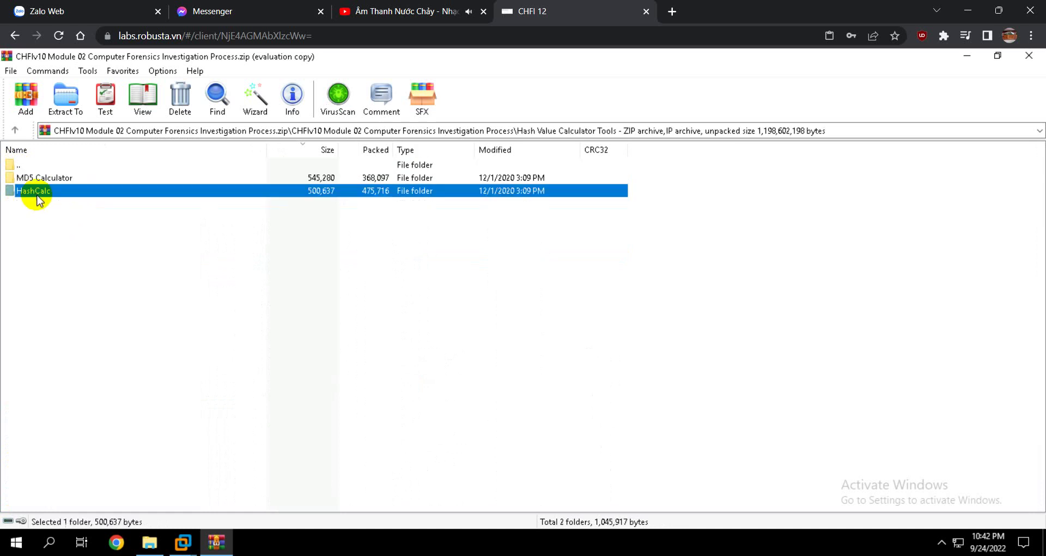
Check the contents of the HashCalc folder and extract the whole folder to the host's Desktop folder.
double_click(37, 194)
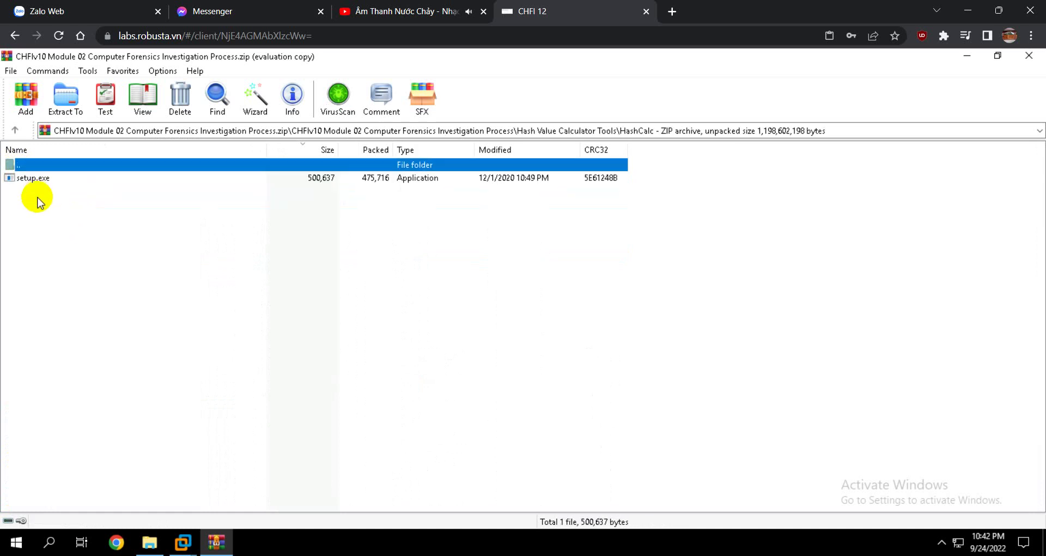
click(15, 130)
click(64, 101)
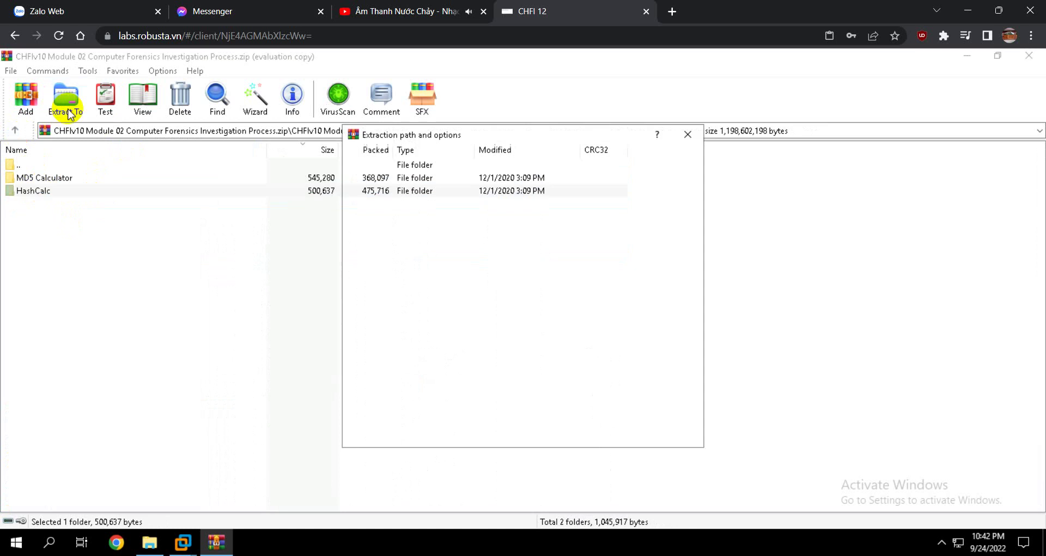
click(572, 258)
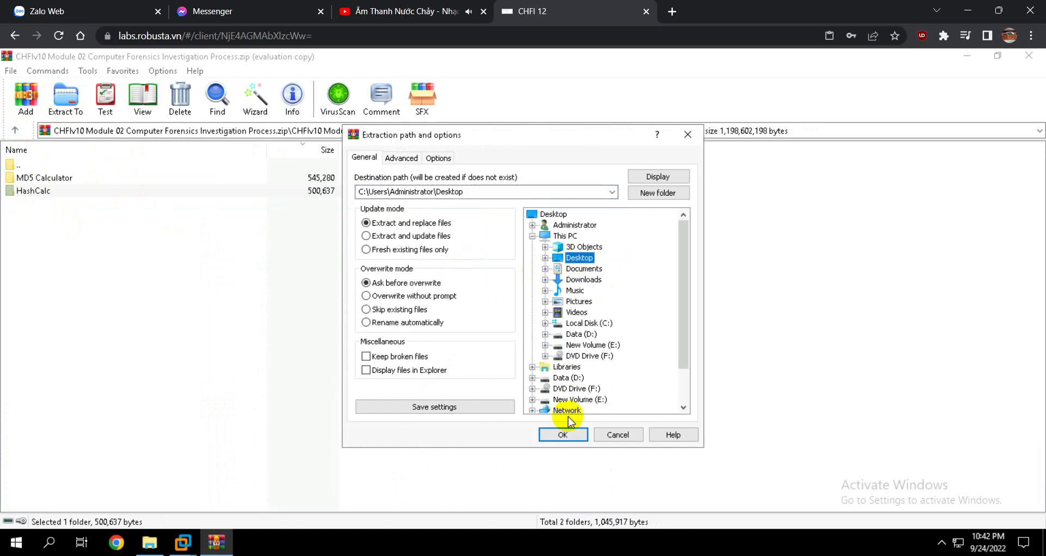
click(562, 434)
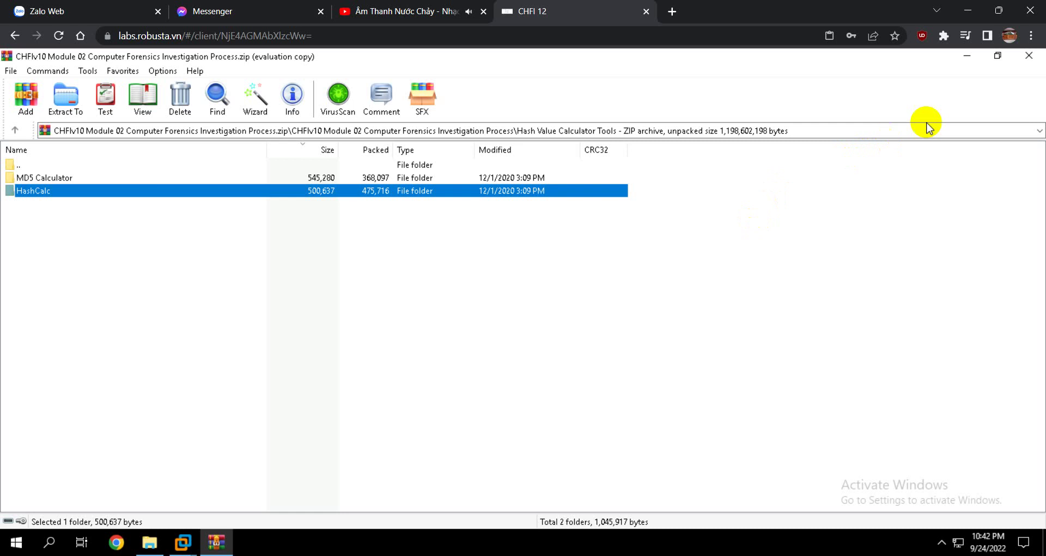
Return to the Windows Server 2016 machine, dismiss the EaseUS upgrade offer, and start scanning the Data drive for lost files.
click(968, 58)
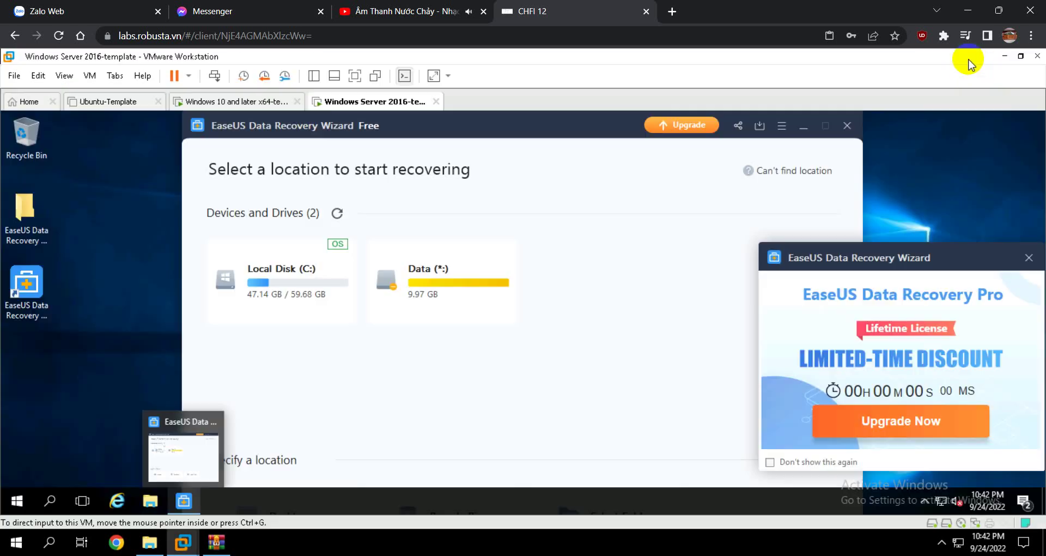
click(1029, 258)
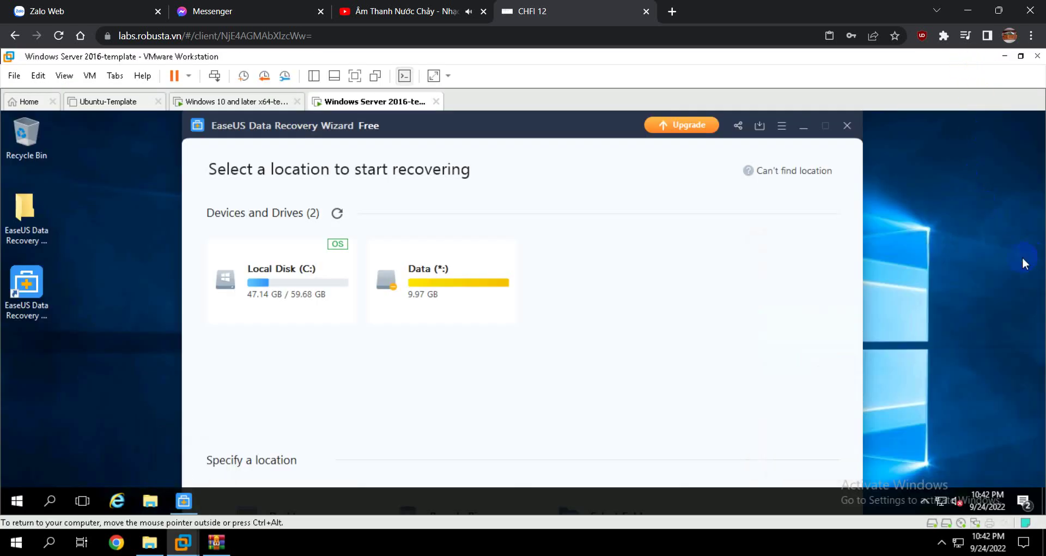
mouse_move(460, 294)
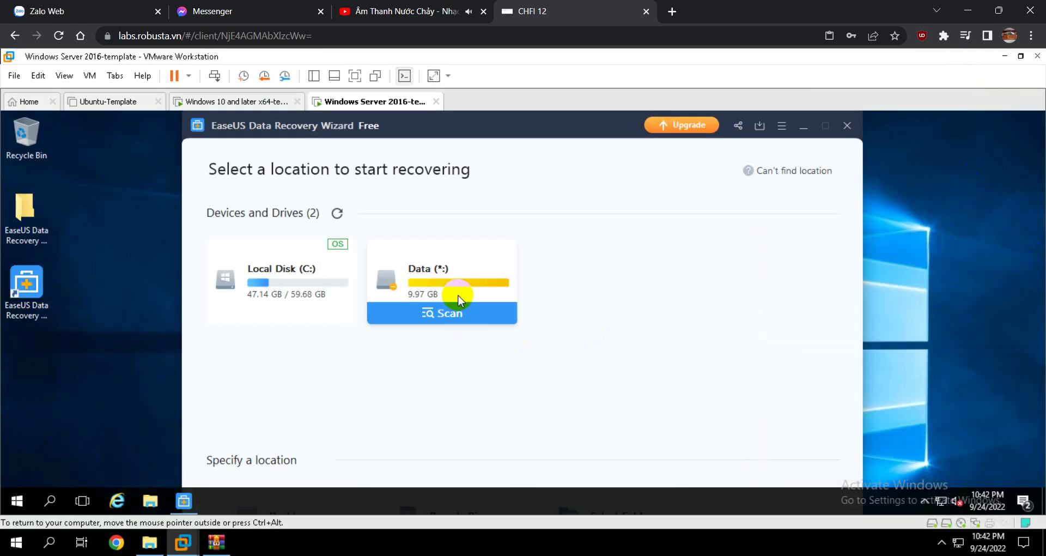
click(427, 315)
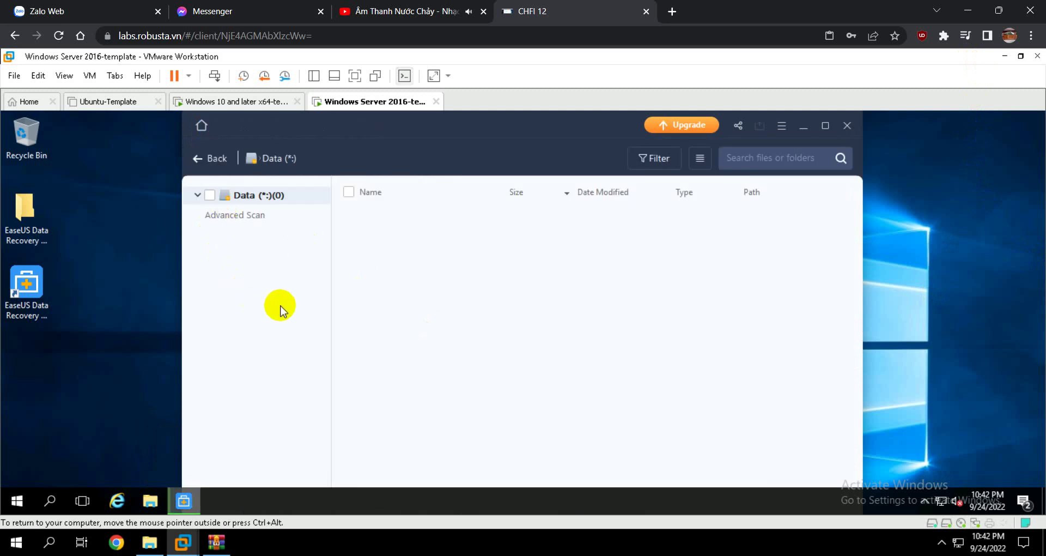
Look through the recoverable files in the lost NTFS partition's Text Files folder in the Data scan results.
click(197, 195)
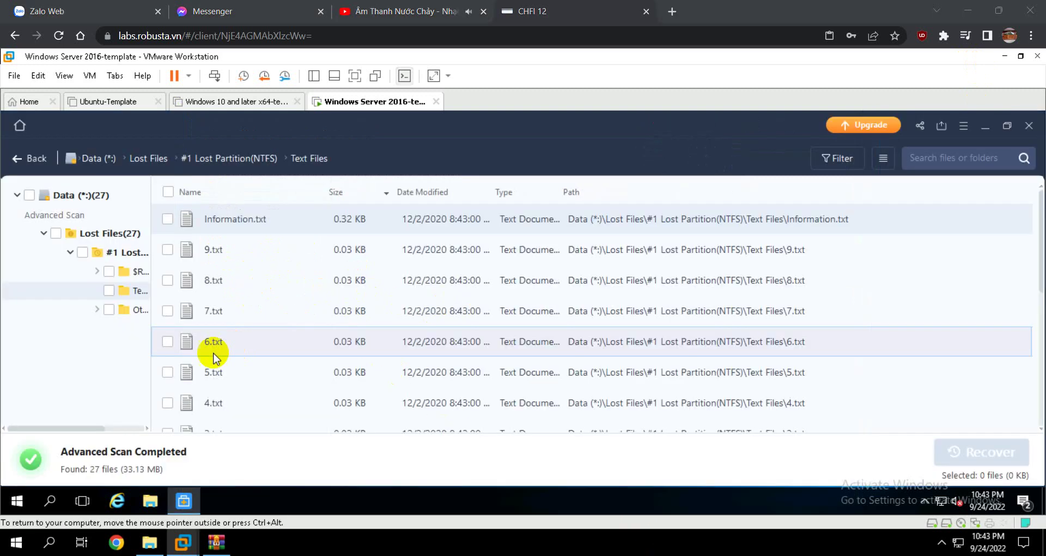
click(167, 341)
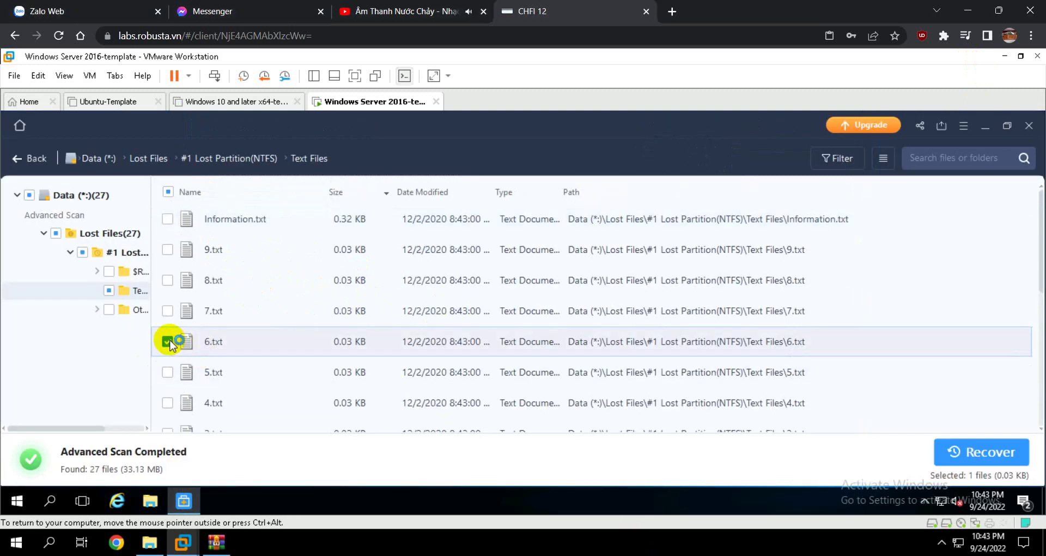
scroll(364, 347, down, 5)
scroll(366, 347, up, 5)
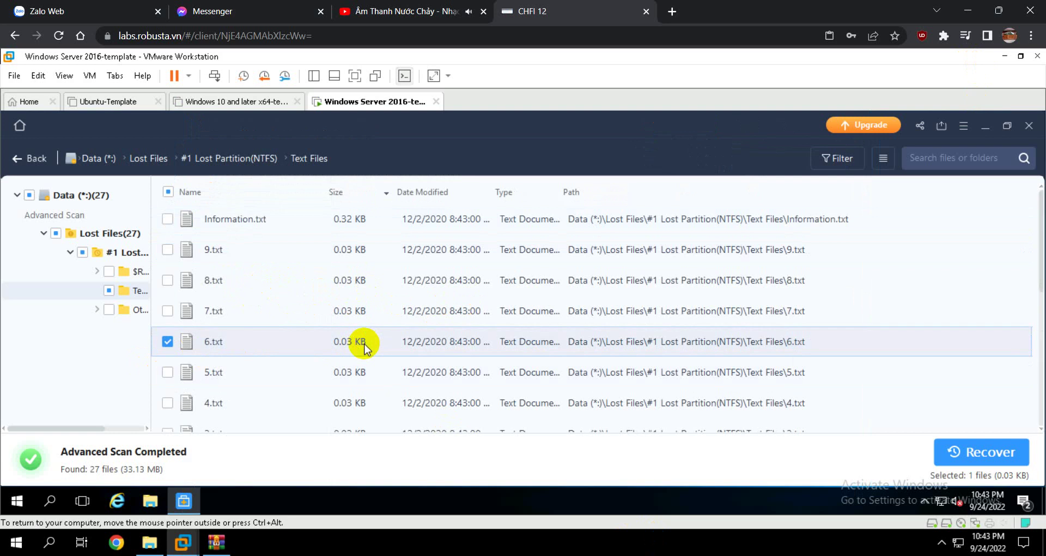
click(167, 341)
Expand the Other lost files folder, widen the folder tree to show full names, and review the Text Files list.
click(101, 312)
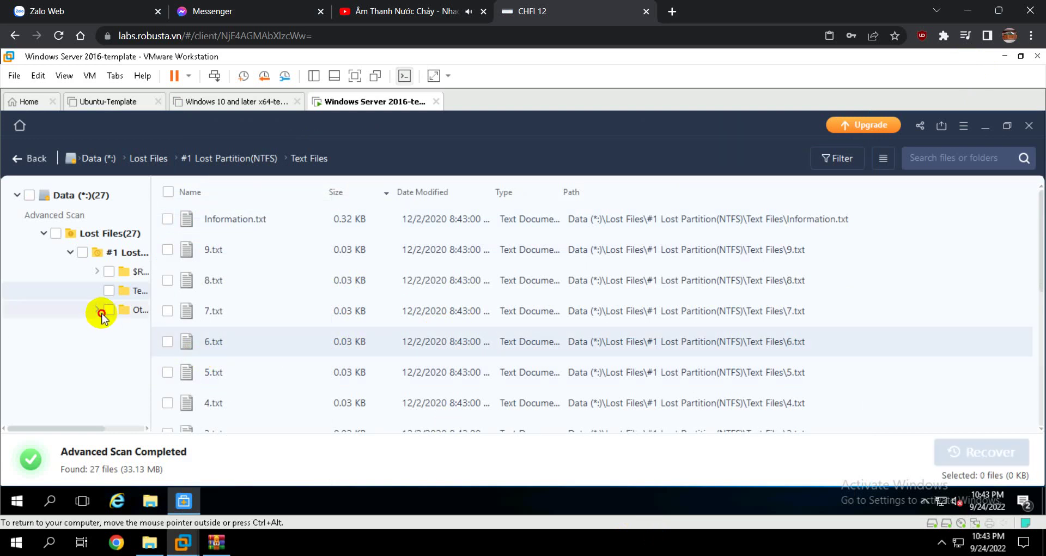
click(125, 328)
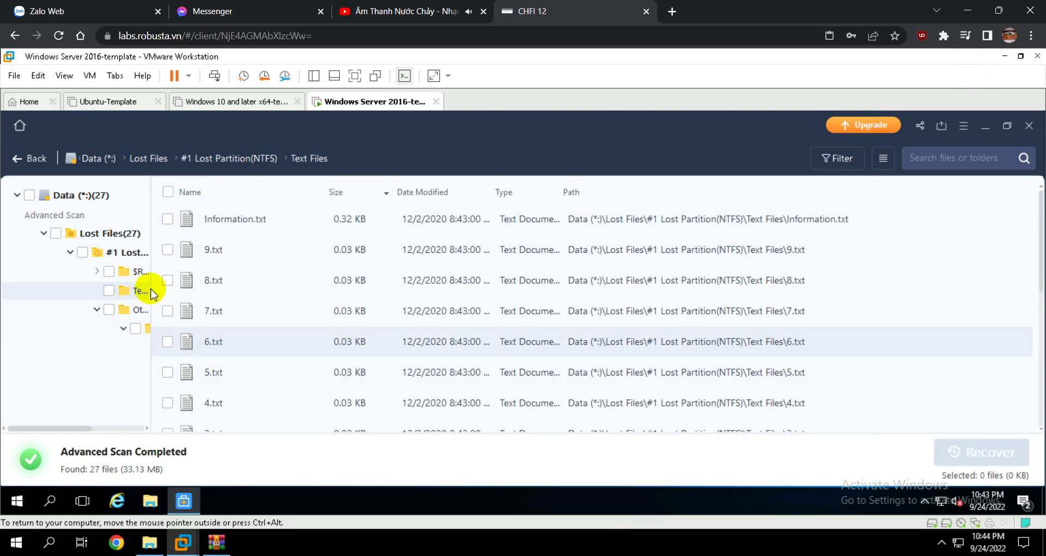
click(264, 279)
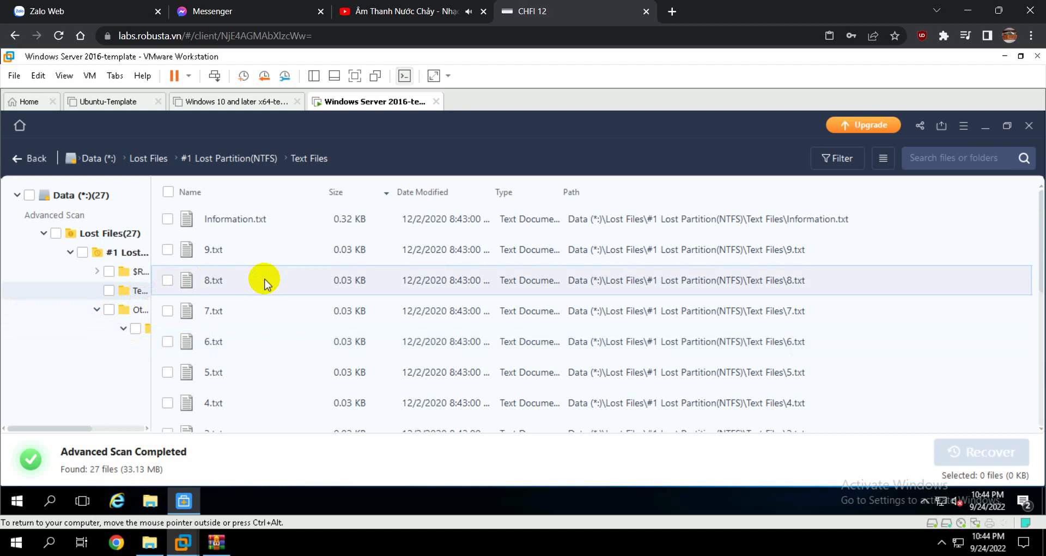
drag(150, 210, 253, 218)
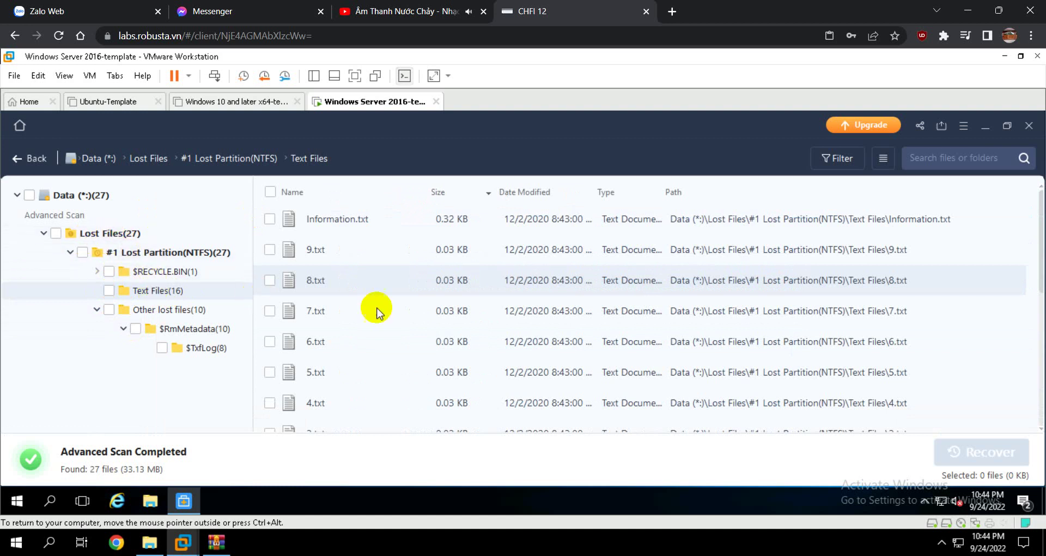
scroll(465, 341, down, 5)
scroll(464, 340, up, 5)
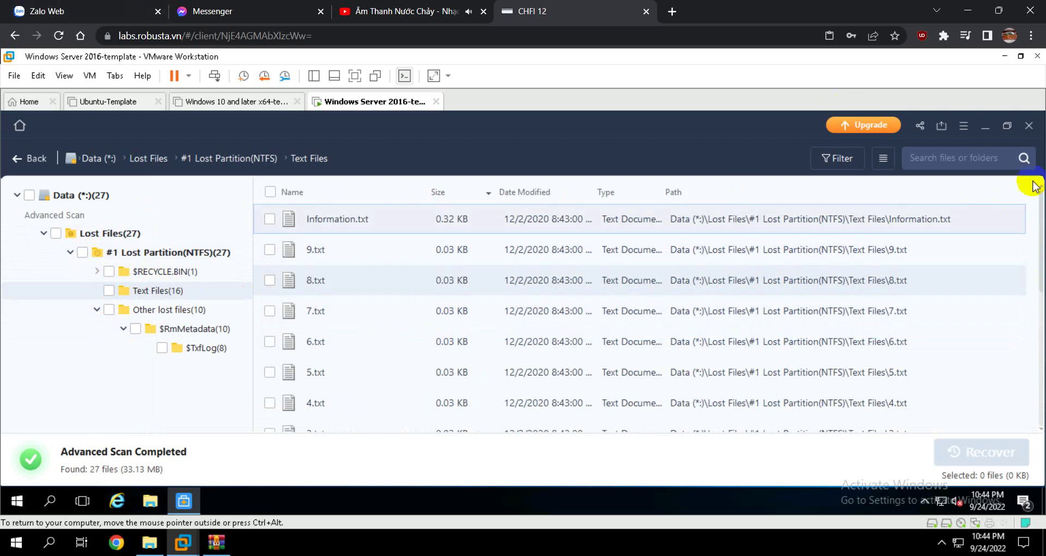
Close EaseUS Data Recovery Wizard without saving the scan session.
click(1029, 127)
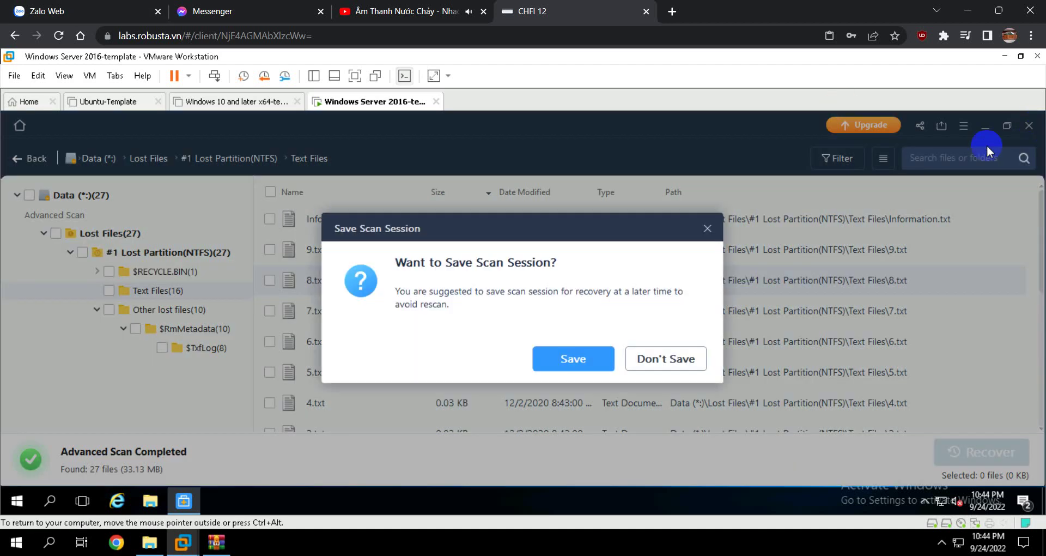
click(666, 358)
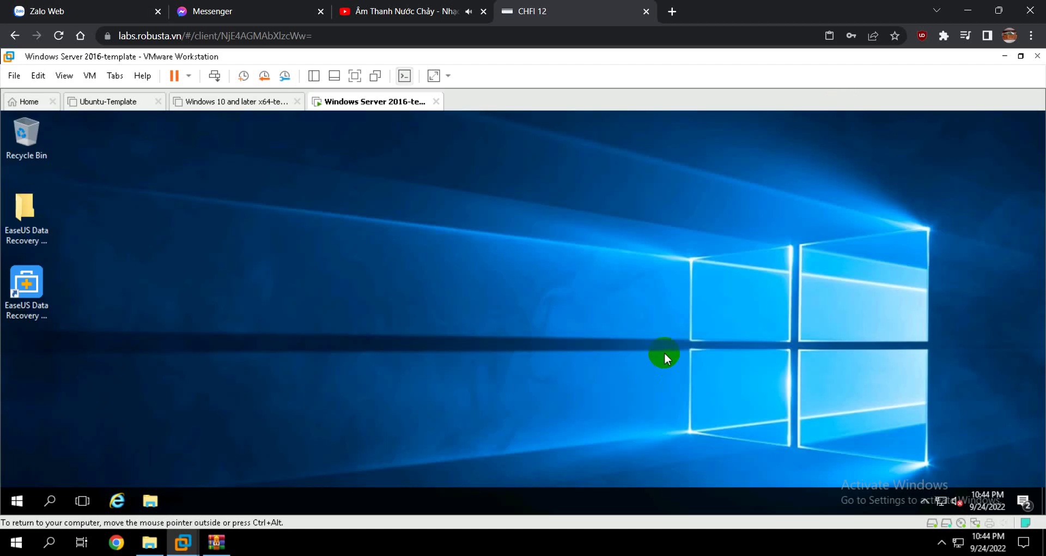
click(218, 335)
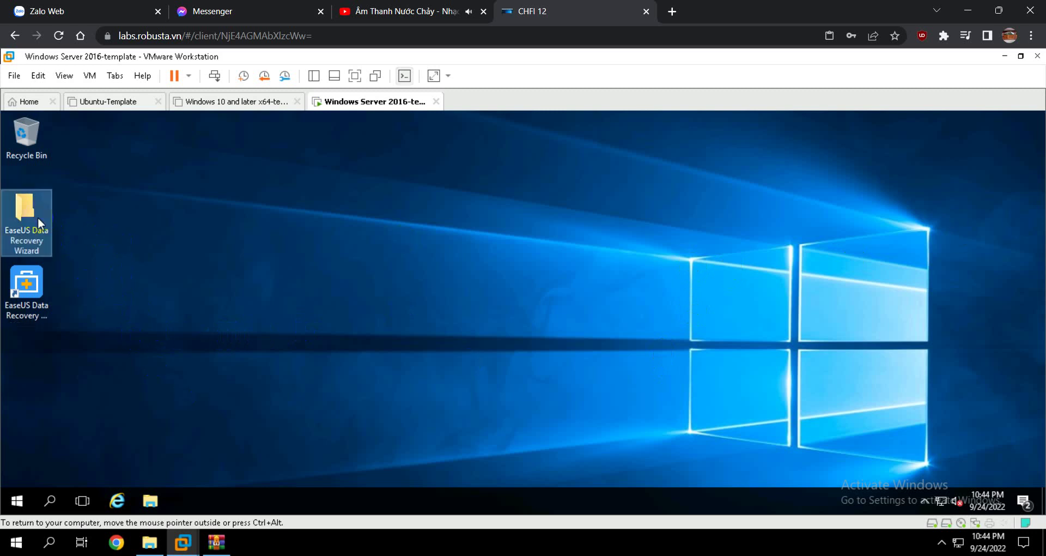
Permanently delete the EaseUS Data Recovery Wizard folder from the server's desktop and move the EaseUS shortcut into its place.
key(shift+Delete)
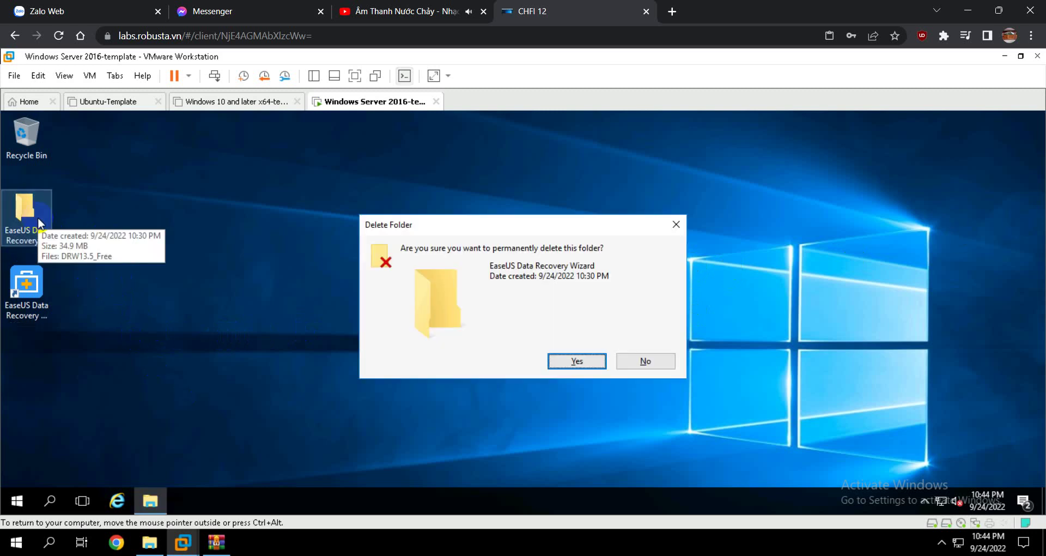
key(Return)
drag(14, 278, 14, 203)
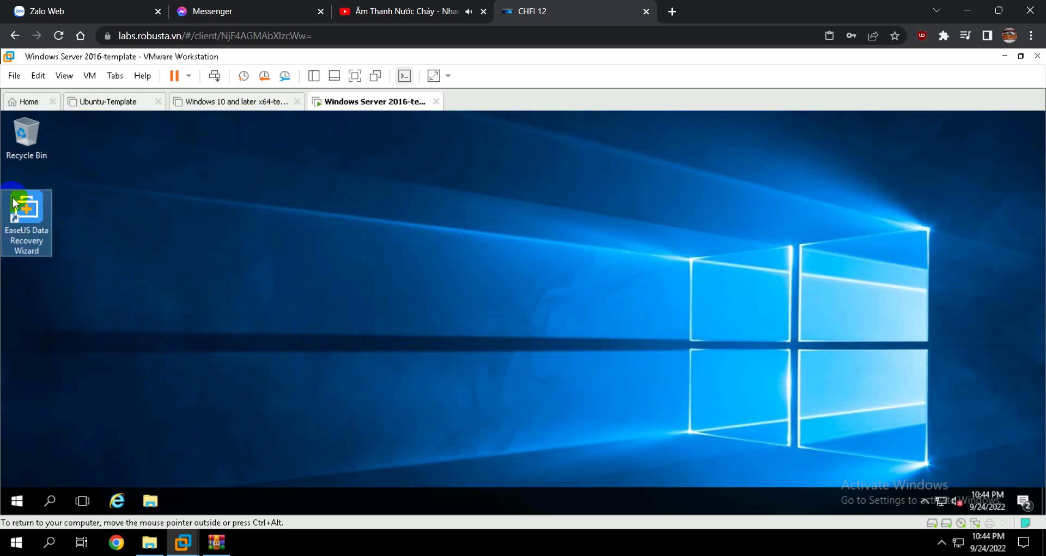
Switch to the host's desktop and permanently delete the OSForensics folder.
click(1005, 56)
click(835, 101)
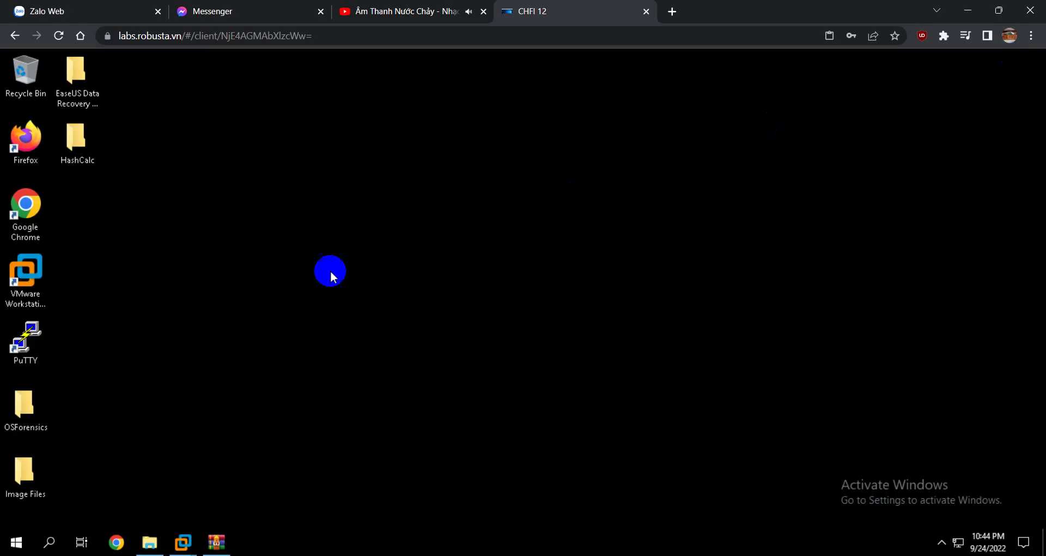
click(28, 404)
drag(27, 405, 186, 284)
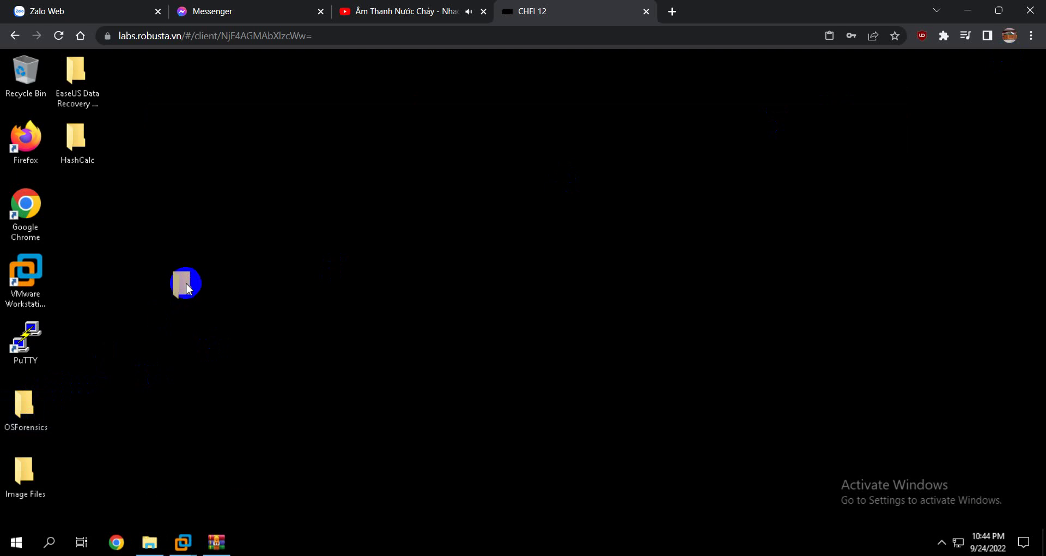
key(shift+Delete)
key(Return)
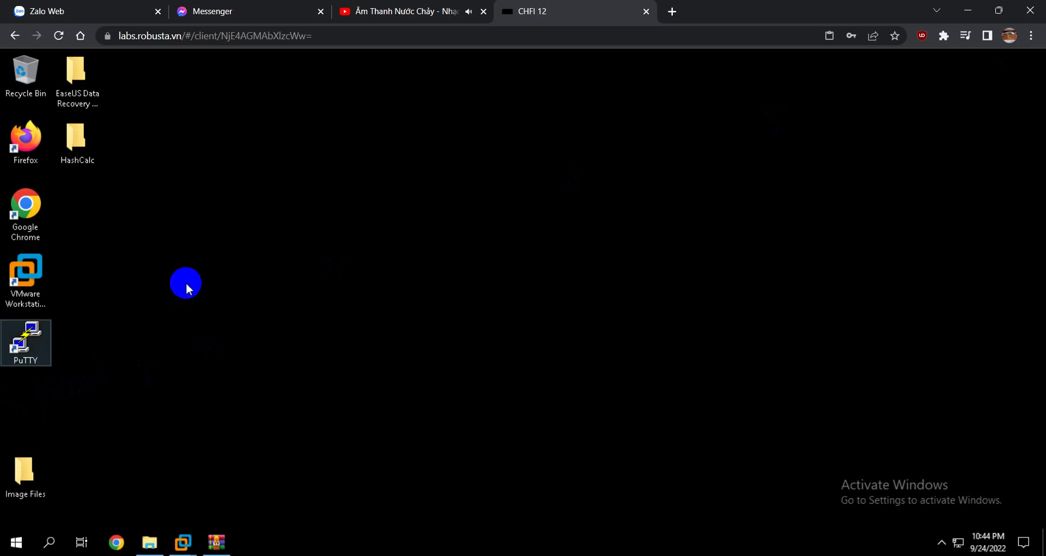
Move the Image Files folder below HashCalc and permanently delete the EaseUS Data Recovery Wizard folder from the host's desktop.
drag(24, 470, 82, 219)
click(69, 96)
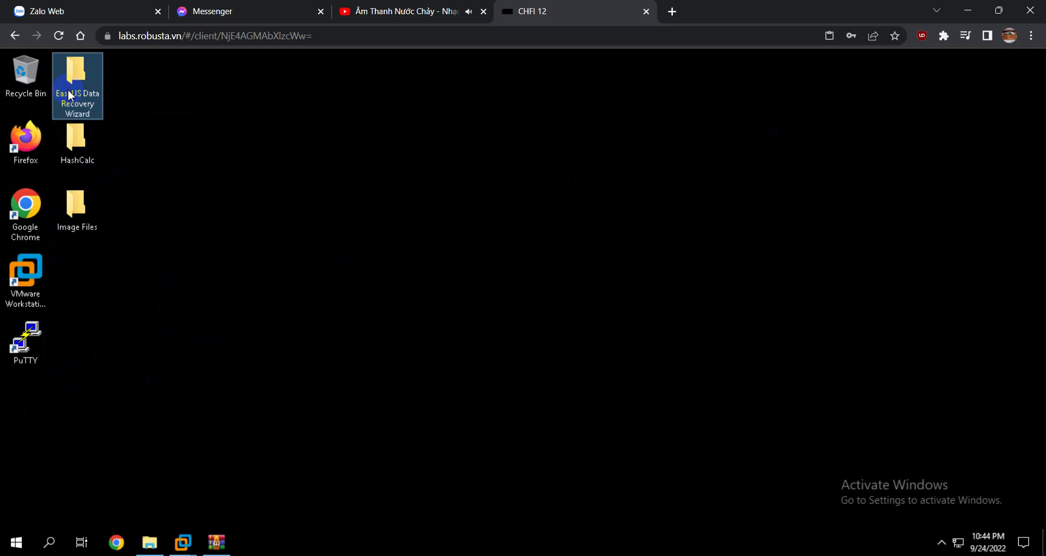
key(shift+Delete)
key(Return)
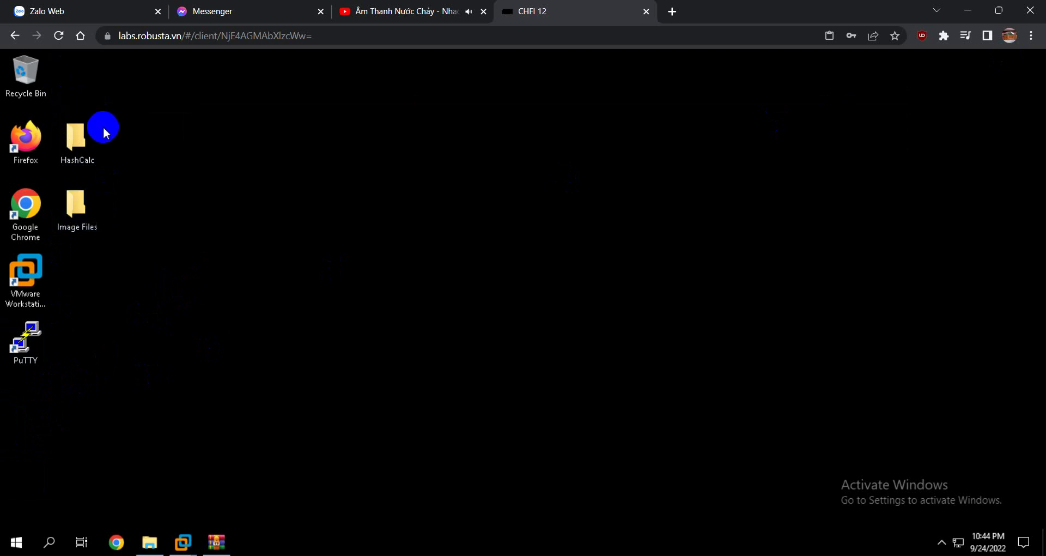
Copy the HashCalc and Image Files folders from the host's desktop to the Windows Server 2016 machine's desktop.
drag(92, 263, 73, 130)
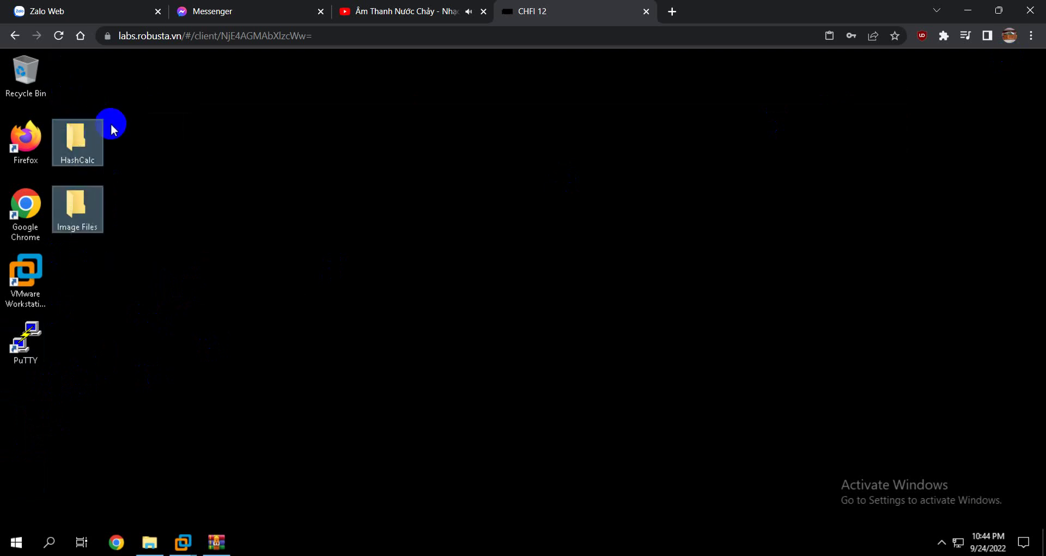
mouse_move(188, 543)
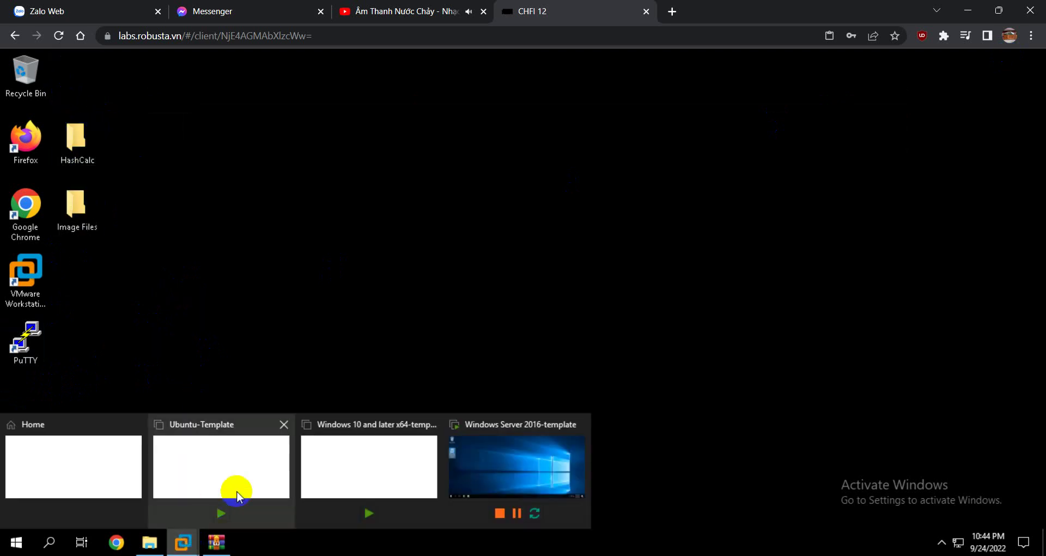
click(462, 476)
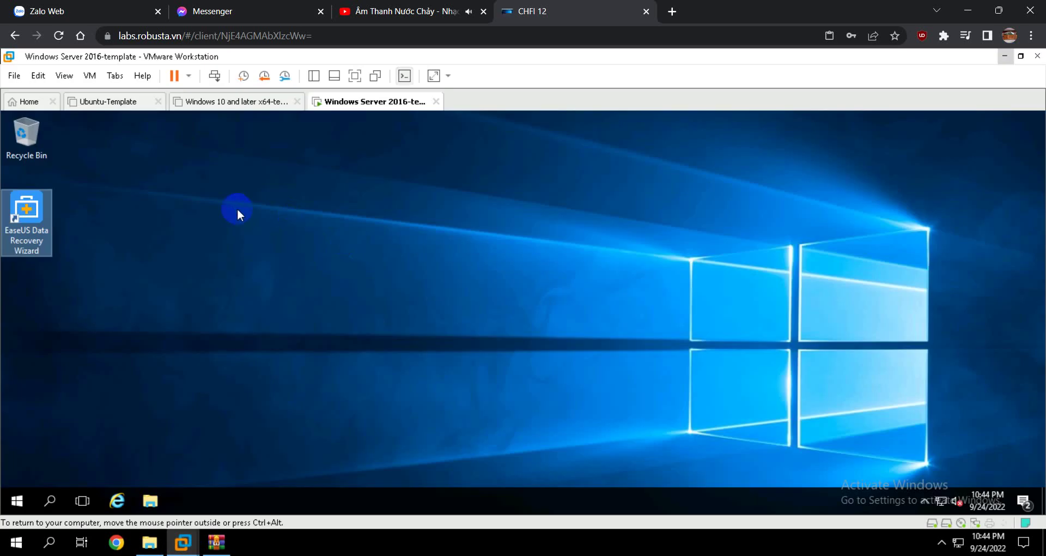
right_click(237, 209)
click(274, 267)
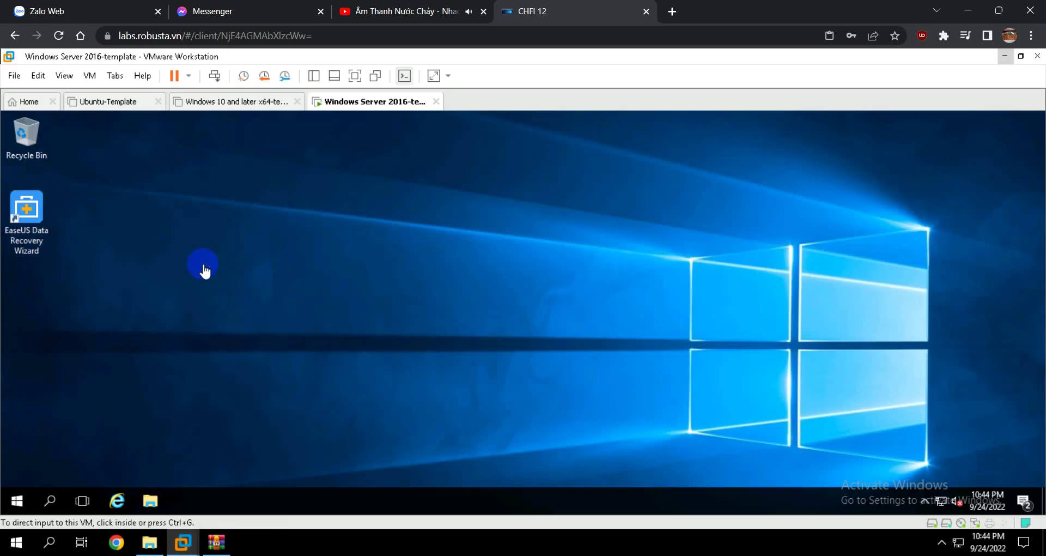
drag(228, 210, 34, 341)
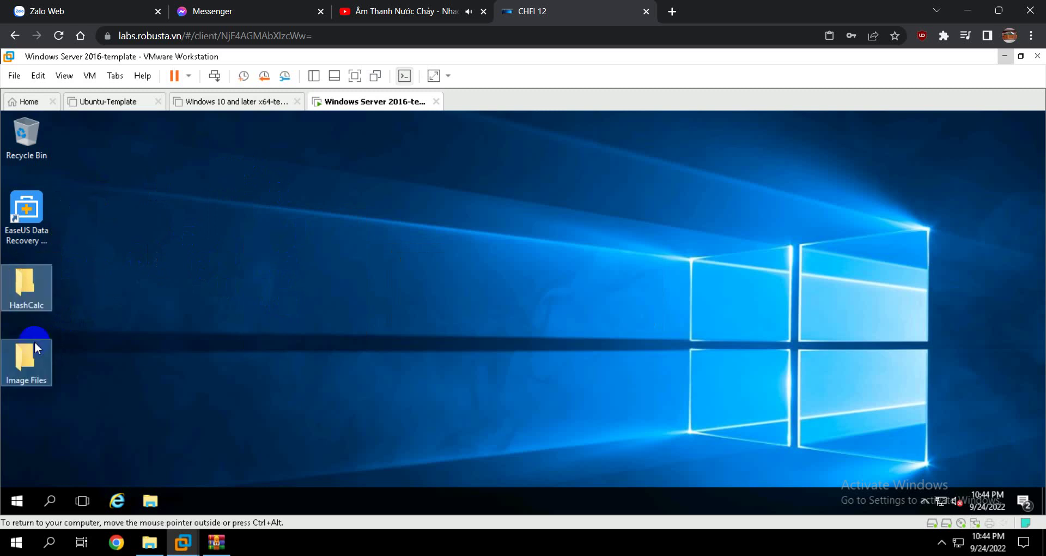
click(28, 288)
click(208, 301)
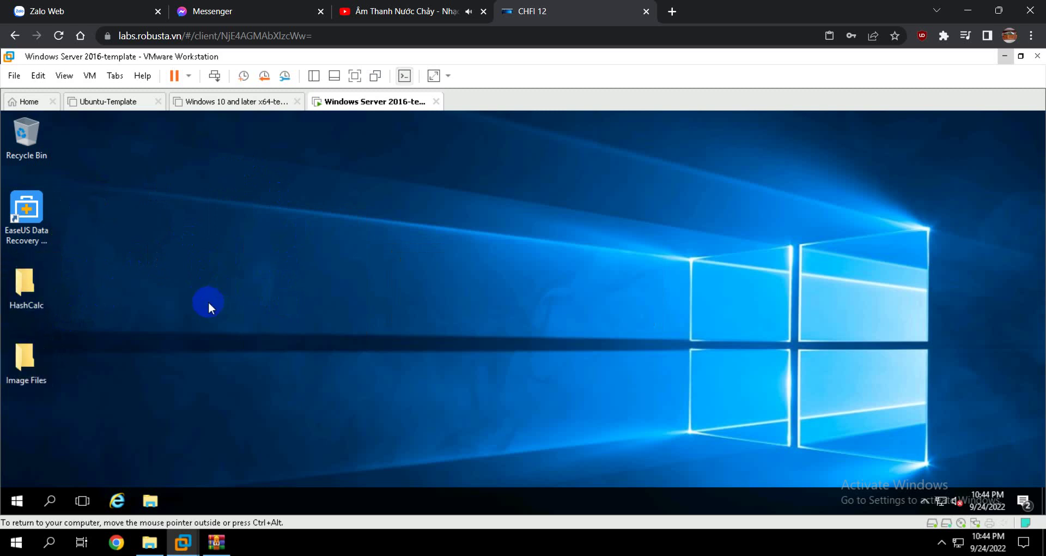
Dismiss the network discovery message and show the server's Desktop folder in File Explorer.
double_click(28, 292)
click(28, 292)
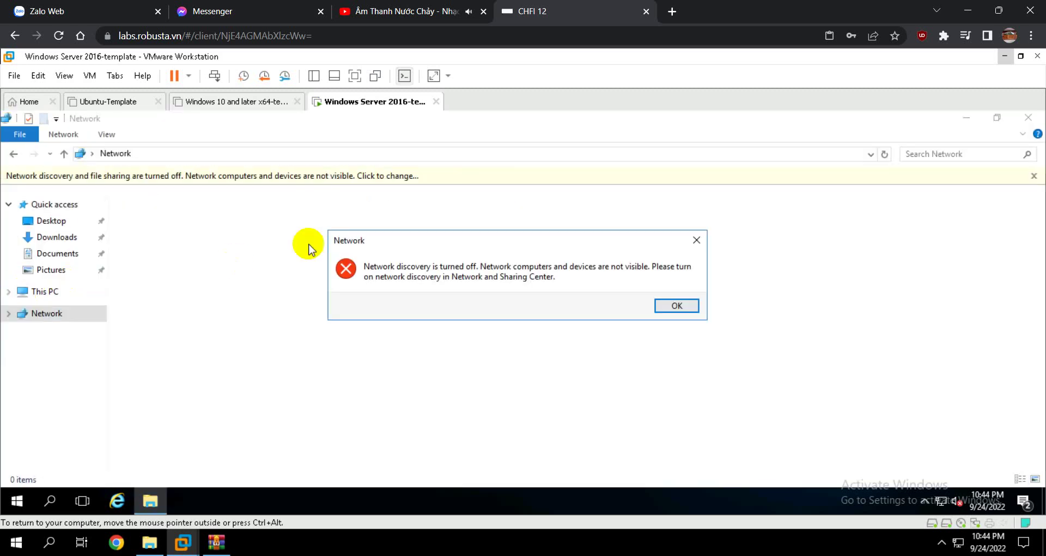
click(682, 308)
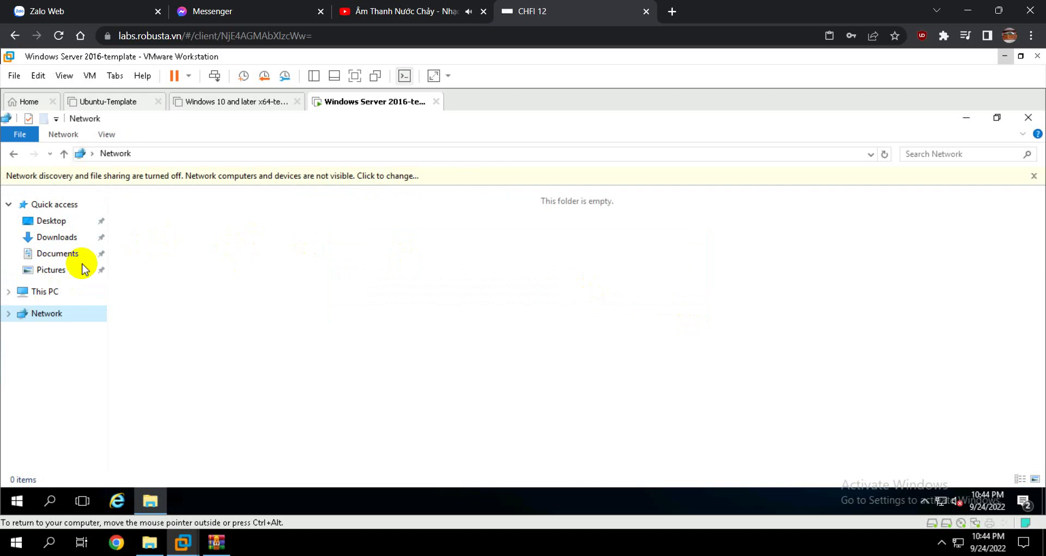
click(42, 292)
click(57, 208)
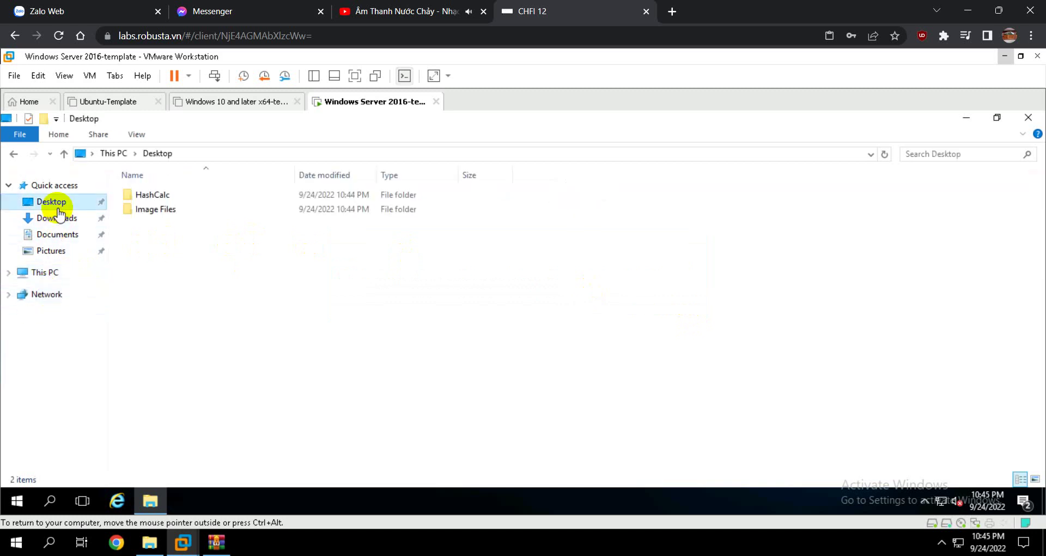
Open the HashCalc folder and launch its setup program.
double_click(158, 197)
click(155, 203)
right_click(154, 203)
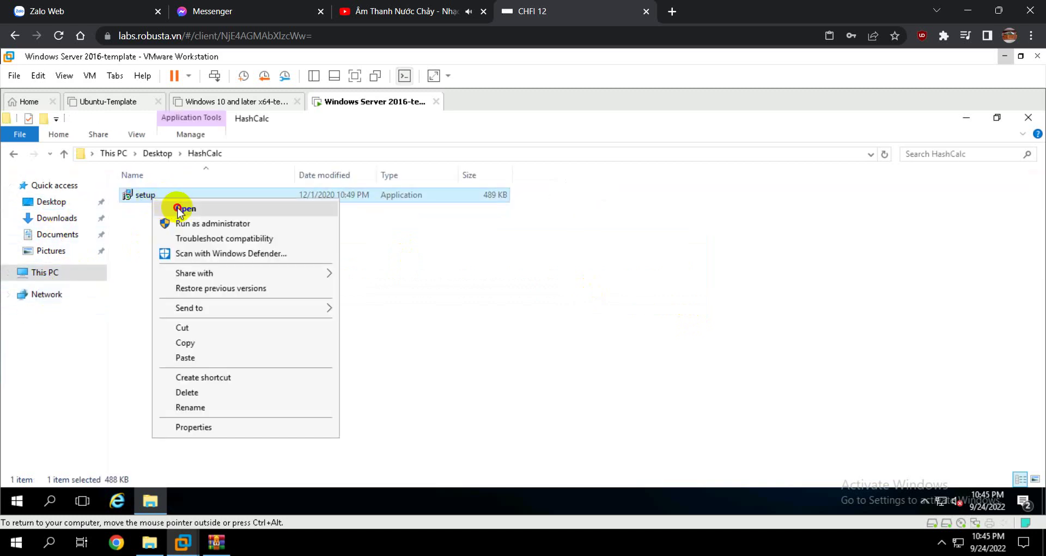
click(180, 205)
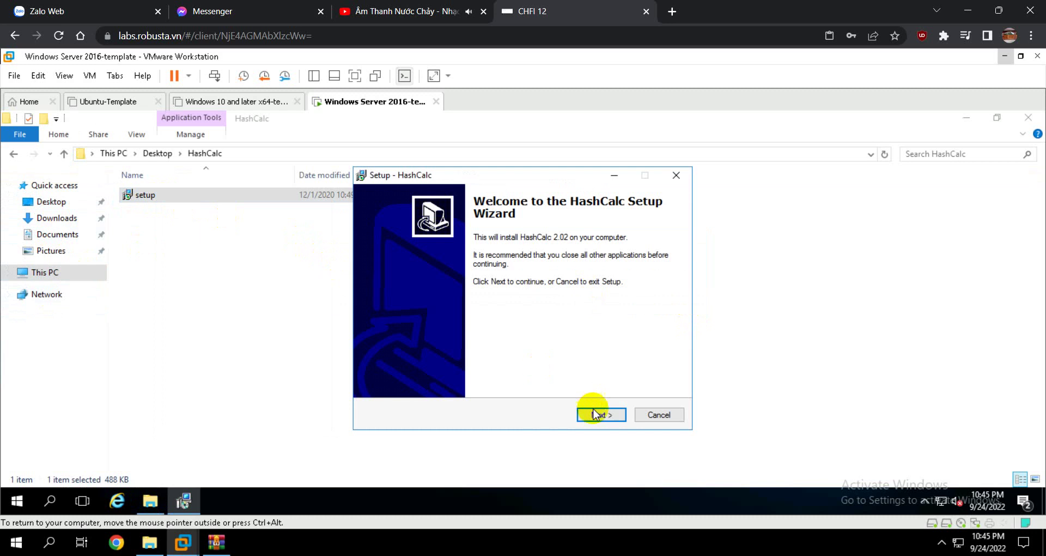
Accept the license agreement and install HashCalc 2.02 with the HashCalc Start Menu folder and a desktop icon.
click(599, 415)
click(439, 372)
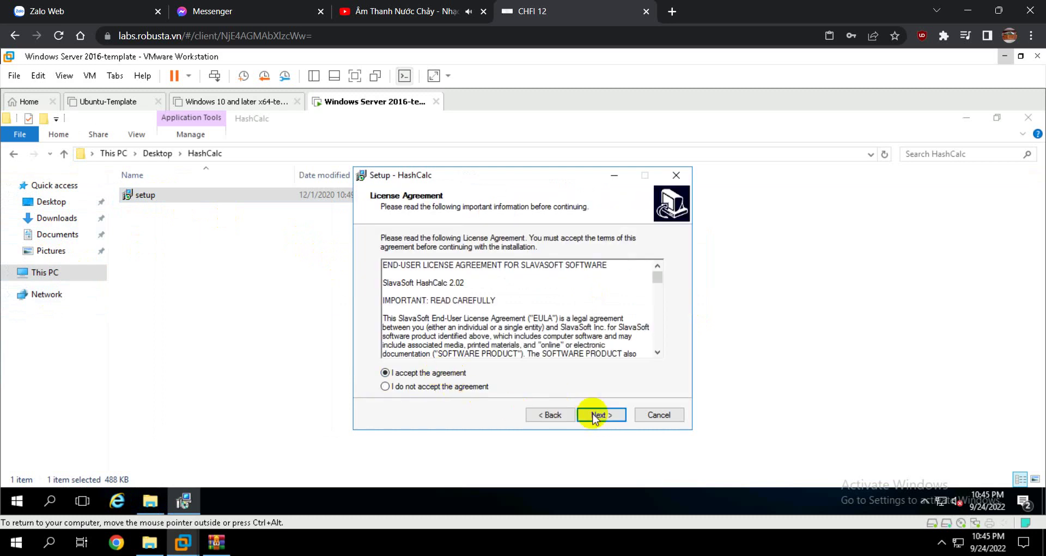
click(602, 415)
click(610, 417)
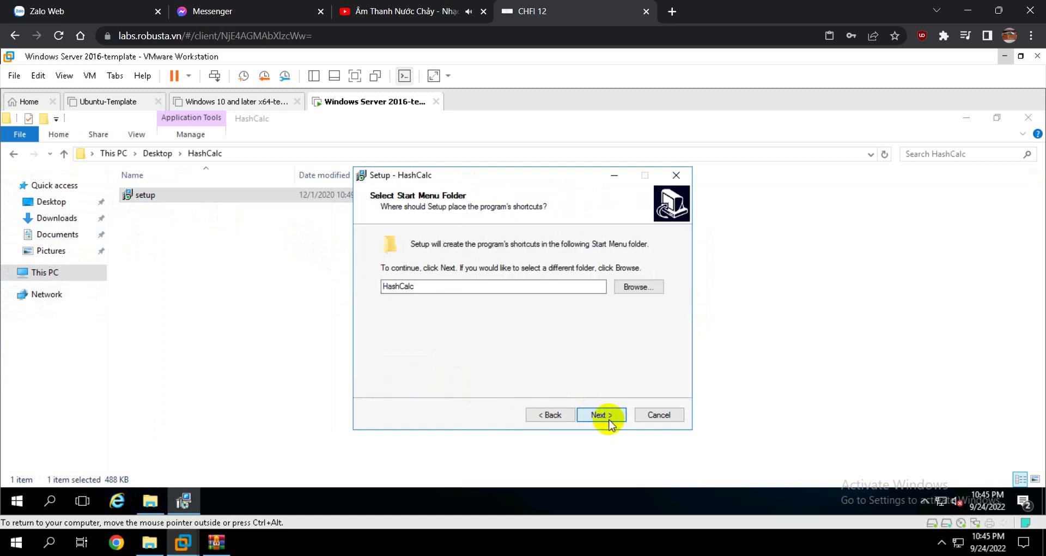
click(606, 417)
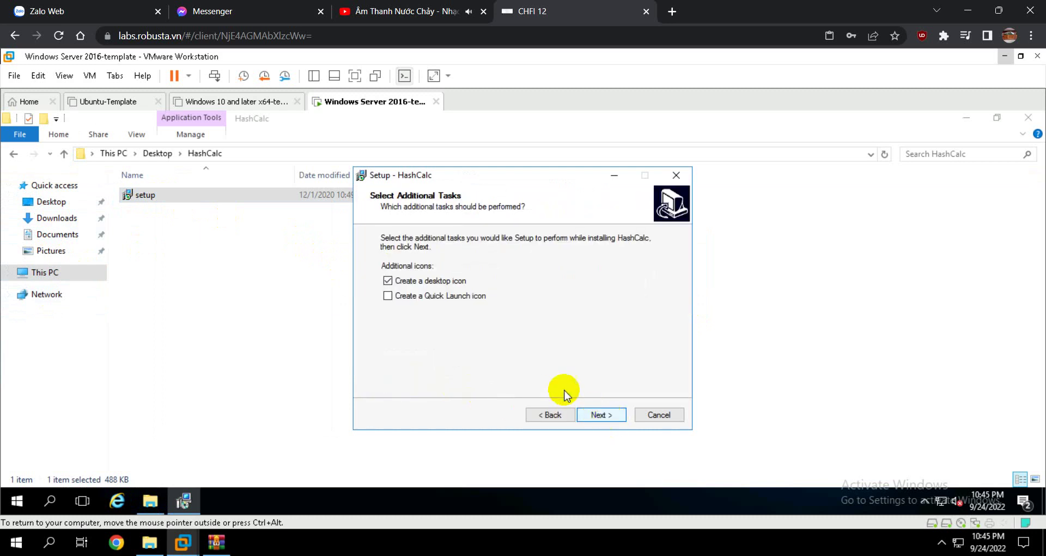
click(601, 415)
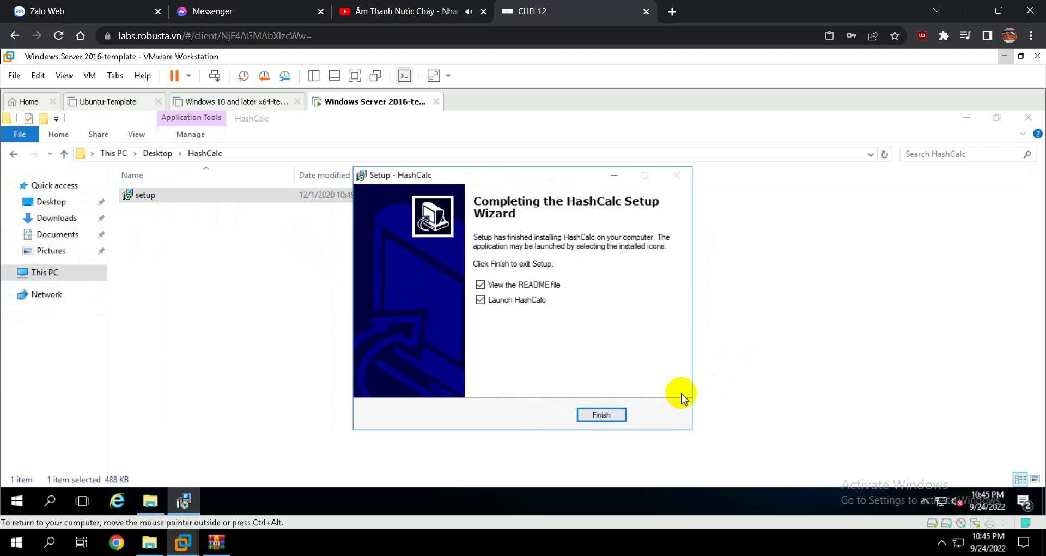
Finish the HashCalc setup without viewing the README file and bring up the HashCalc window.
click(542, 286)
click(543, 300)
click(604, 414)
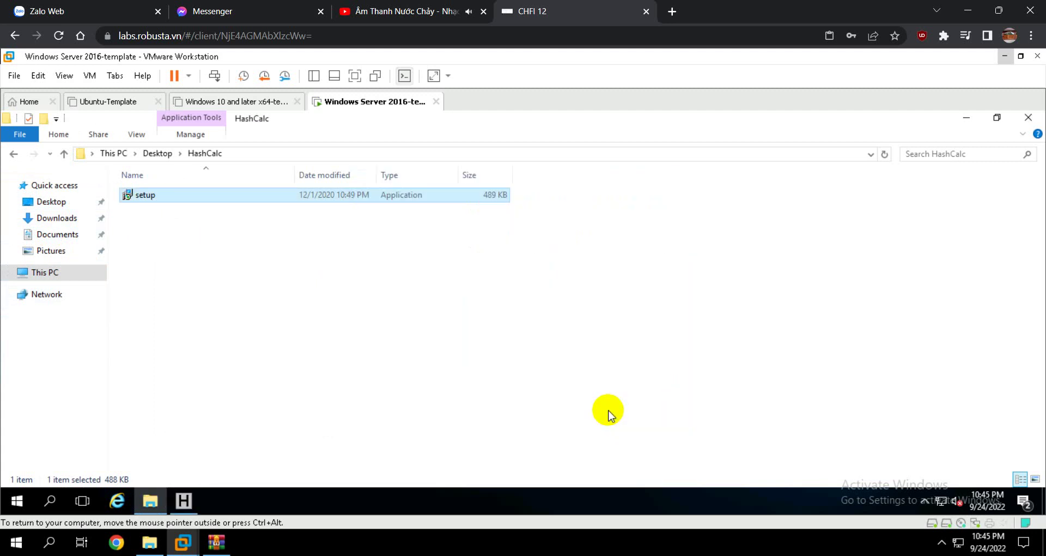
click(185, 500)
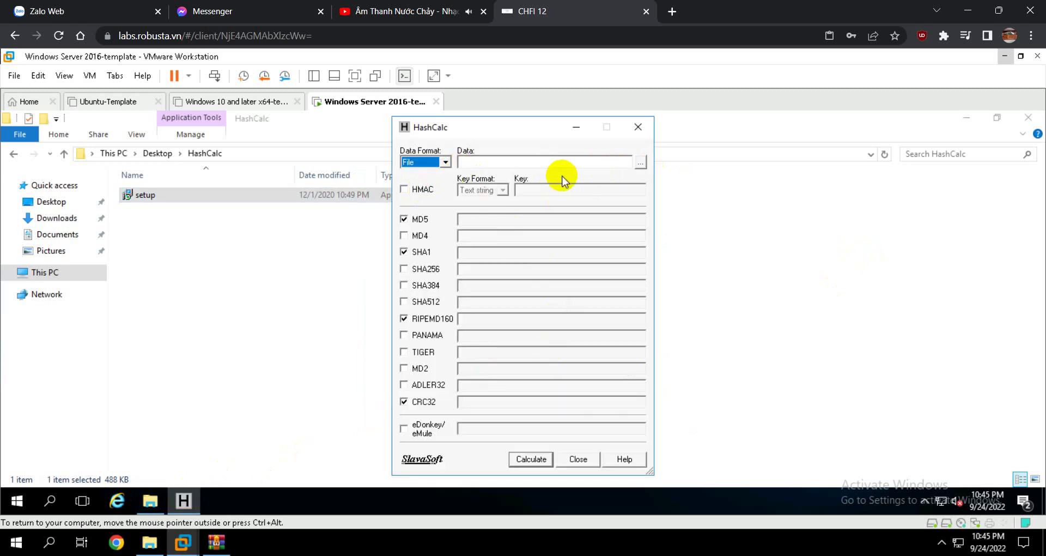
Open HashCalc's file picker and browse to the Image Files folder on the Administrator's Desktop.
click(644, 162)
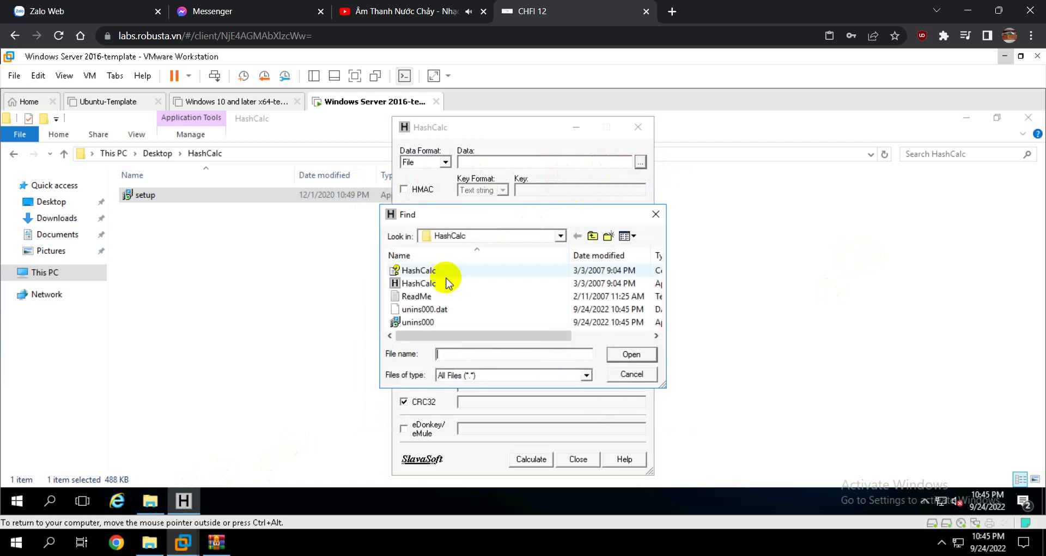
click(592, 236)
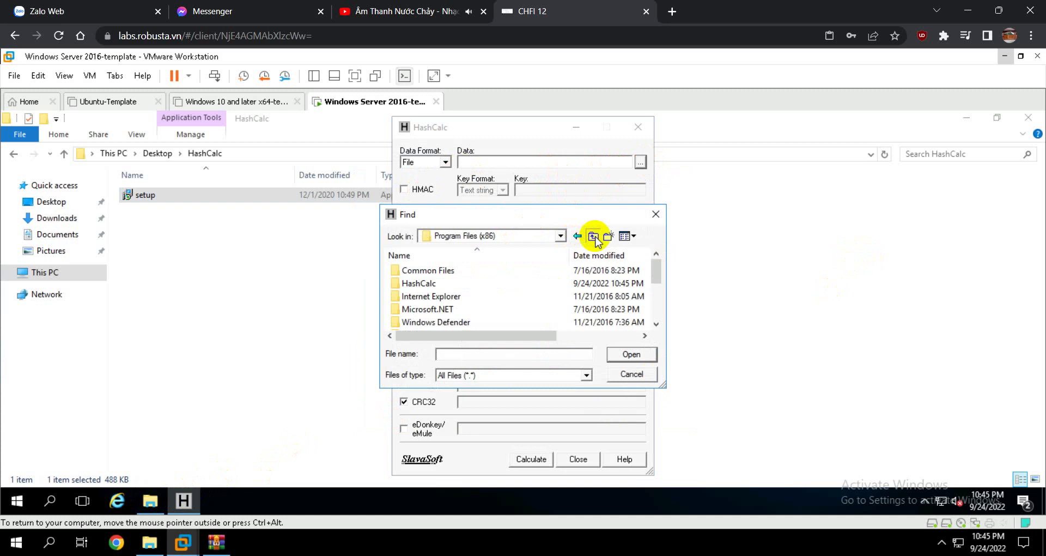
click(593, 237)
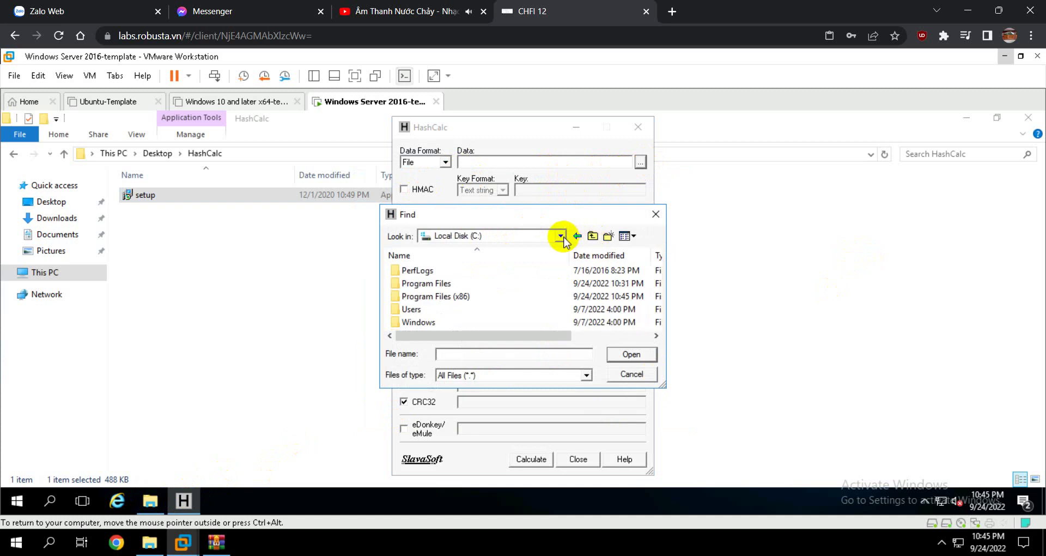
double_click(410, 310)
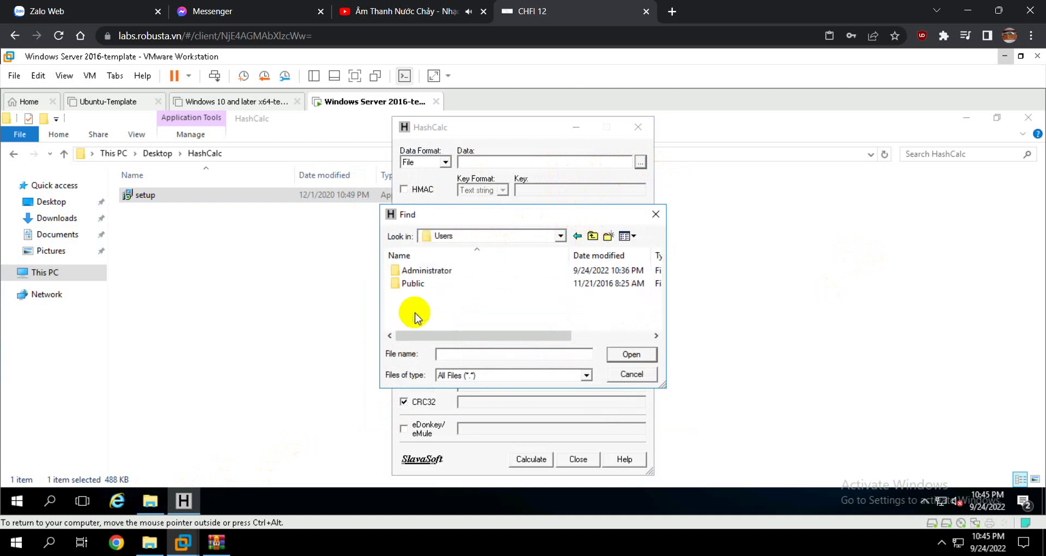
double_click(412, 272)
double_click(415, 281)
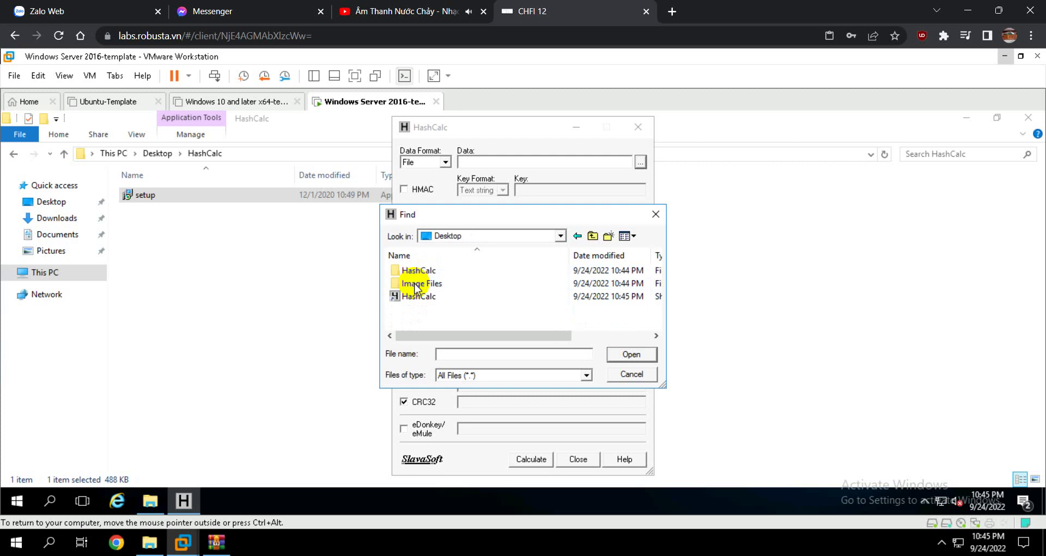
double_click(415, 284)
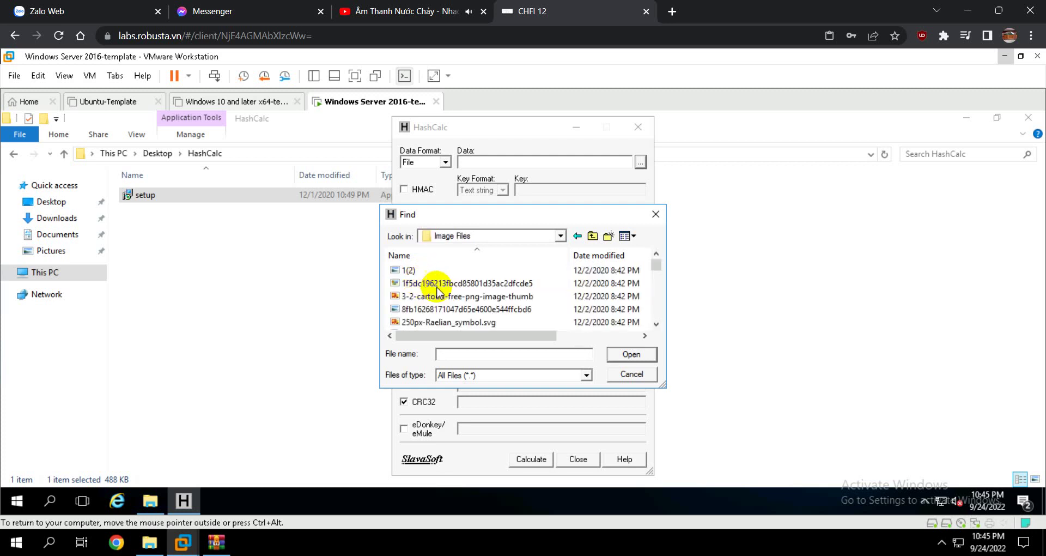
Choose the image file 1(2) as the data source and calculate its MD5, SHA1, RIPEMD160 and CRC32 hashes.
scroll(508, 283, down, 3)
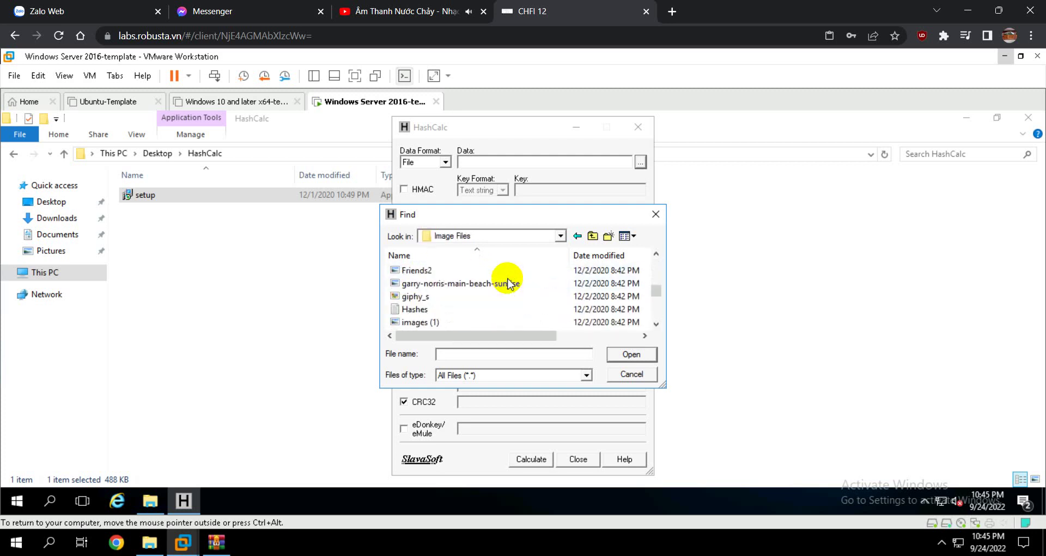
scroll(509, 283, down, 3)
scroll(508, 284, down, 1)
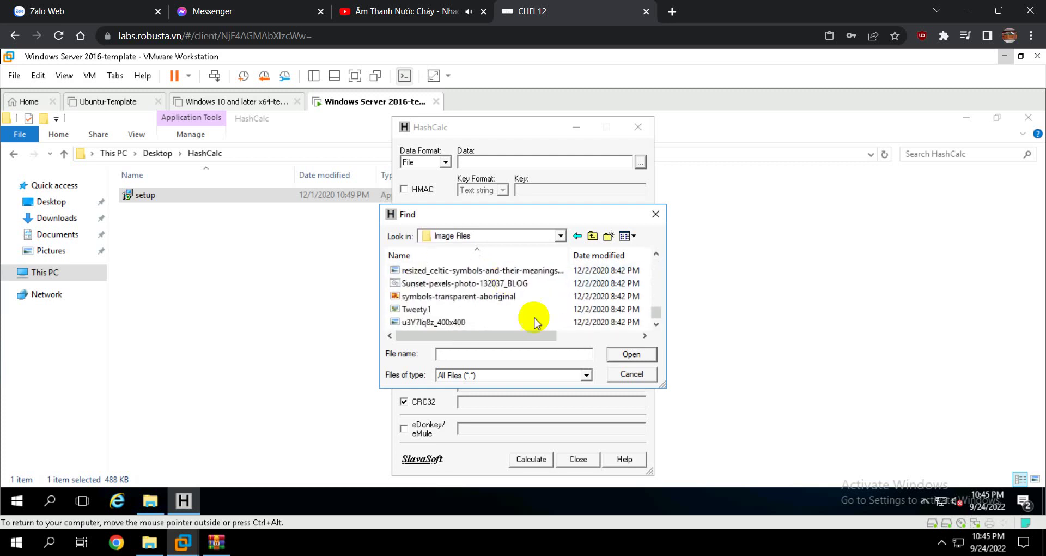
click(586, 375)
click(586, 376)
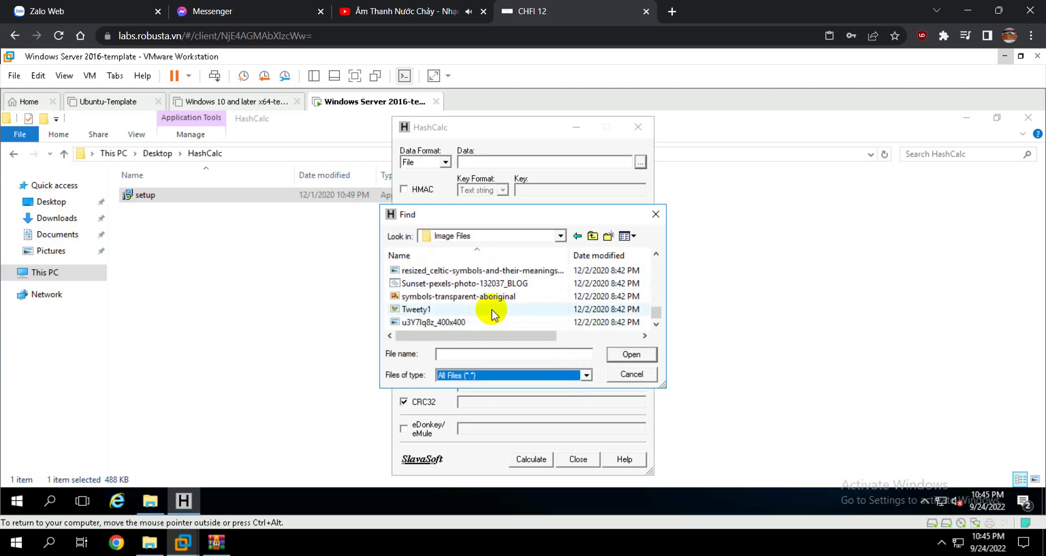
scroll(493, 310, up, 8)
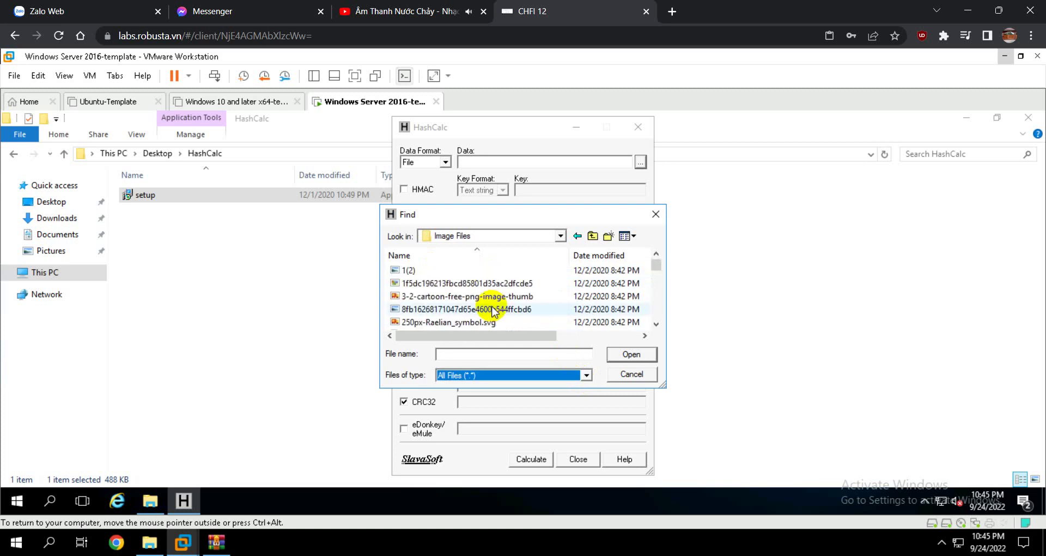
click(399, 269)
click(632, 354)
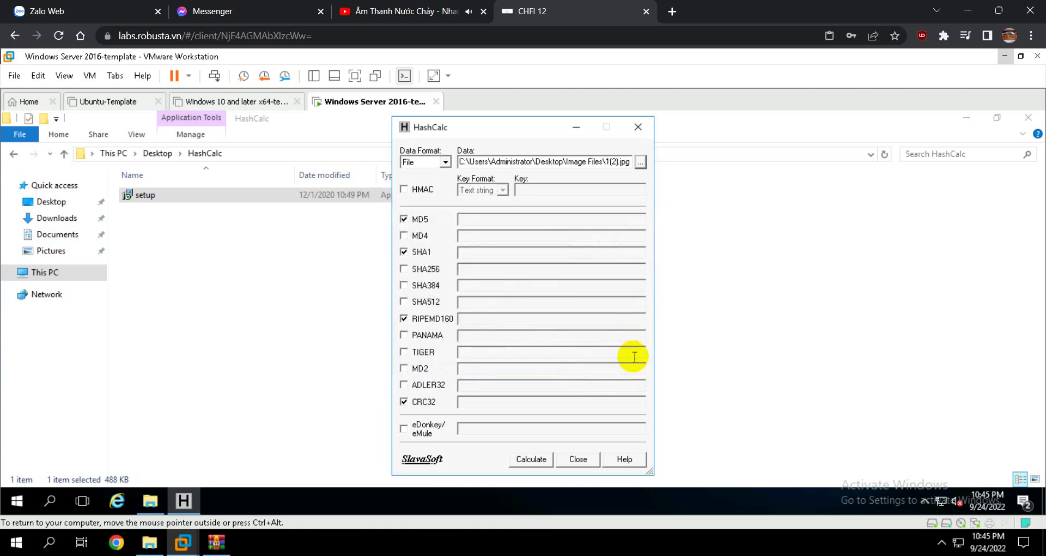
click(547, 460)
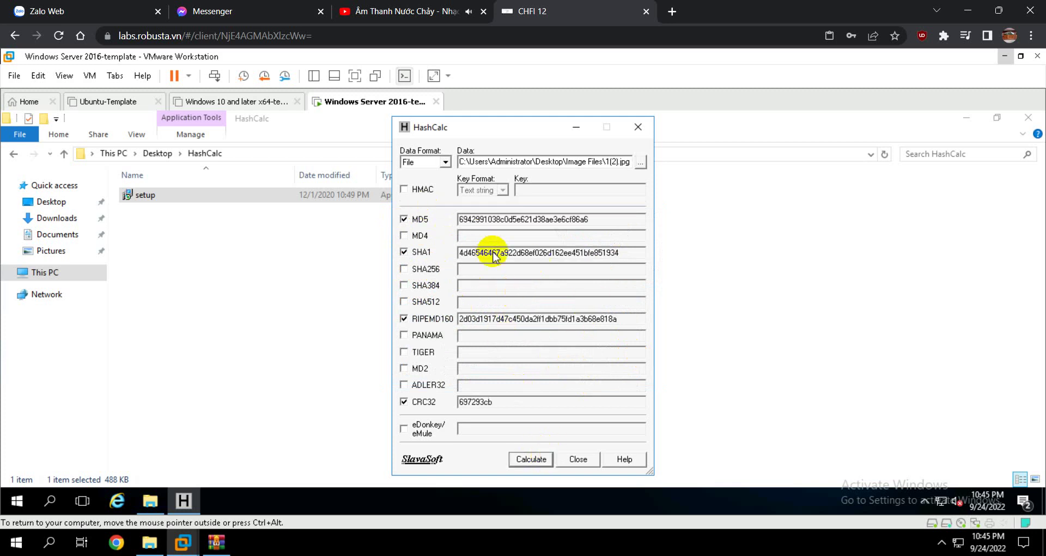
Enable HMAC with the text string key abc and calculate the keyed hashes of 1(2).jpg.
click(418, 192)
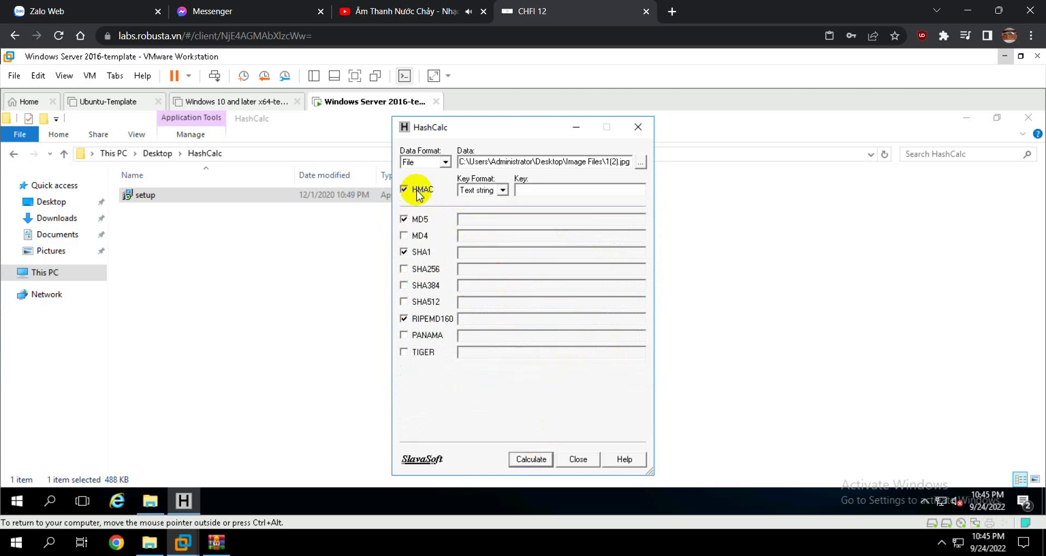
click(581, 191)
text(abc)
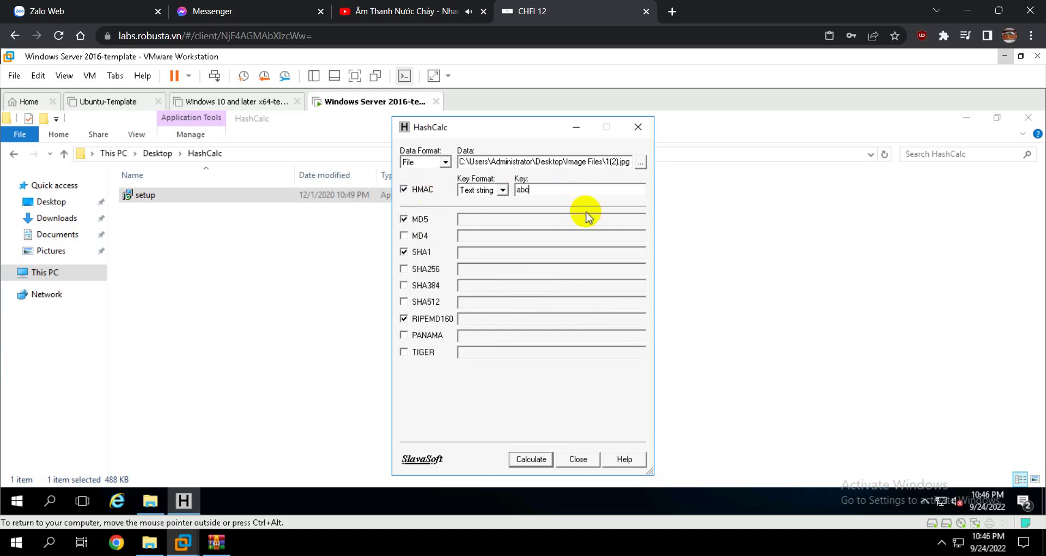
click(543, 461)
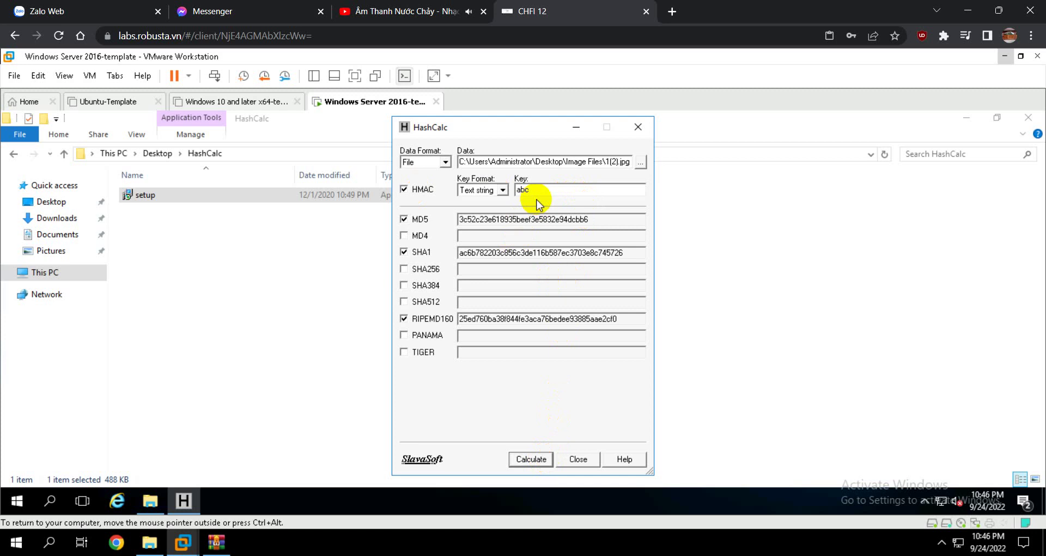
Look through the key format and data format choices, leaving HMAC off and File as the data format.
click(423, 190)
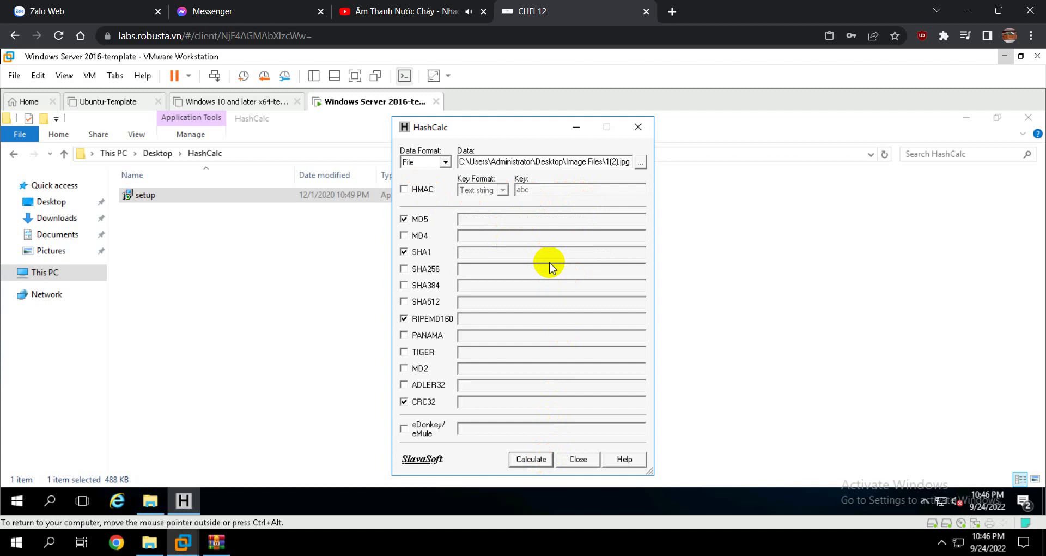
click(424, 191)
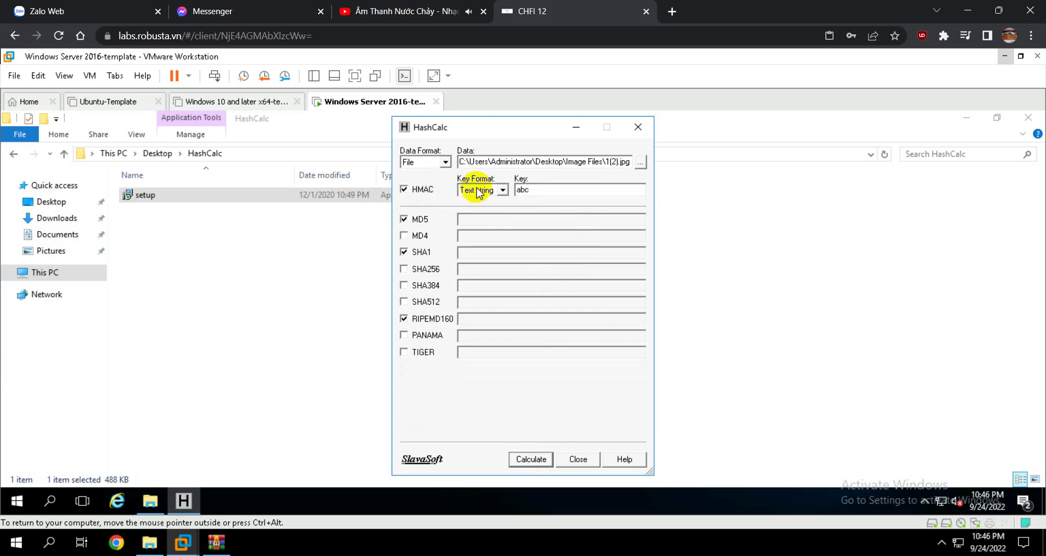
click(496, 190)
click(497, 189)
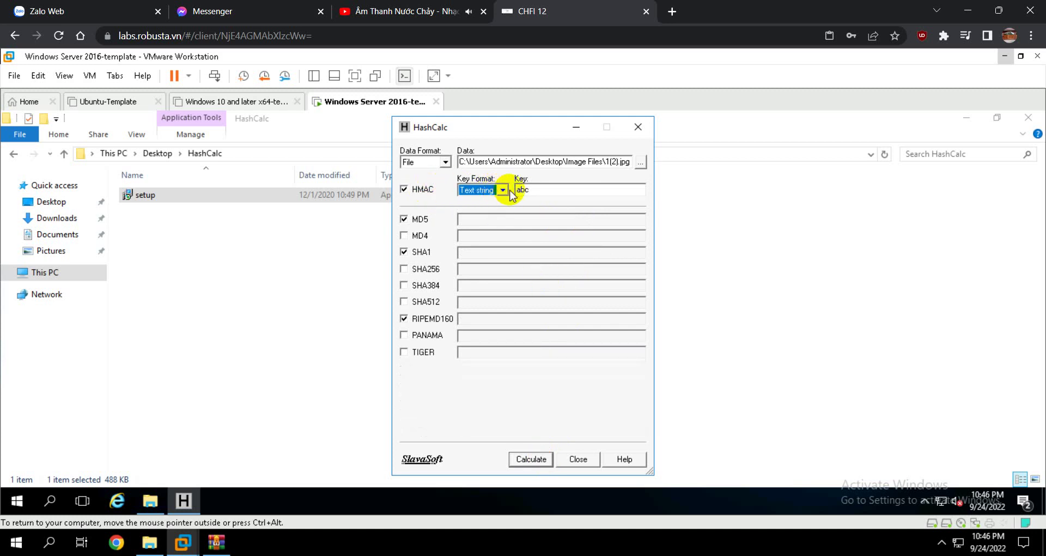
click(418, 193)
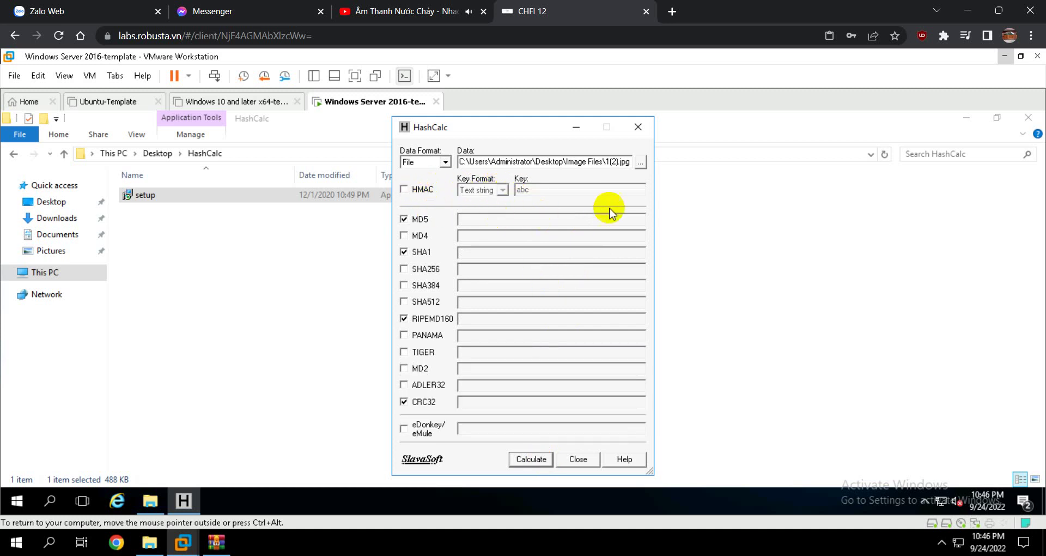
click(445, 162)
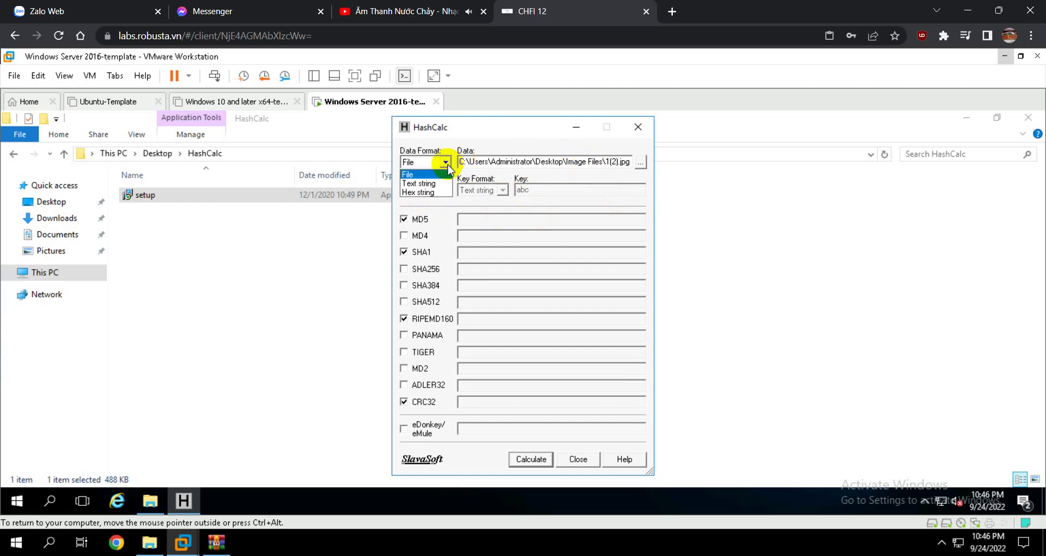
click(430, 162)
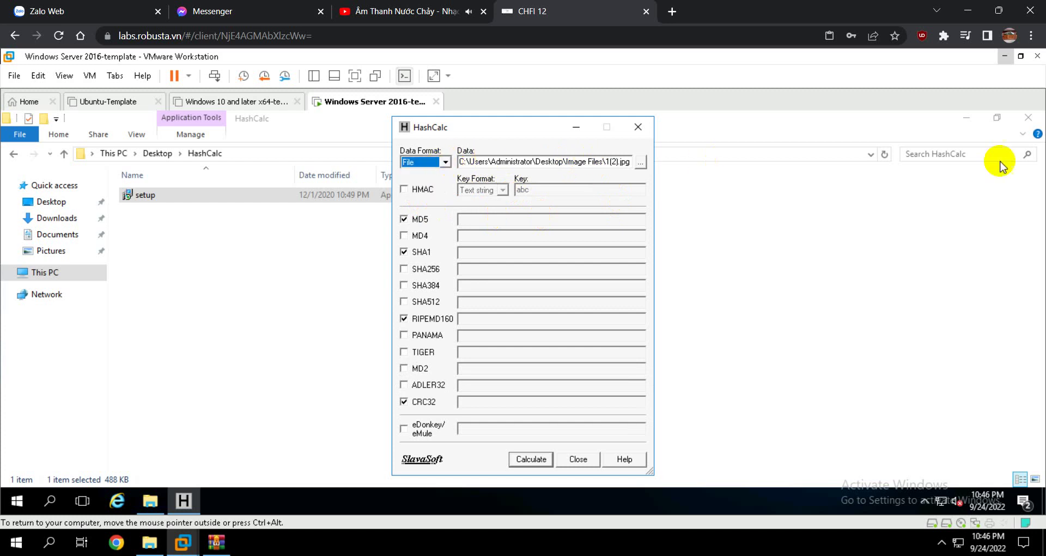
Minimize File Explorer, launch a second HashCalc window from the desktop, and place the two windows side by side.
click(967, 119)
double_click(26, 430)
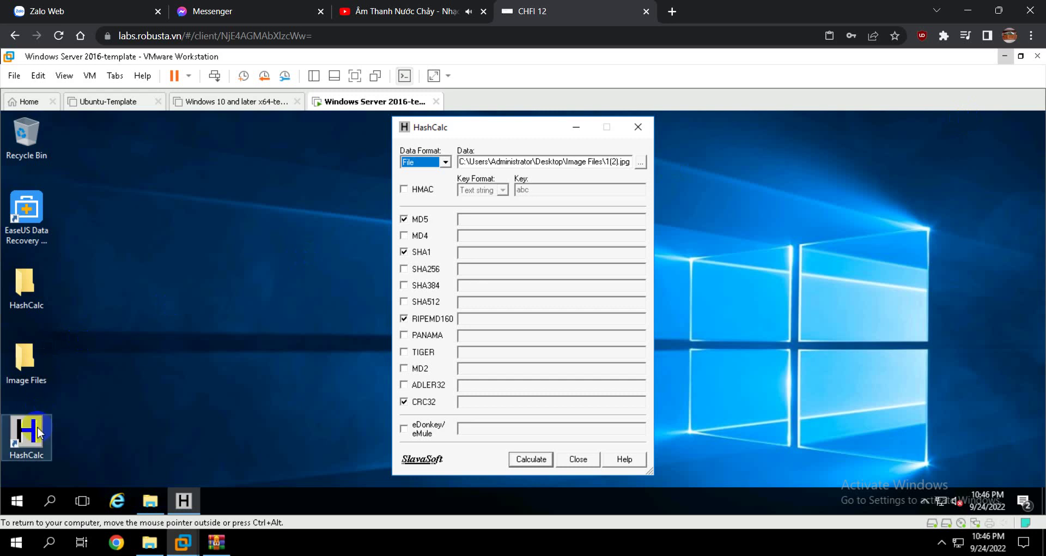
drag(537, 141, 635, 133)
drag(490, 133, 269, 144)
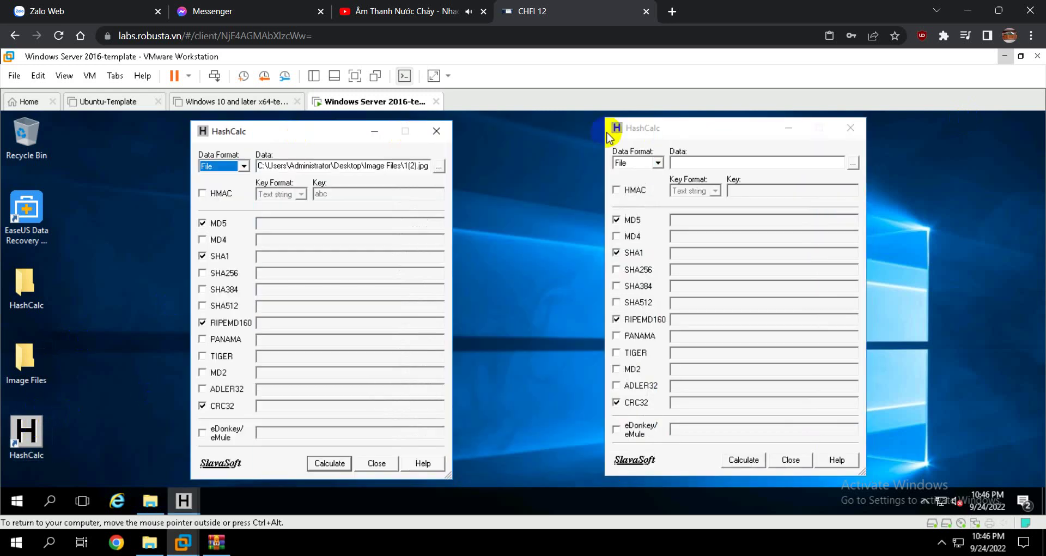
Load the image 1f5dc196213fbcd85801d35ac2dfcde5 in the second HashCalc window and calculate its hashes.
click(852, 163)
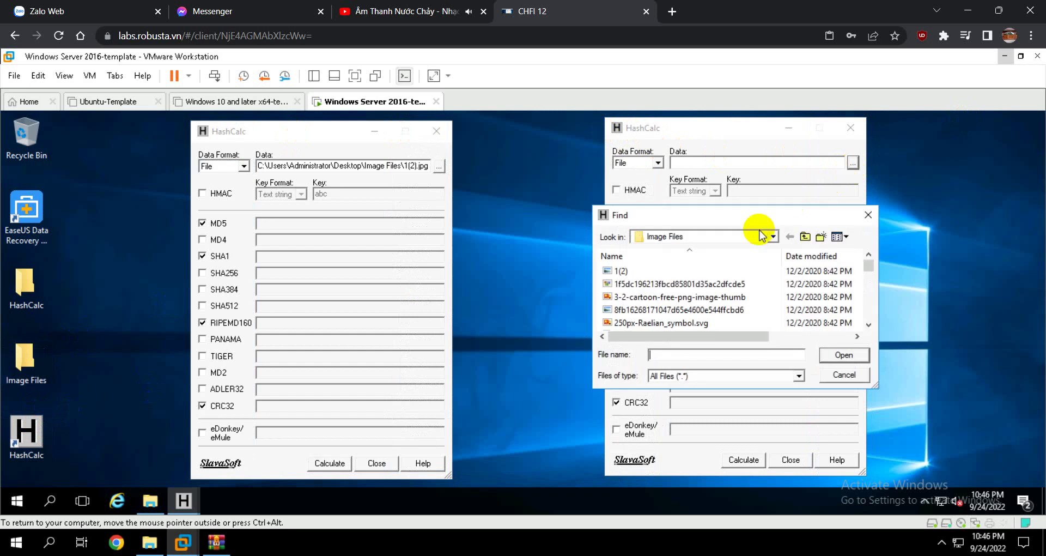
click(627, 283)
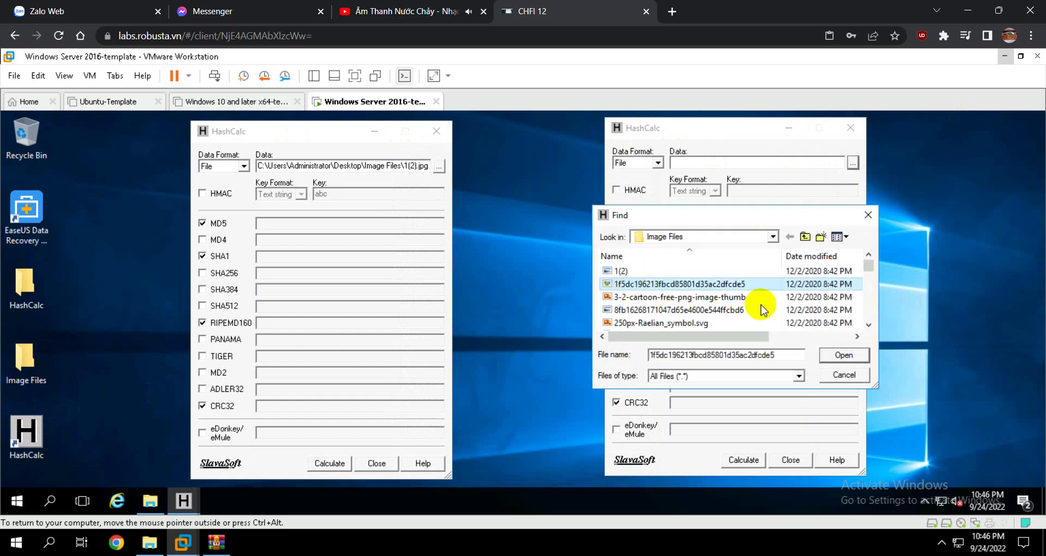
click(852, 354)
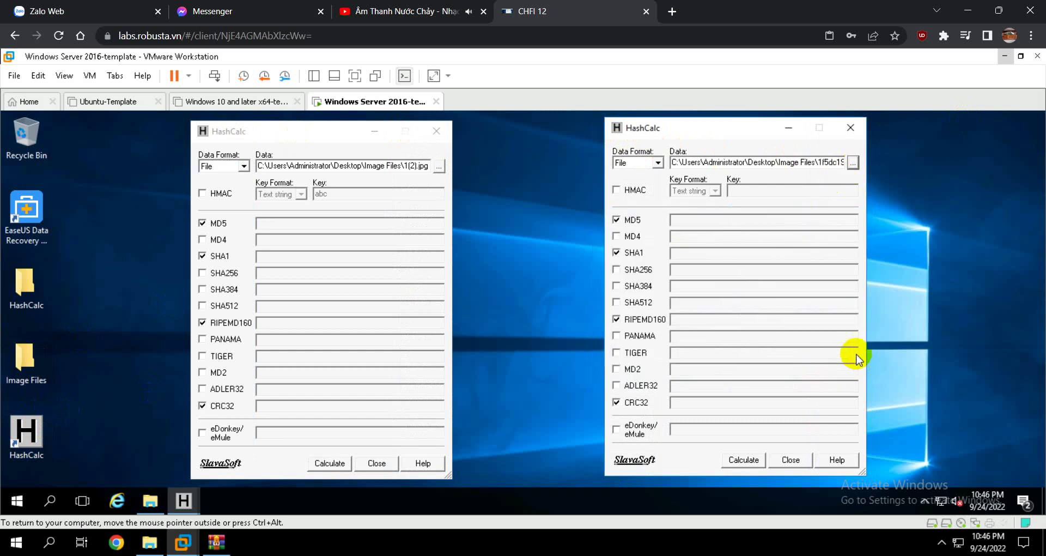
click(746, 460)
Bring the HashCalc windows closer, enable MD4, SHA512 and MD2 and disable RIPEMD160 in both, and calculate the hashes of both images.
drag(712, 138, 587, 139)
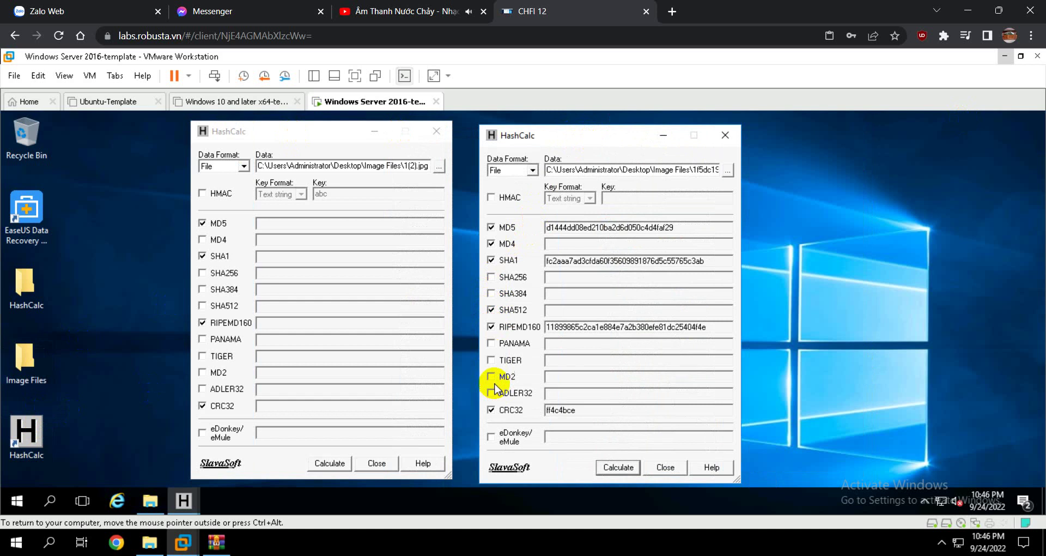
click(203, 373)
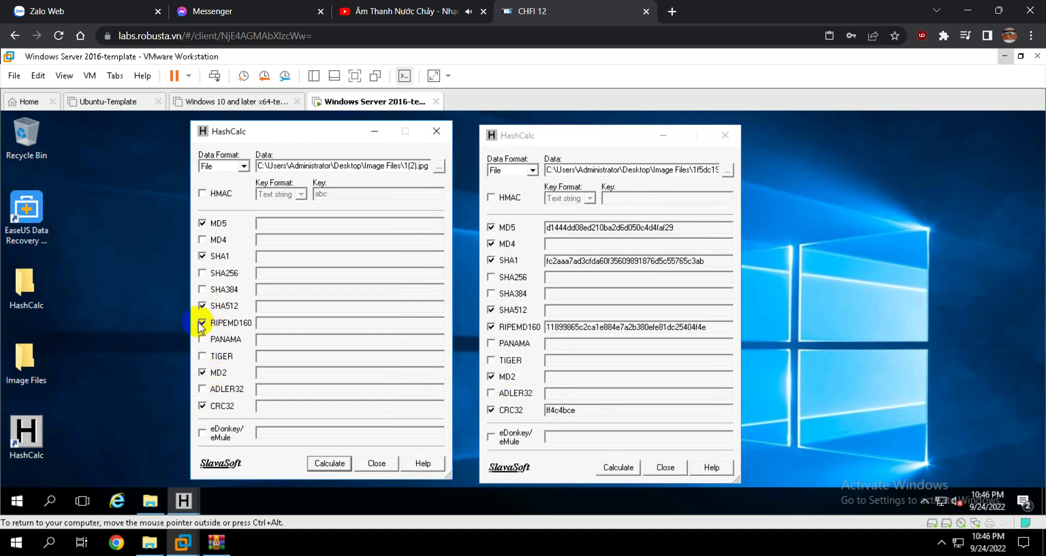
click(202, 323)
click(491, 331)
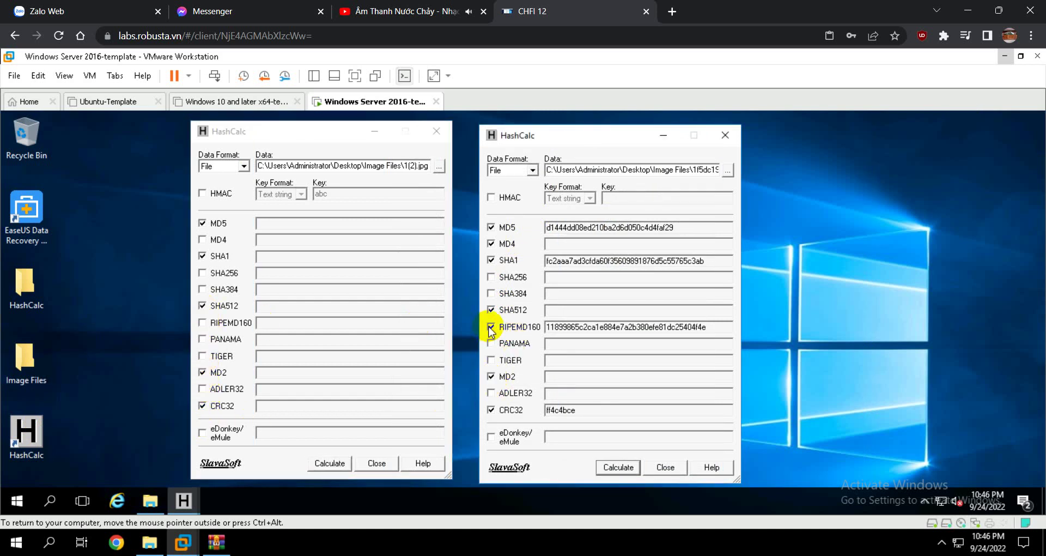
click(203, 240)
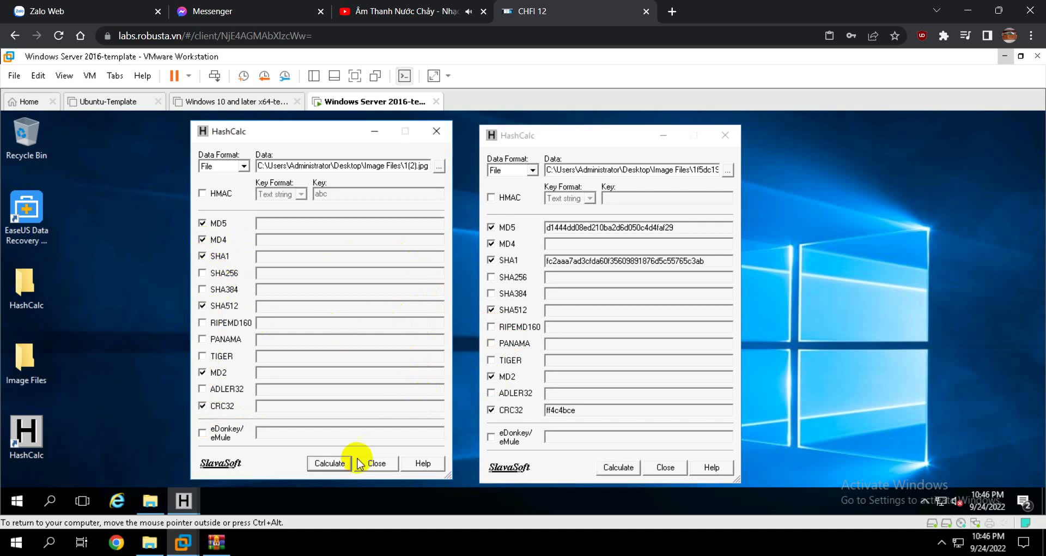
click(332, 463)
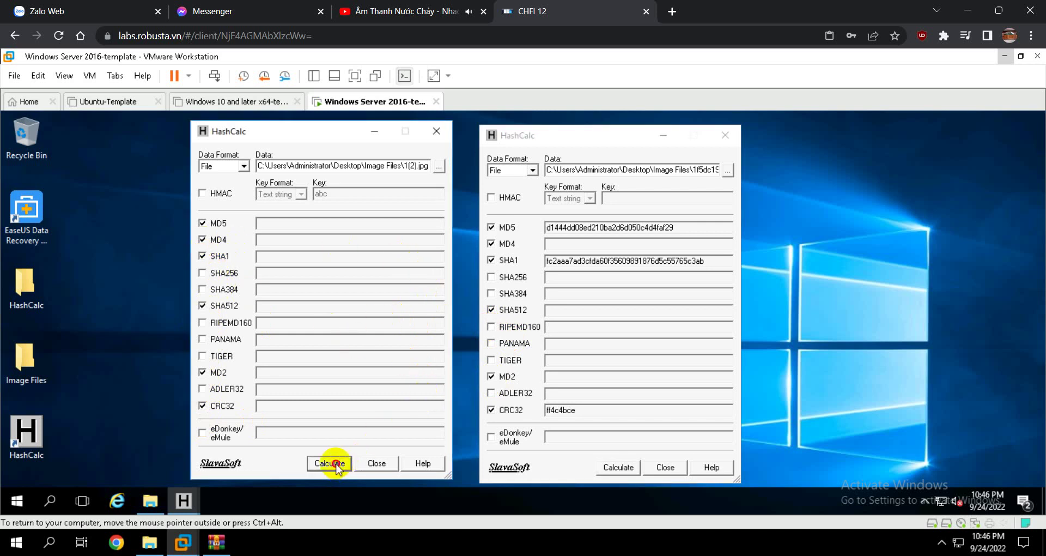
click(609, 467)
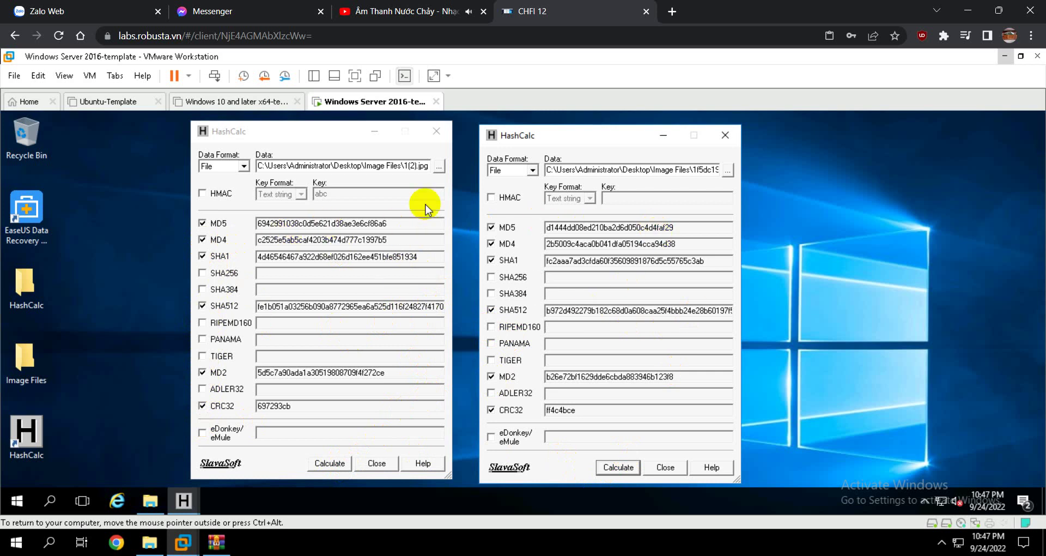
Close the second HashCalc window and calculate the hashes of the text string "Hello CHFIv10" in the remaining one.
click(726, 137)
click(244, 165)
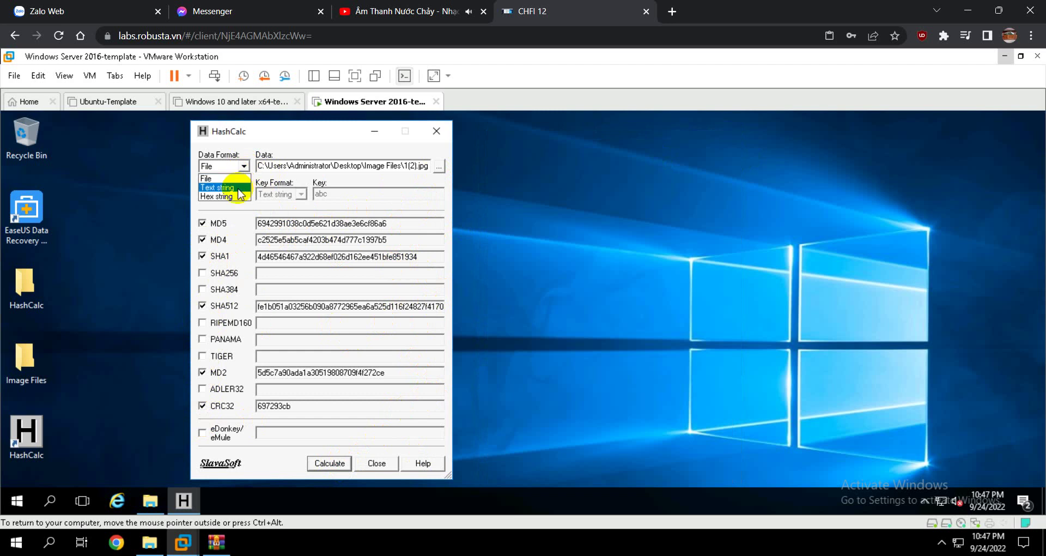
click(248, 188)
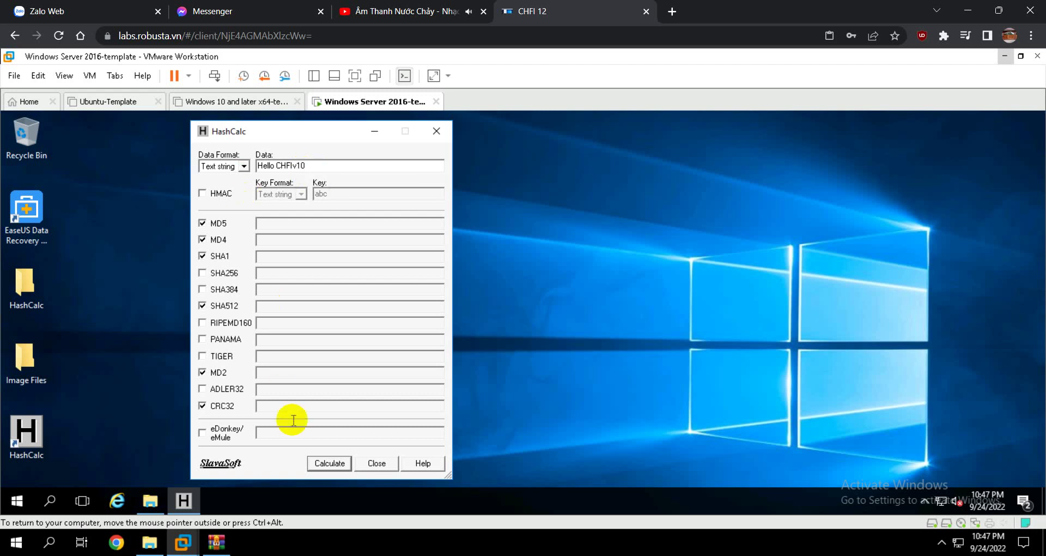
click(329, 463)
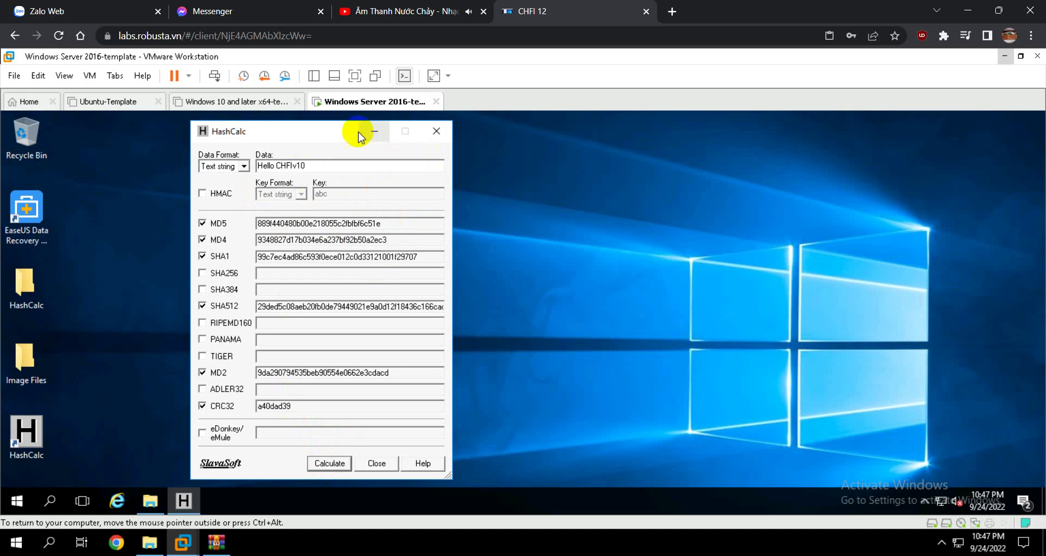
Move the HashCalc window toward the middle of the desktop and set its data format to File.
drag(348, 131, 504, 135)
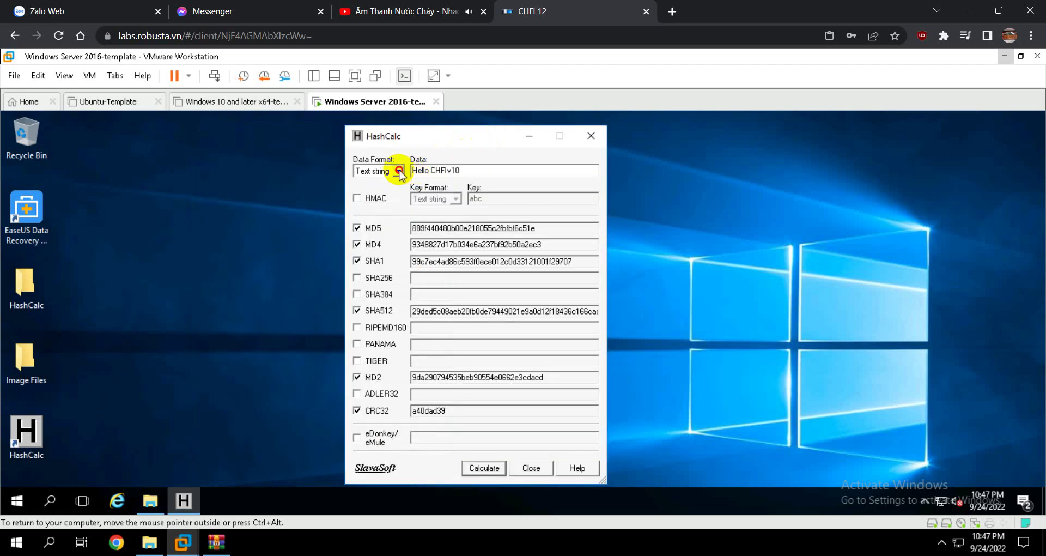
click(399, 171)
click(387, 183)
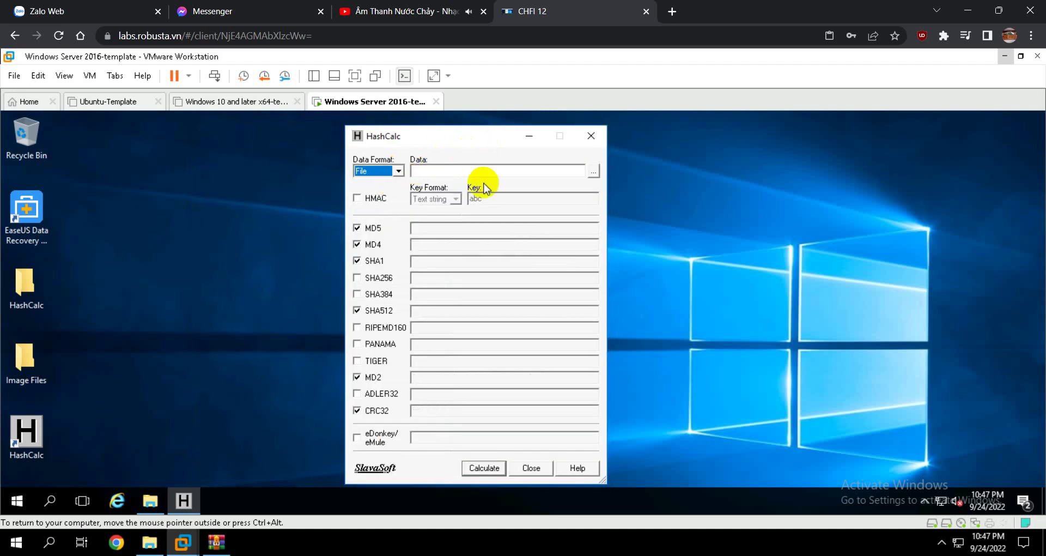
Browse the Image Files folder from HashCalc's data field and look through its files for one to hash.
click(593, 171)
scroll(430, 305, down, 4)
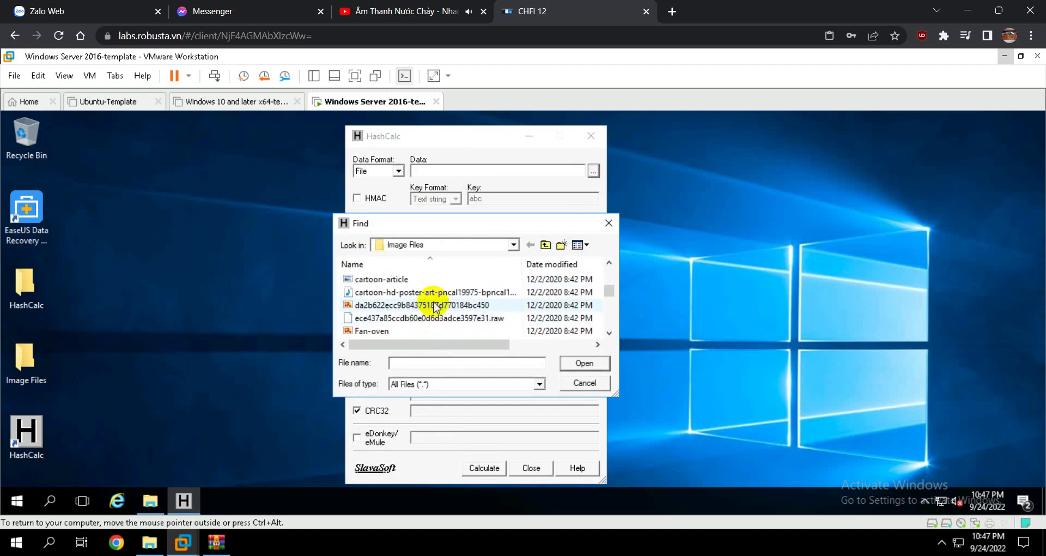
scroll(436, 306, up, 2)
scroll(439, 308, down, 2)
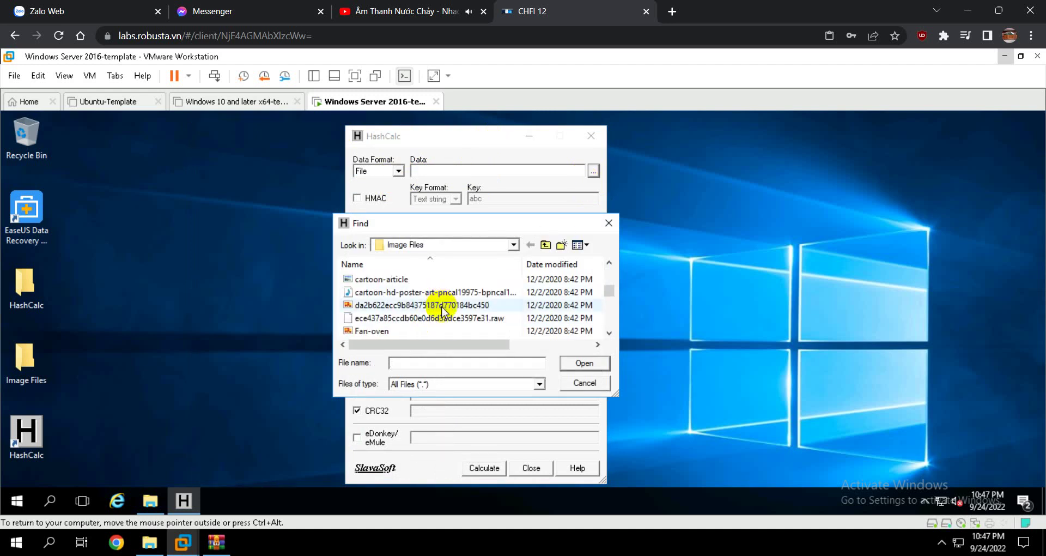
scroll(442, 310, down, 4)
scroll(442, 314, down, 2)
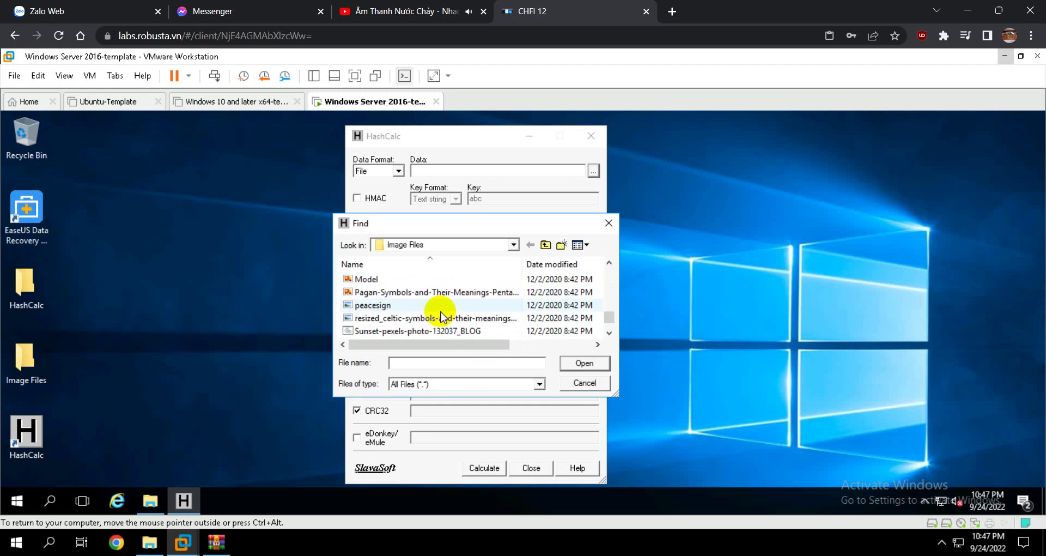
scroll(442, 316, down, 1)
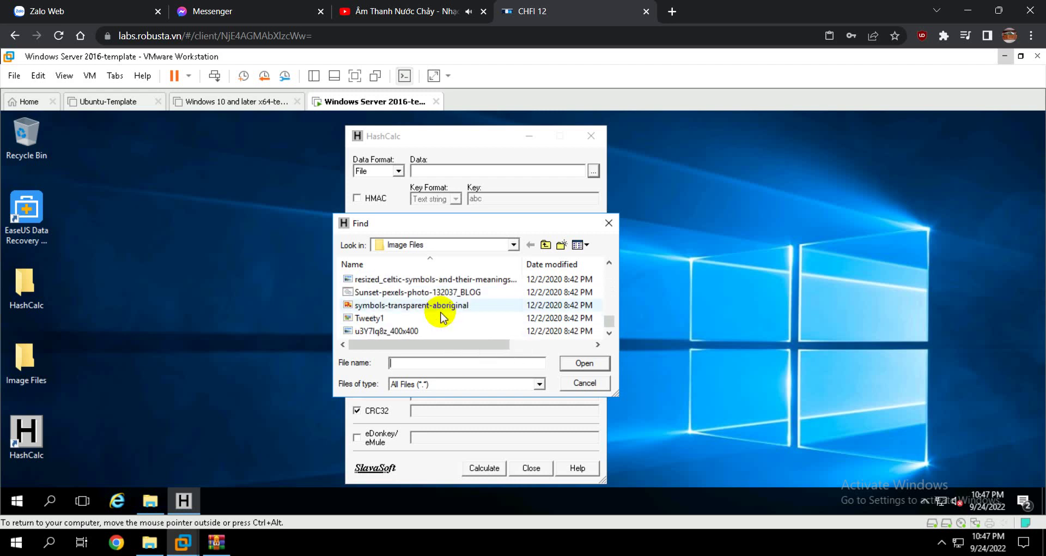
Turn on the display of file name extensions in File Explorer and return to HashCalc.
click(146, 505)
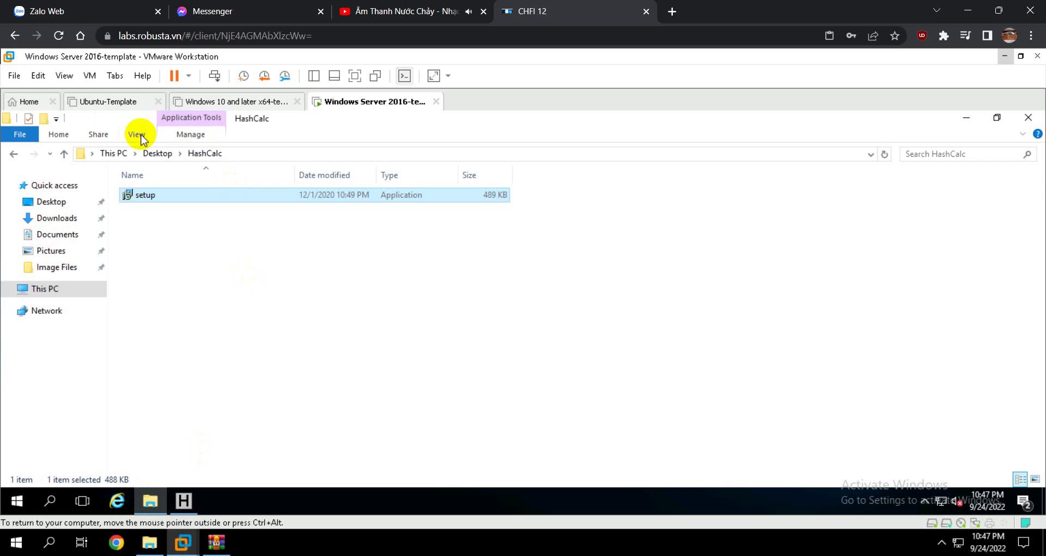
click(138, 135)
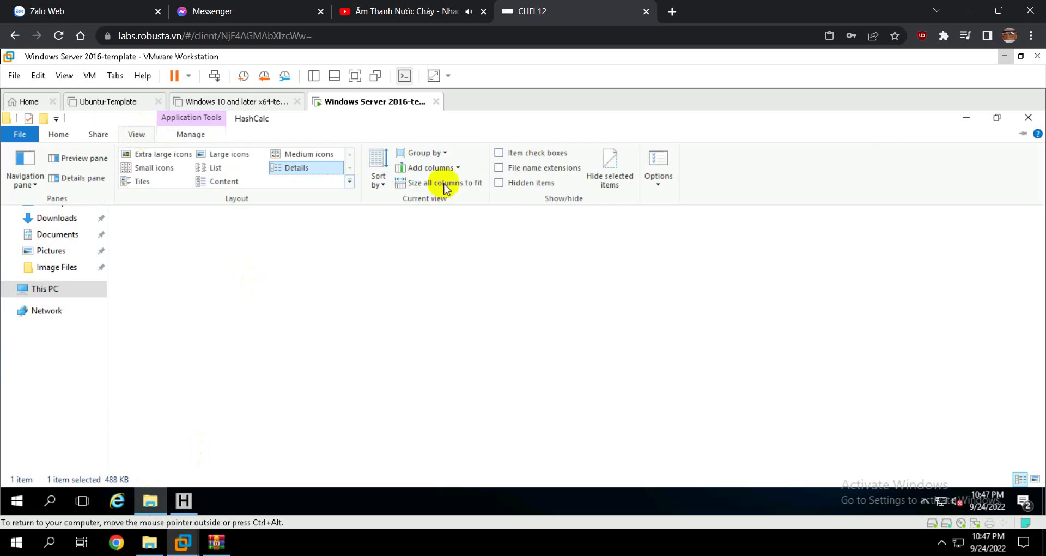
click(499, 170)
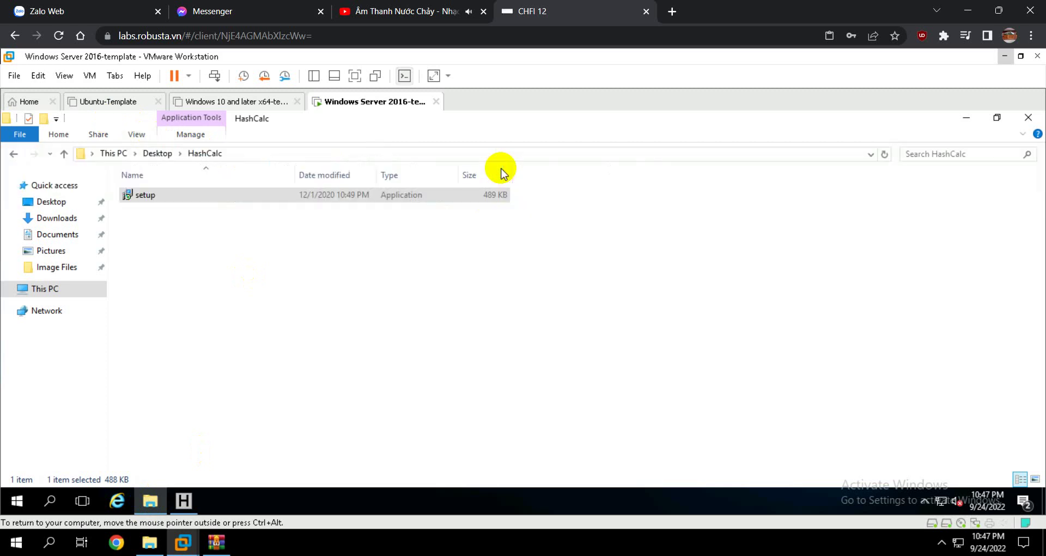
click(185, 500)
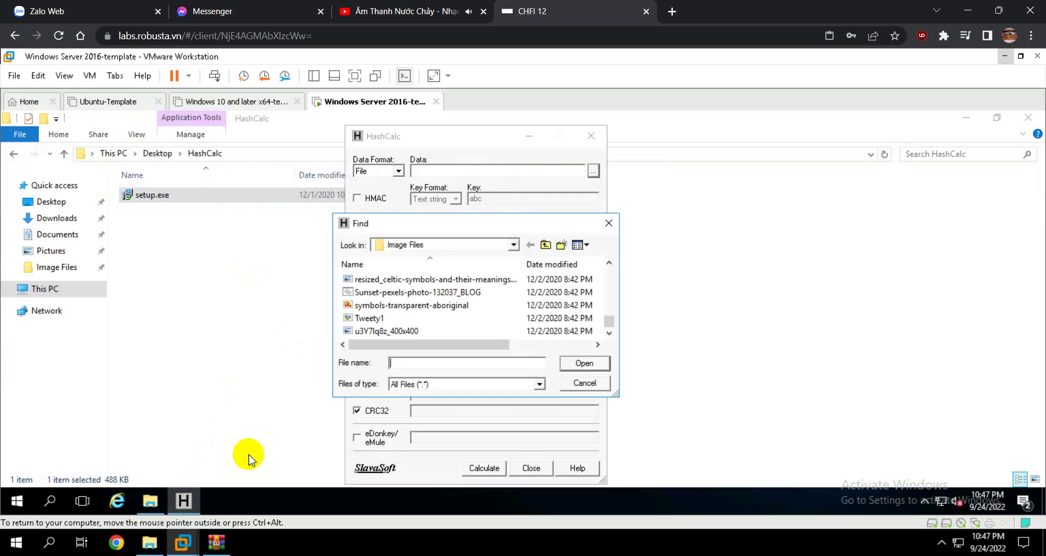
Reopen HashCalc's file selection dialog, look through the Image Files folder with extensions shown, and close the dialog.
click(609, 223)
click(593, 170)
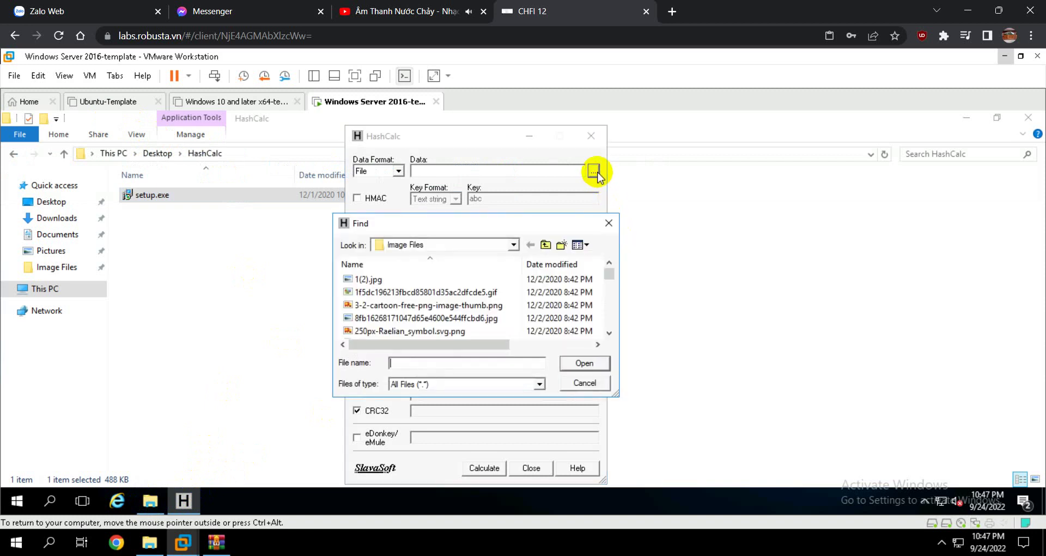
scroll(412, 308, down, 8)
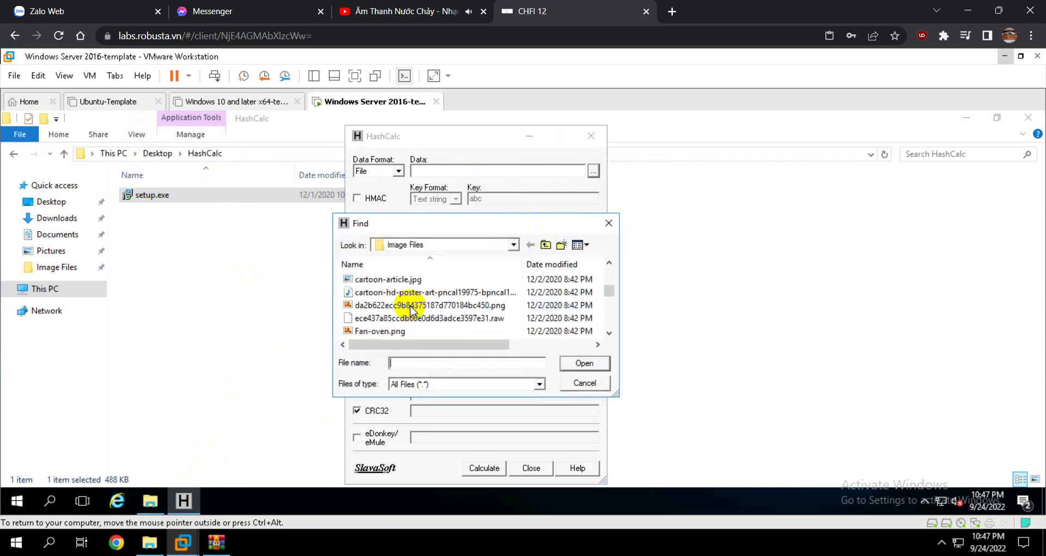
scroll(412, 308, up, 5)
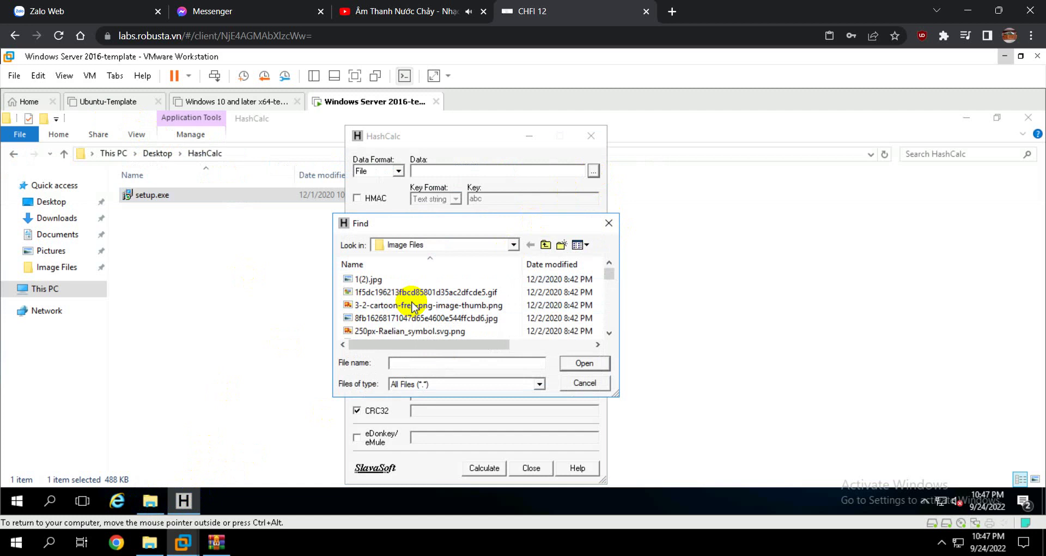
scroll(417, 305, down, 4)
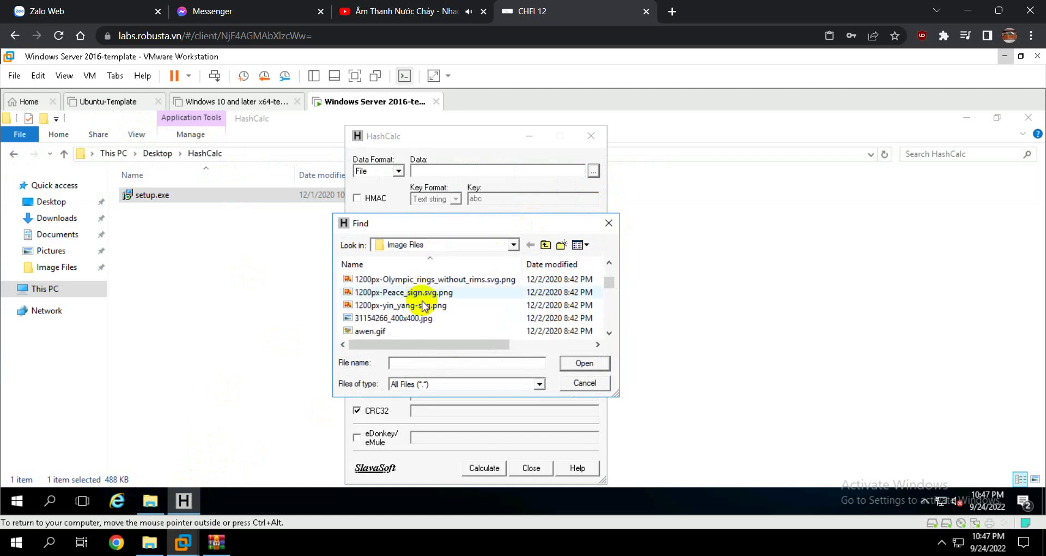
click(438, 264)
click(438, 264)
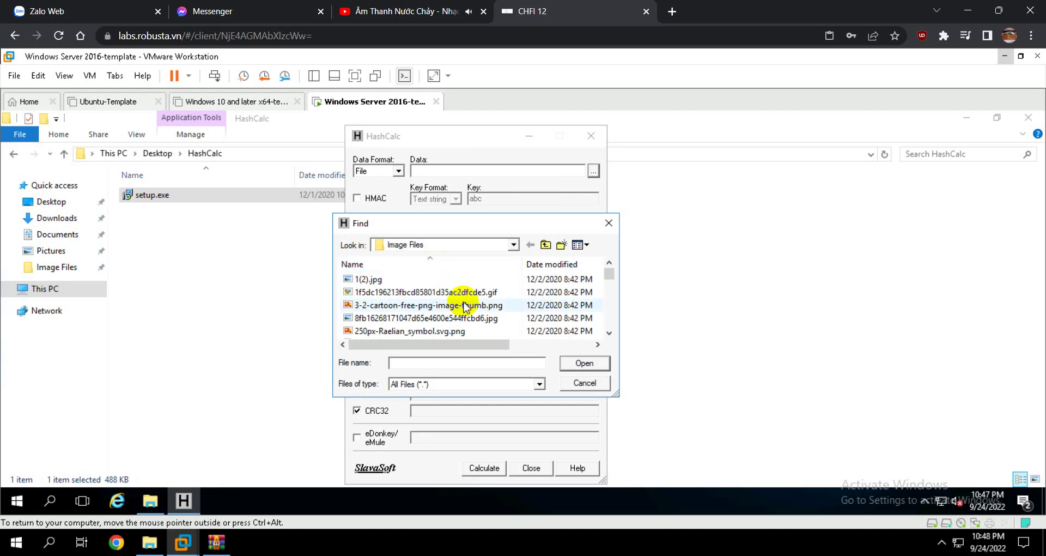
scroll(464, 304, down, 5)
scroll(465, 305, down, 4)
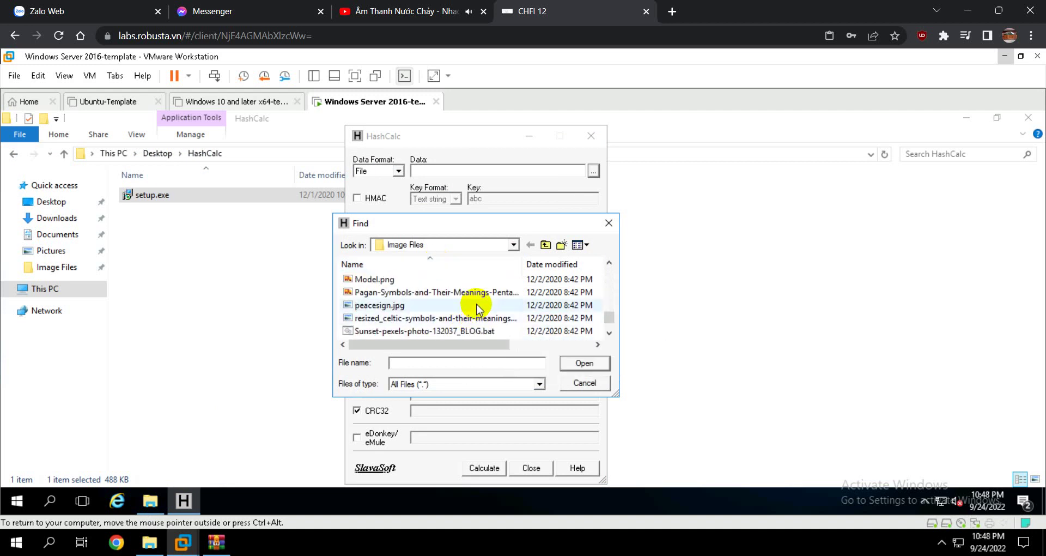
scroll(478, 305, down, 1)
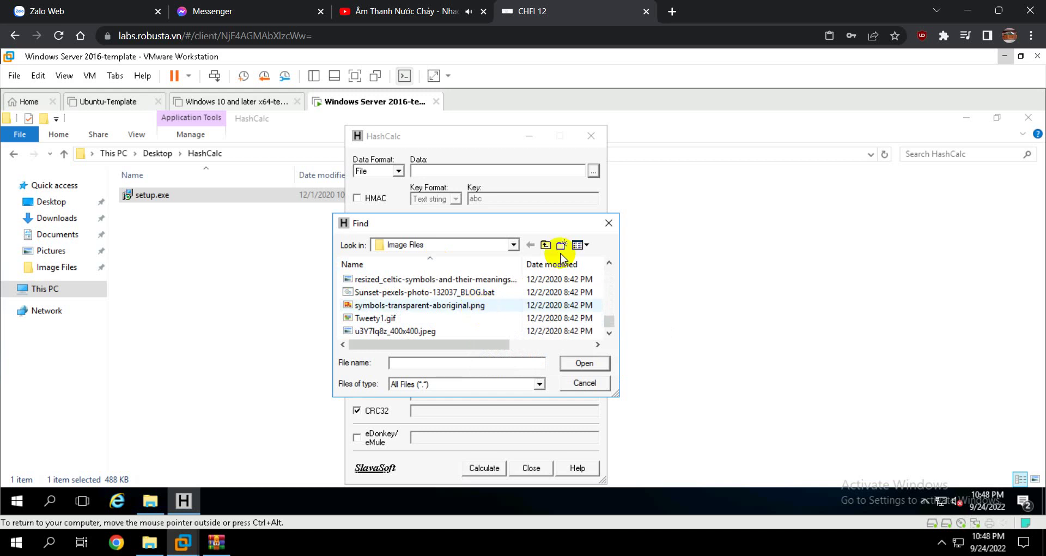
click(610, 225)
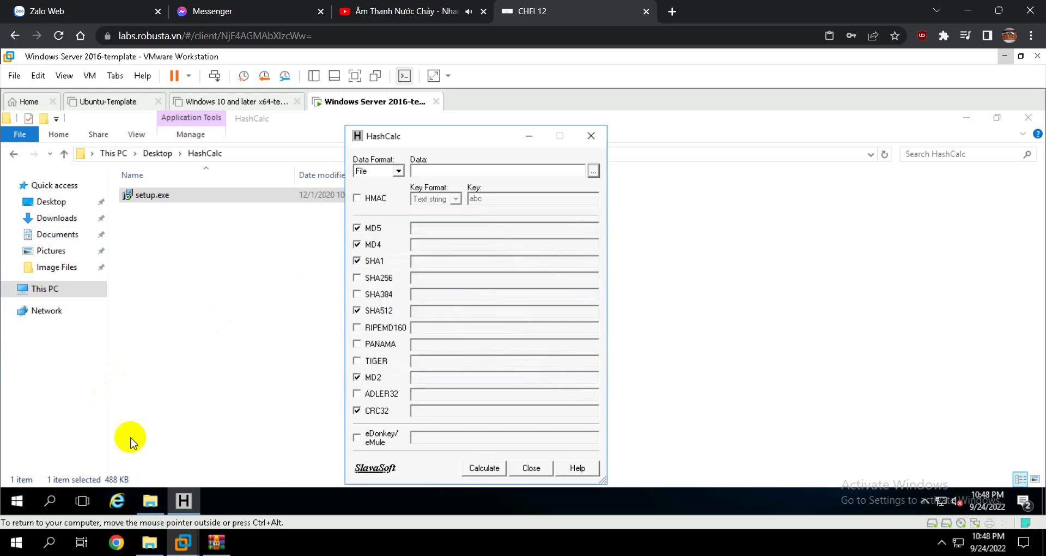
Open the desktop's Image Files folder in File Explorer and widen the Name column to fit the long file names.
click(157, 504)
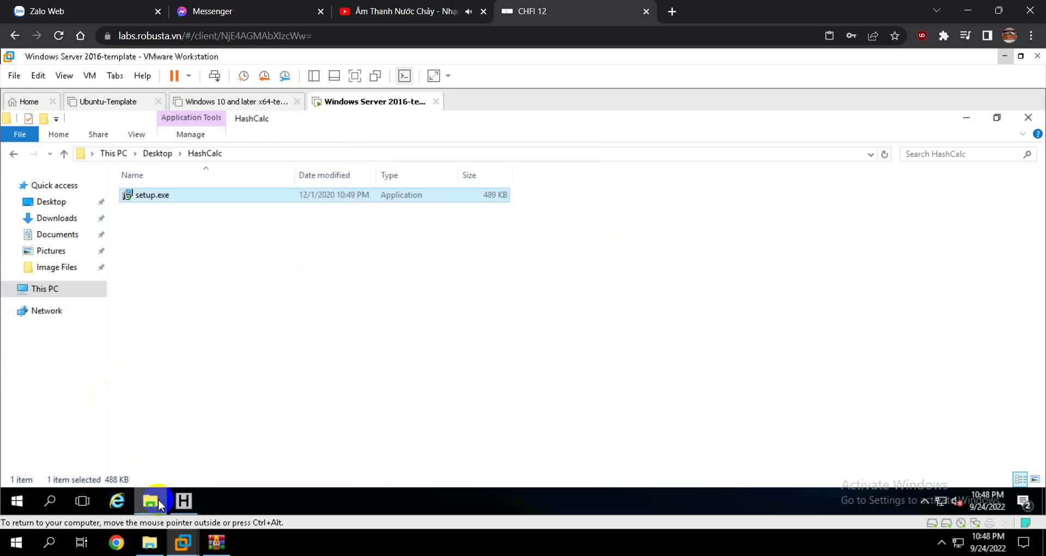
click(158, 153)
double_click(159, 210)
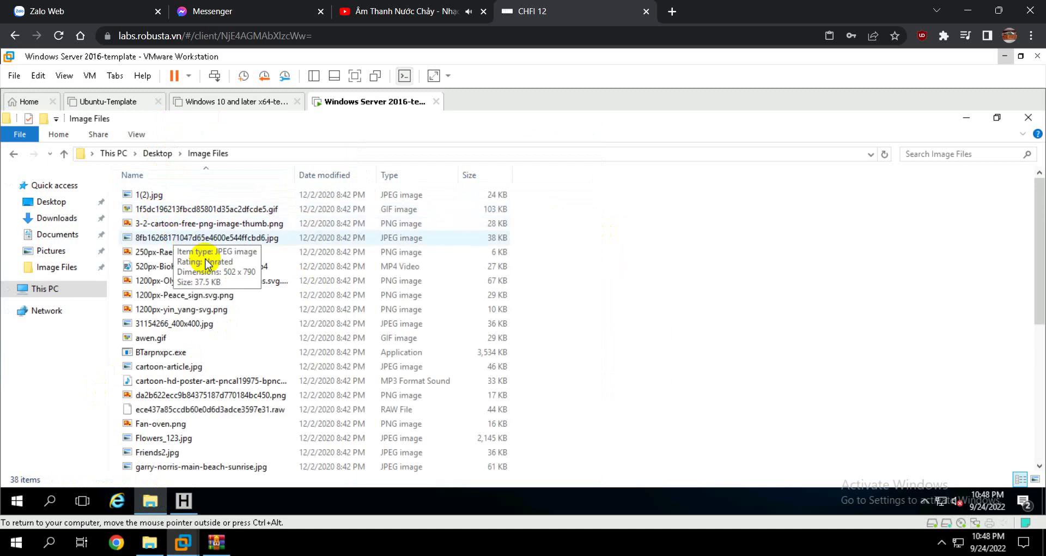
scroll(218, 378, down, 2)
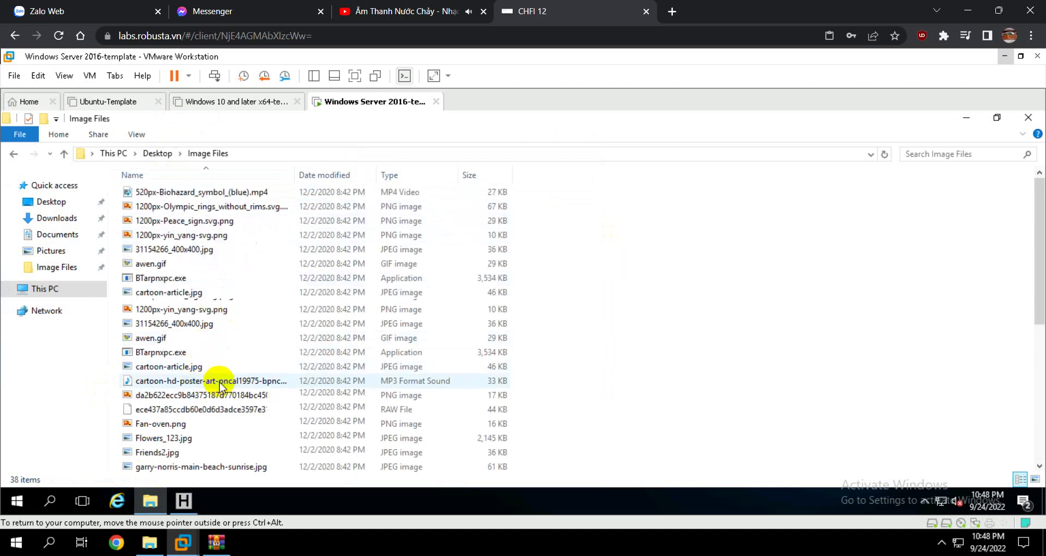
scroll(267, 419, down, 4)
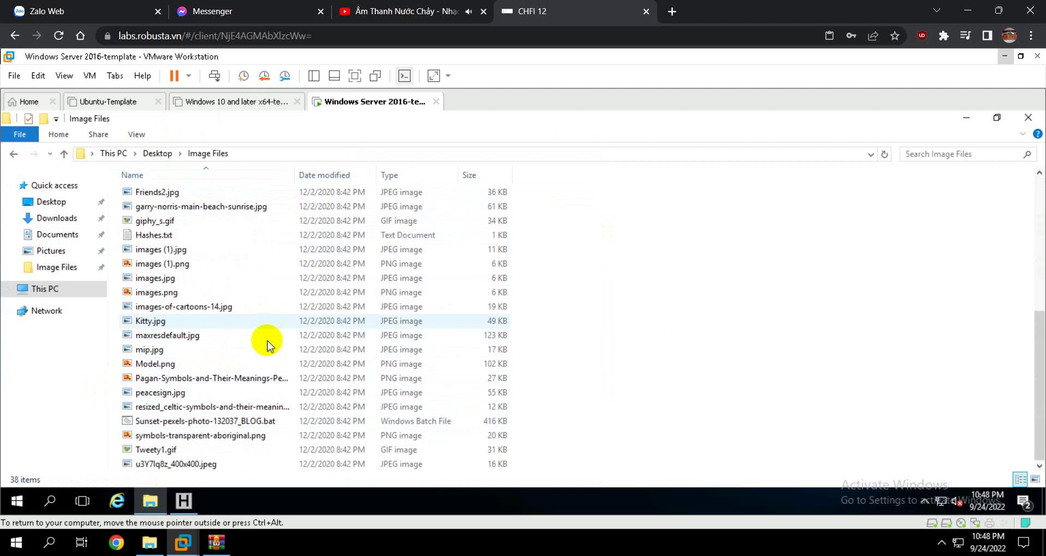
drag(294, 173, 404, 173)
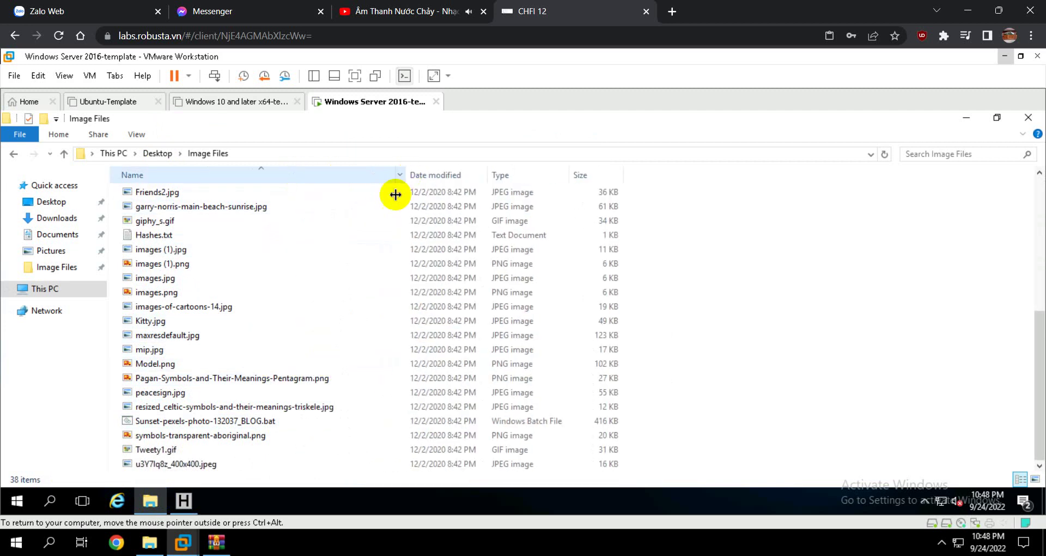
Examine the names and types of the files in the Image Files folder from start to end.
scroll(364, 276, up, 3)
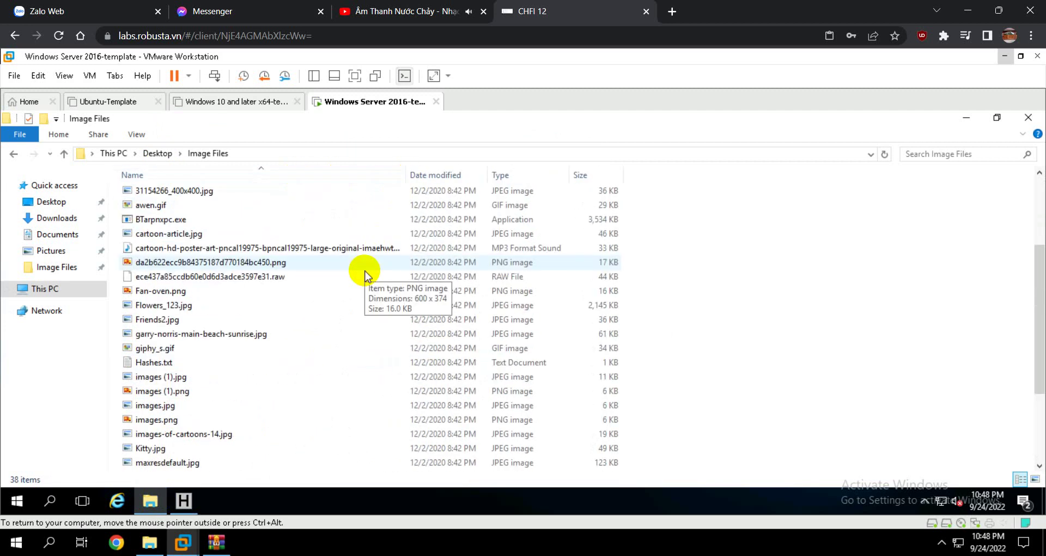
scroll(364, 275, up, 3)
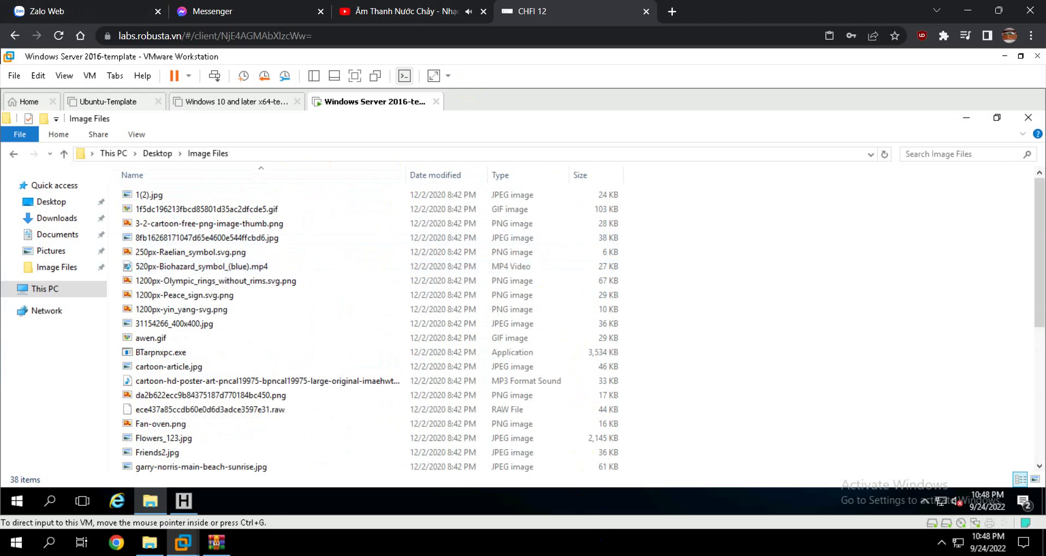
scroll(285, 357, down, 6)
scroll(248, 360, up, 4)
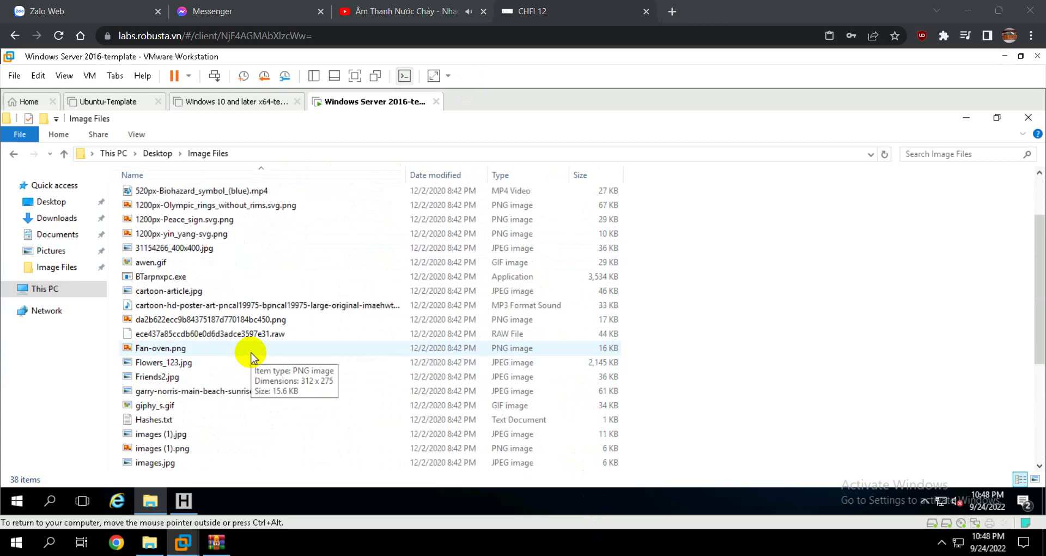
scroll(255, 345, down, 3)
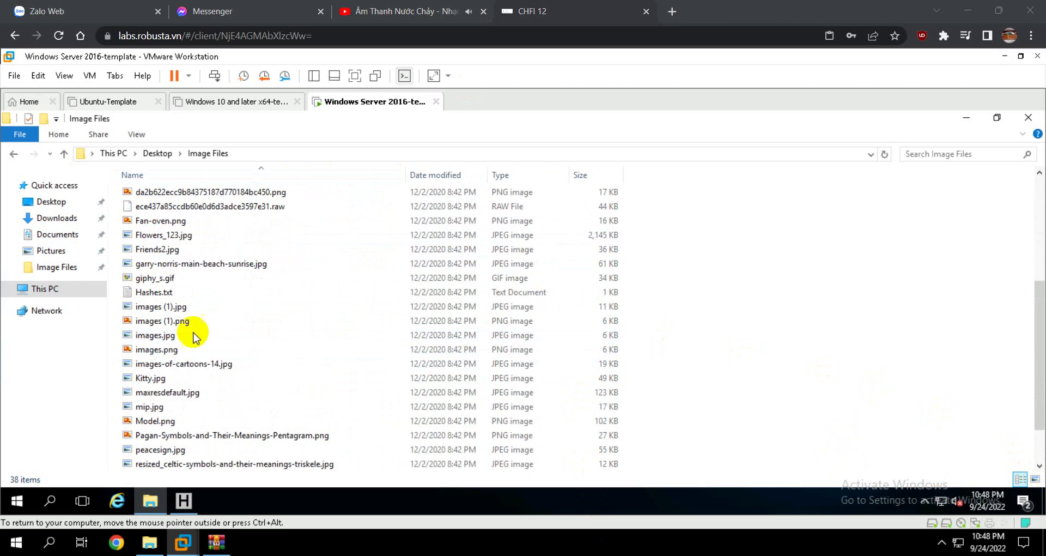
scroll(199, 325, down, 2)
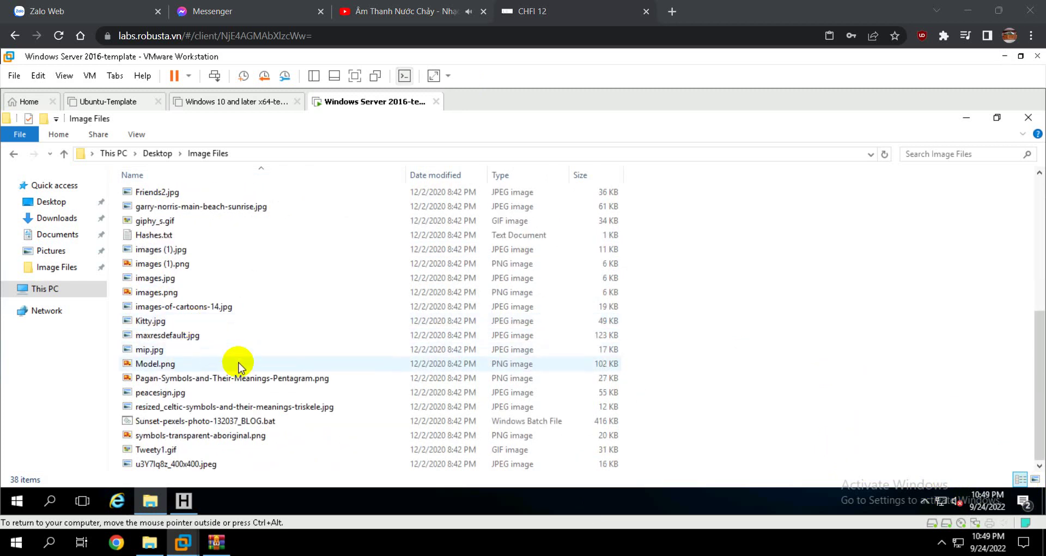
scroll(238, 366, up, 4)
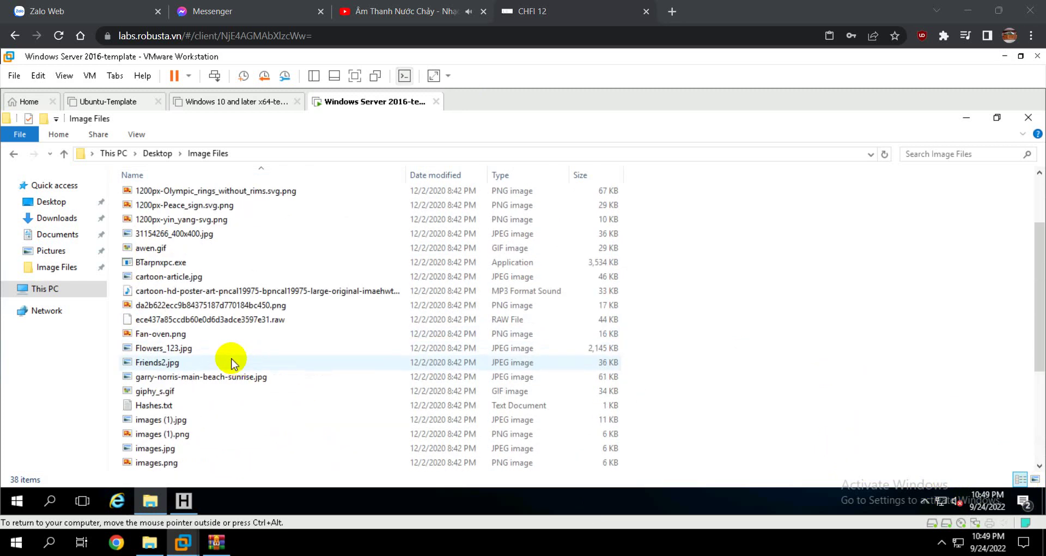
Switch to WinRAR, return to D:\chfi\slide-tools, and look through Evidence Files\Image Files inside Evidence Files.zip.
click(214, 544)
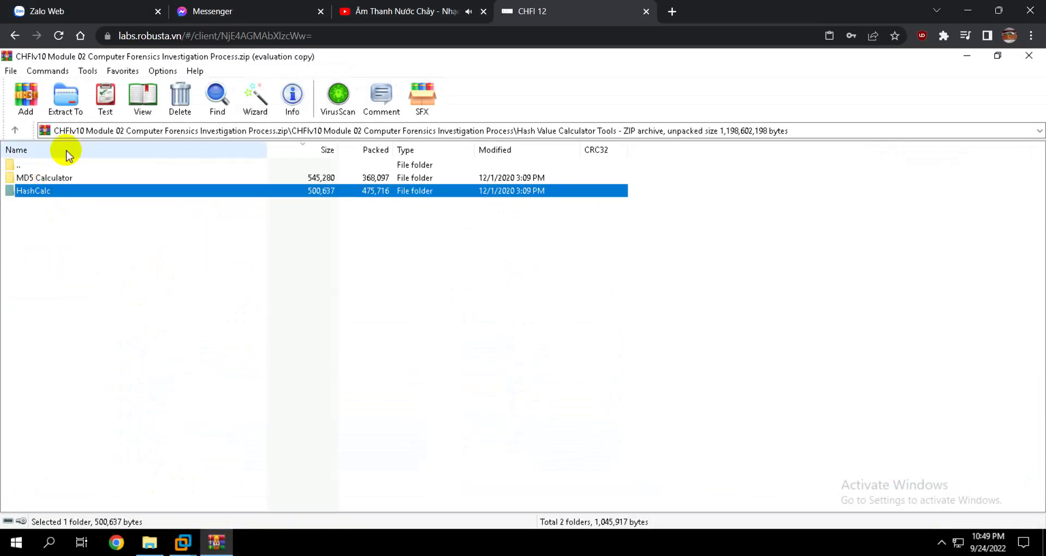
click(15, 130)
click(16, 131)
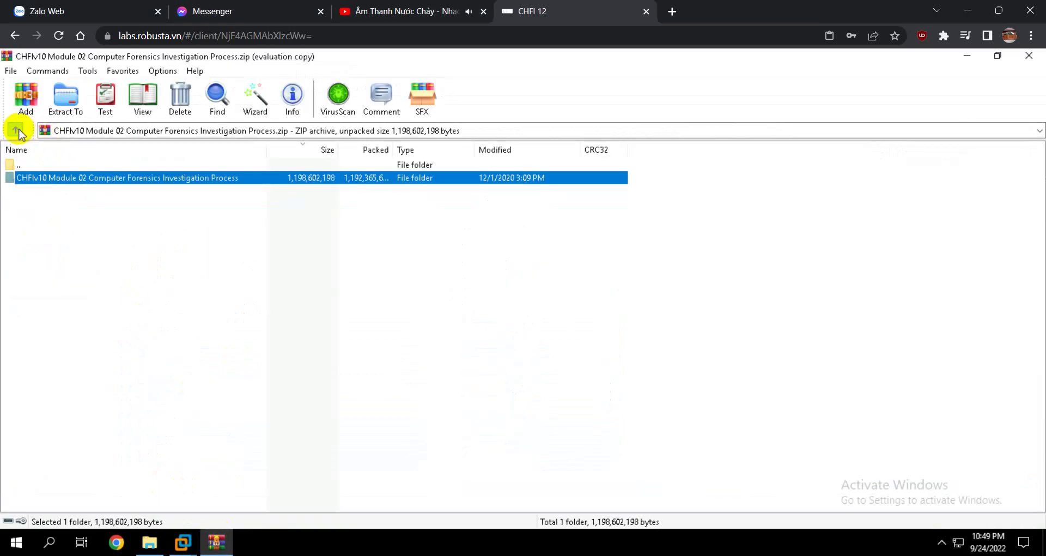
click(16, 131)
scroll(95, 454, down, 2)
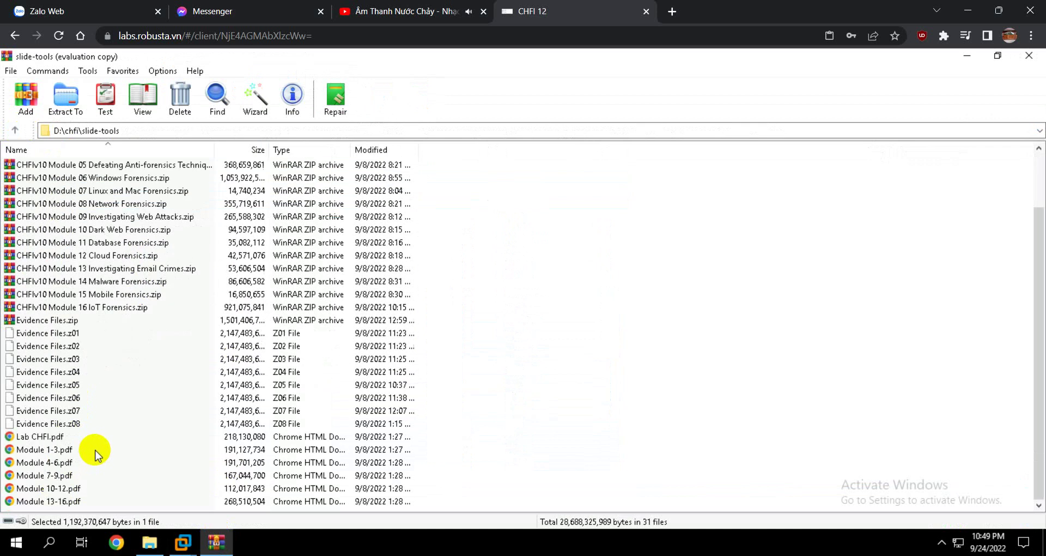
double_click(52, 321)
double_click(46, 178)
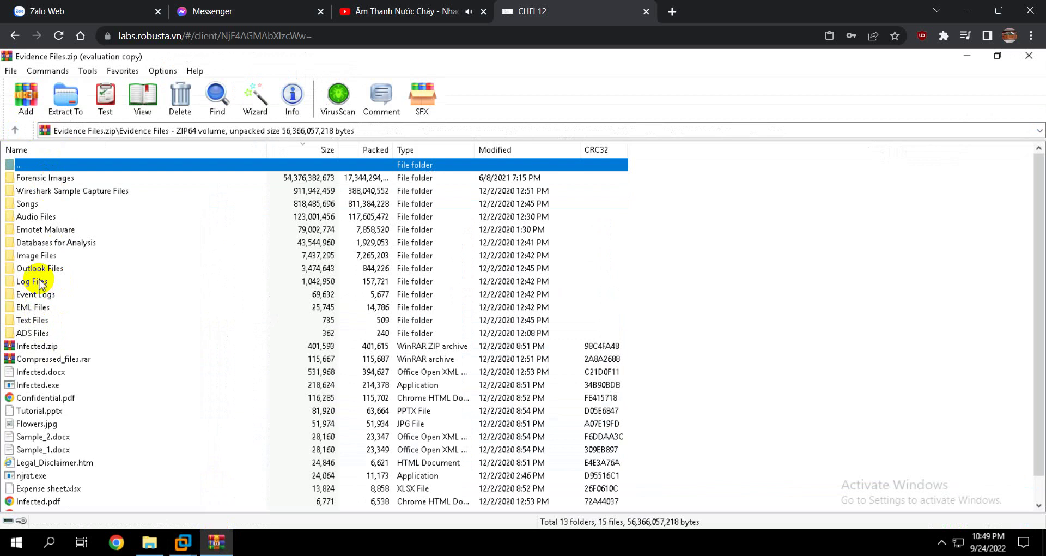
double_click(36, 256)
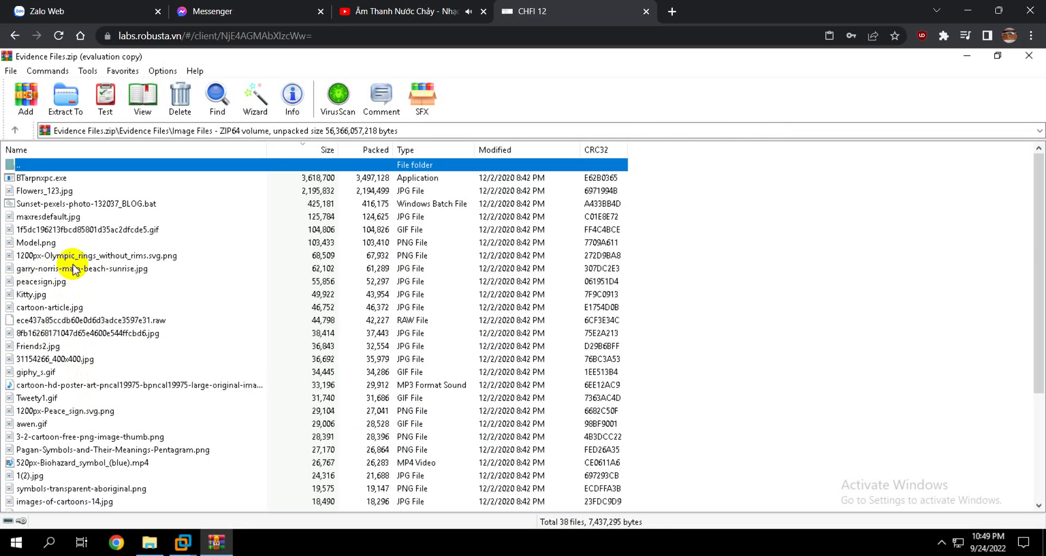
scroll(57, 356, down, 4)
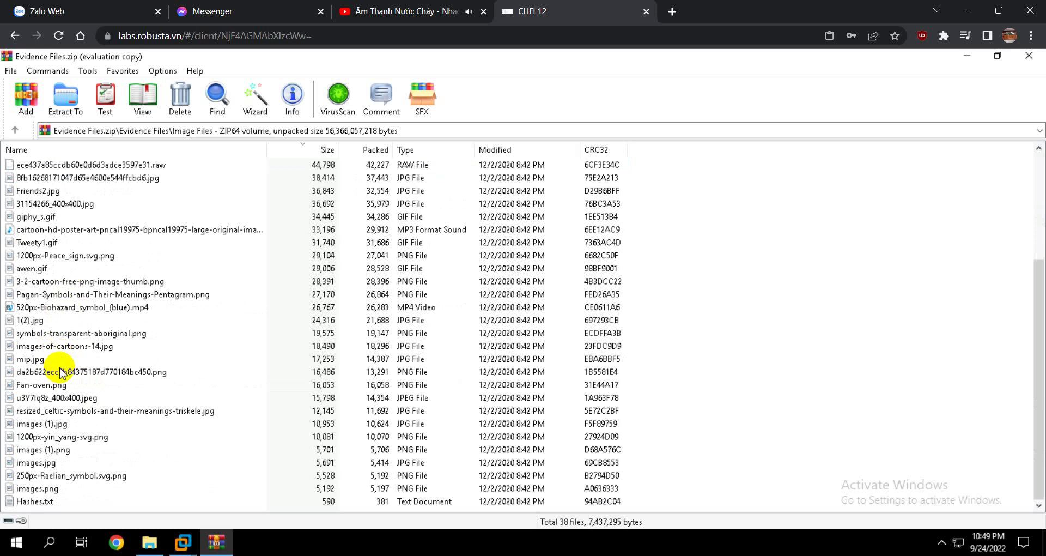
Sort the archive's Image Files listing by name and look through the files it contains.
click(151, 156)
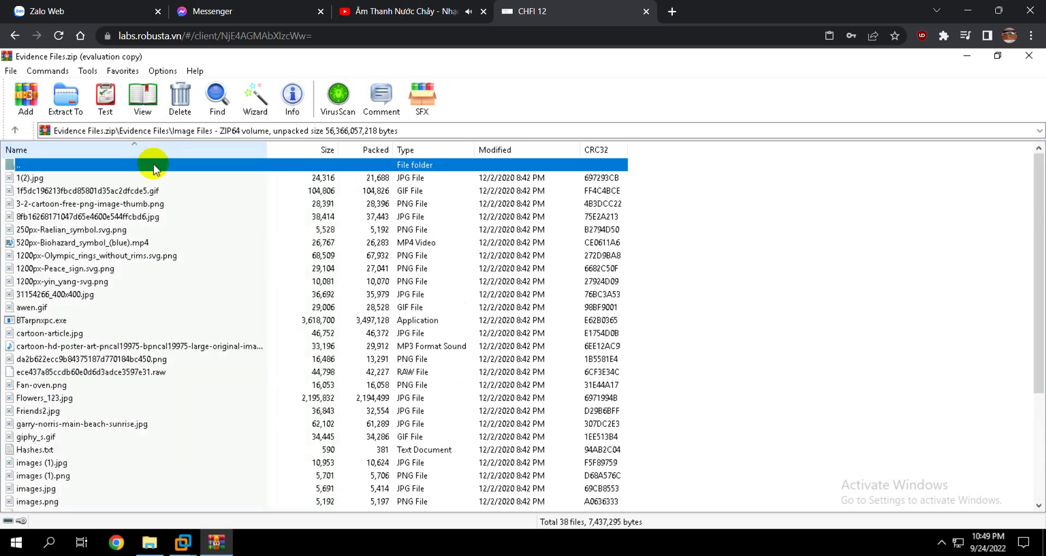
scroll(112, 297, down, 2)
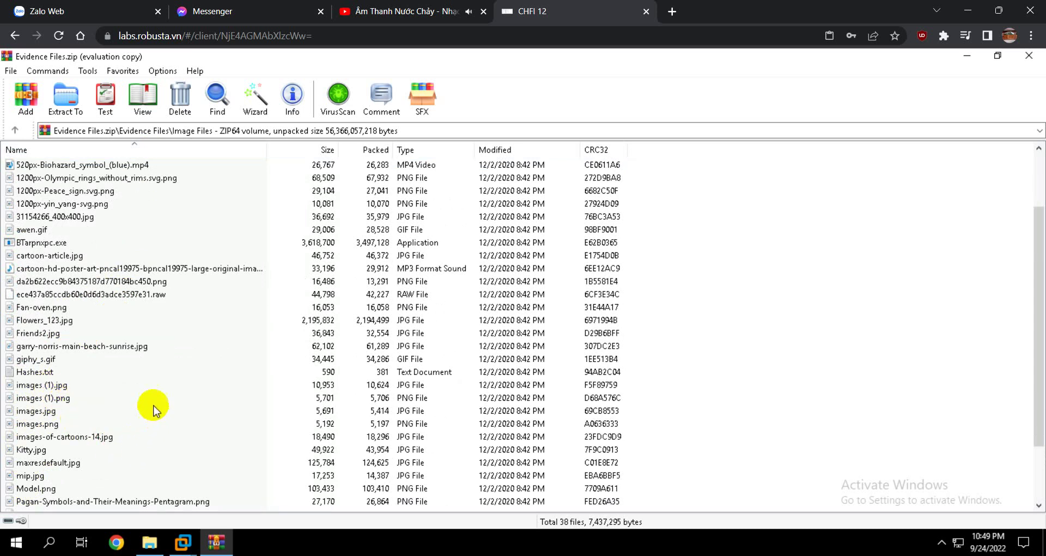
scroll(158, 403, up, 2)
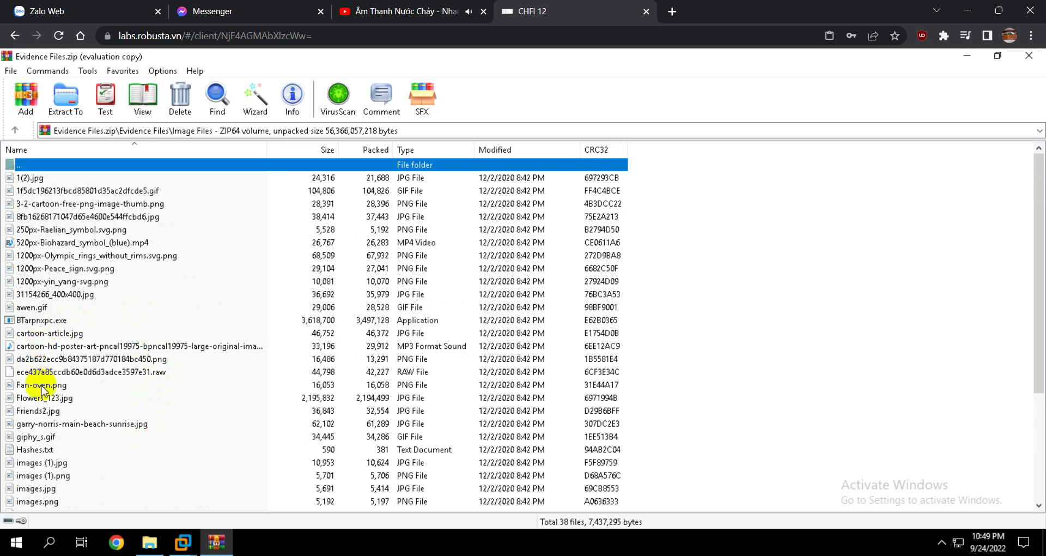
scroll(85, 379, down, 2)
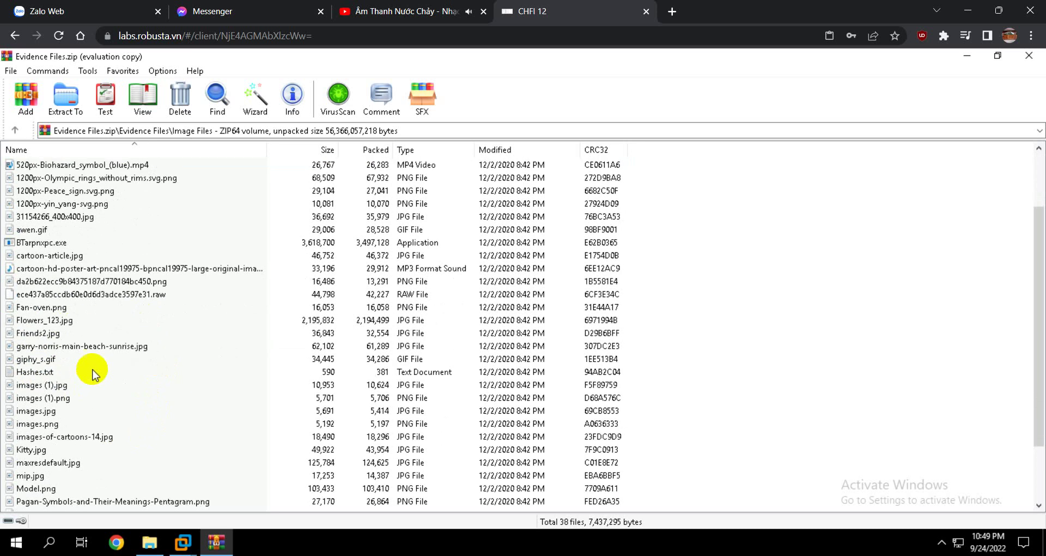
scroll(96, 372, down, 2)
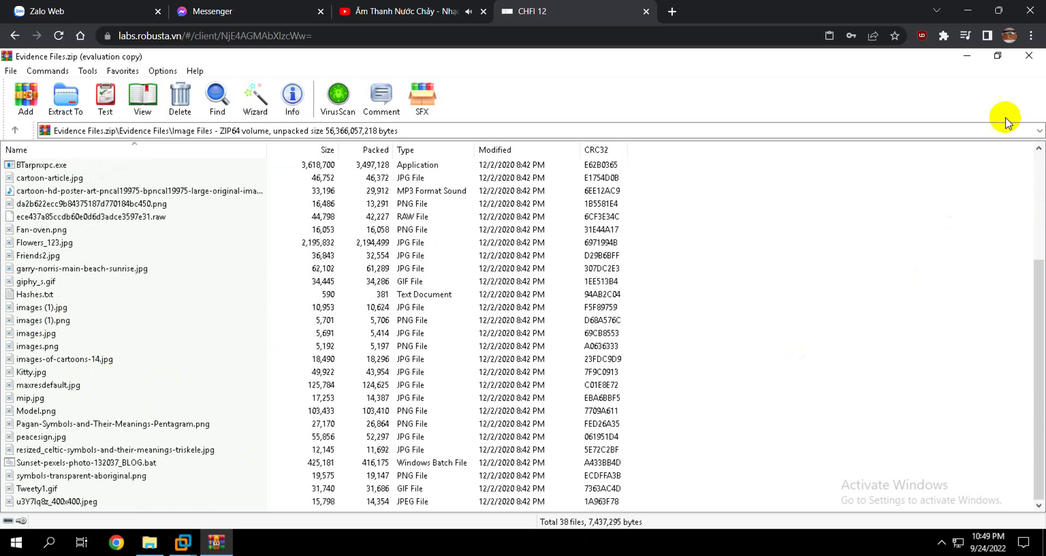
Return to the archive's Evidence Files folder and extract Infected.pdf to the Desktop.
key(BackSpace)
click(30, 439)
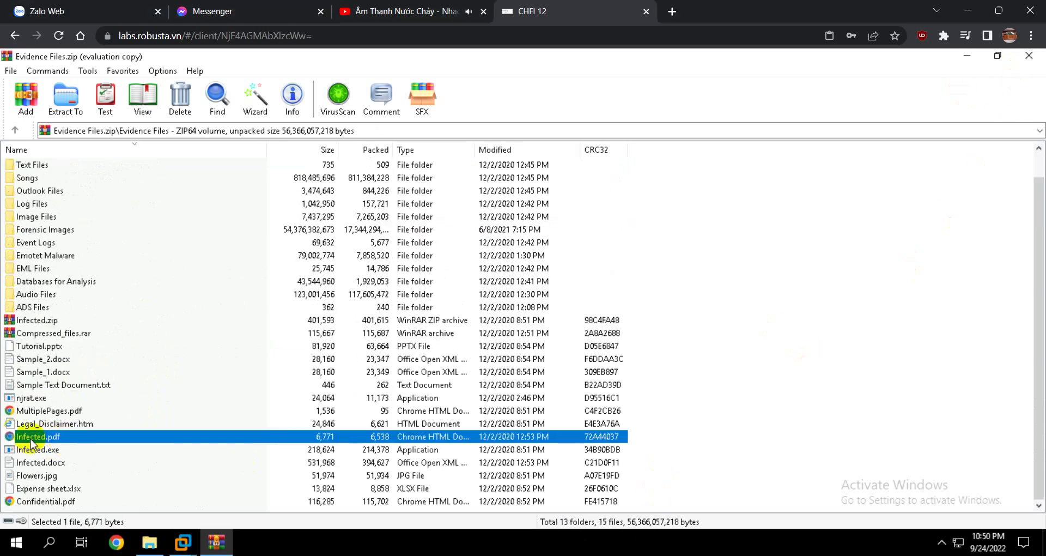
click(29, 408)
click(36, 435)
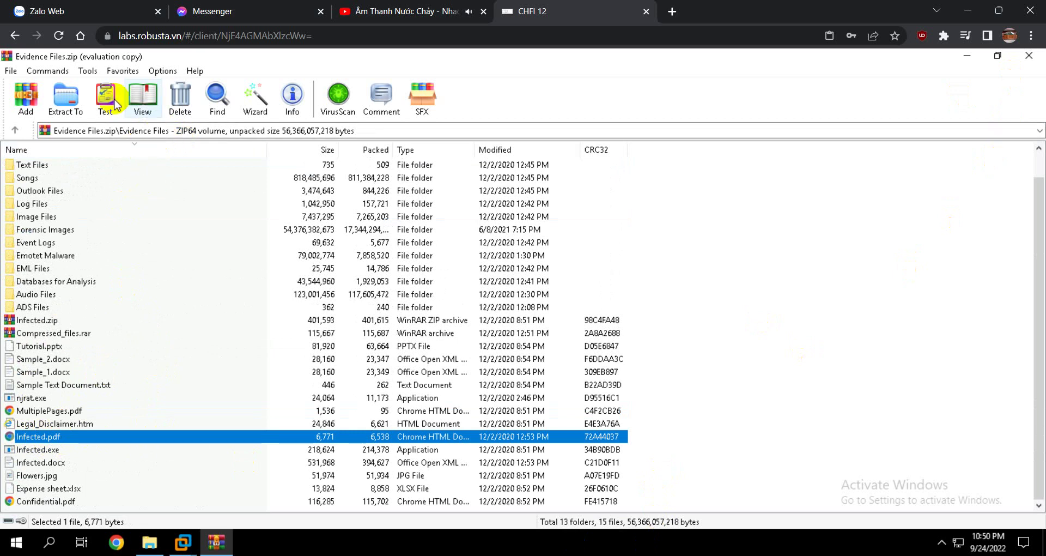
click(66, 98)
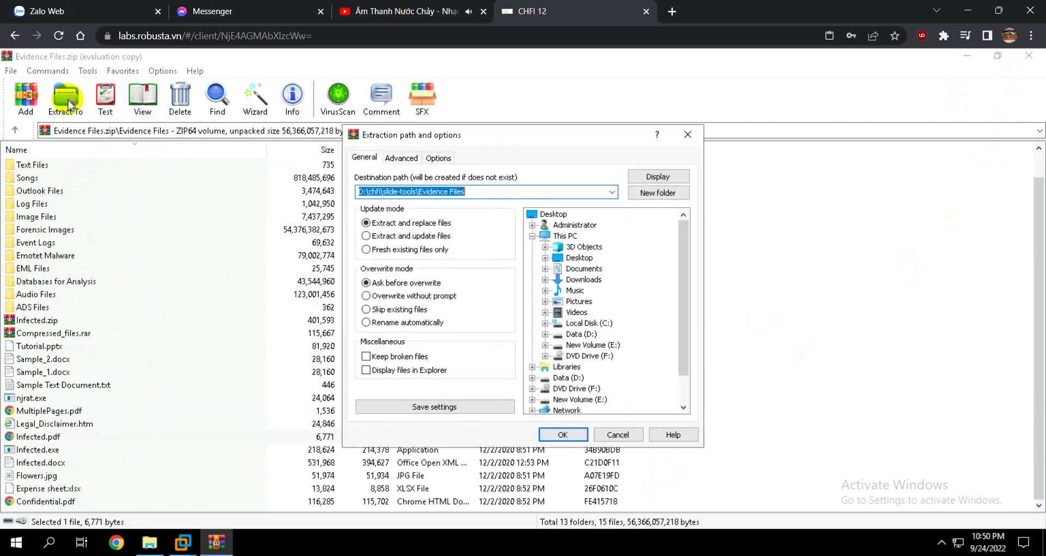
click(577, 257)
click(566, 433)
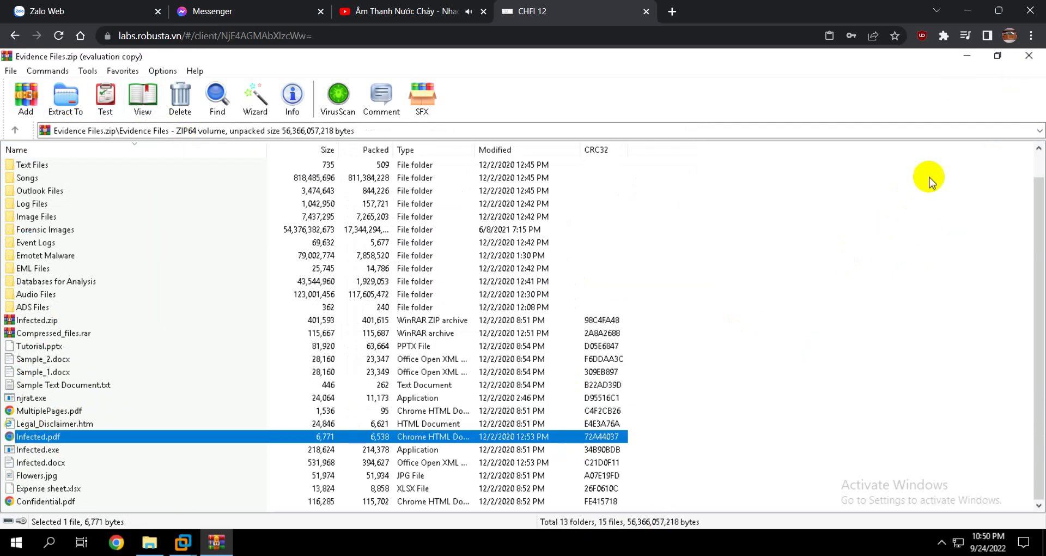
Minimize WinRAR and VMware Workstation, and permanently delete the HashCalc and Image Files folders from the host desktop.
click(973, 64)
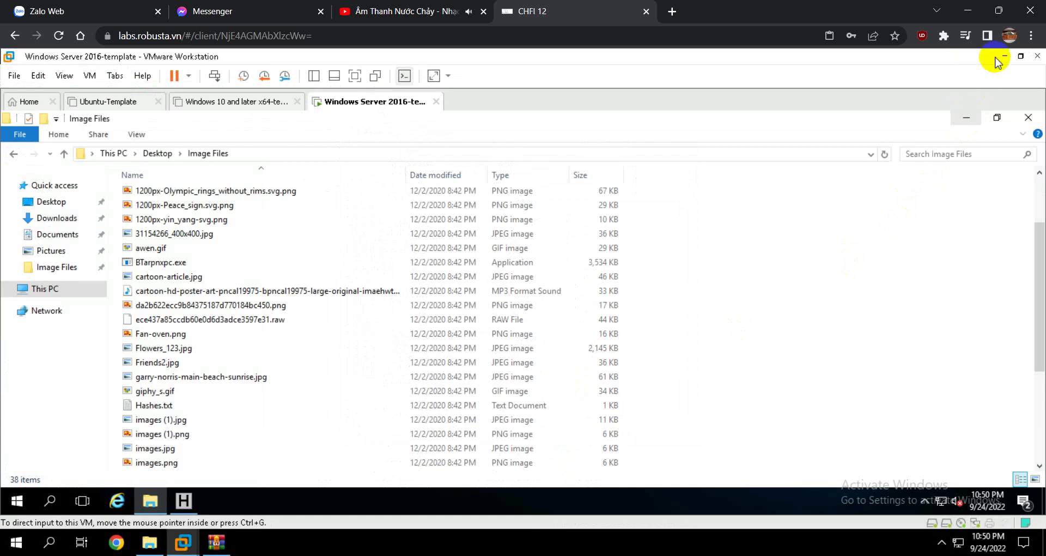
click(1002, 57)
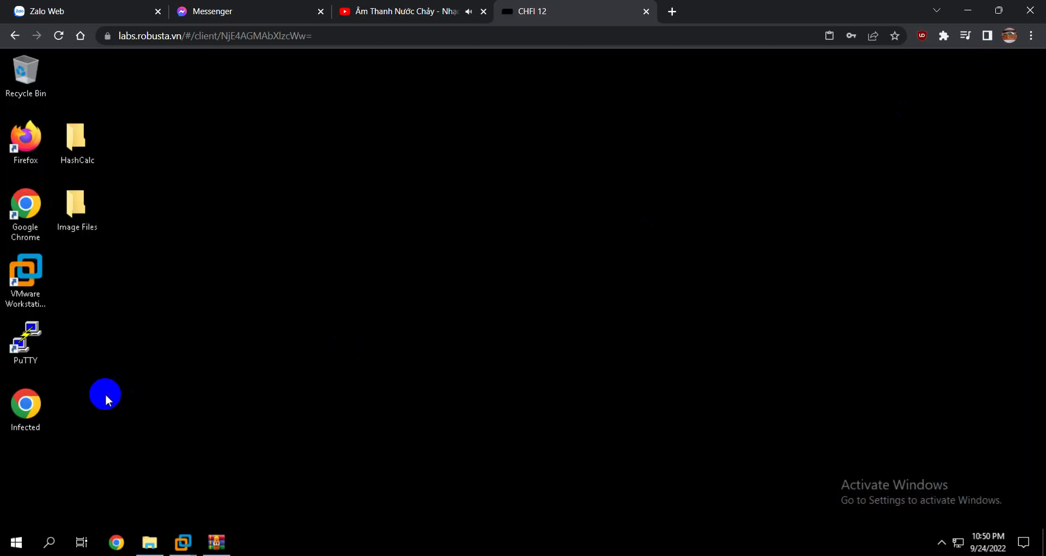
drag(109, 281, 53, 120)
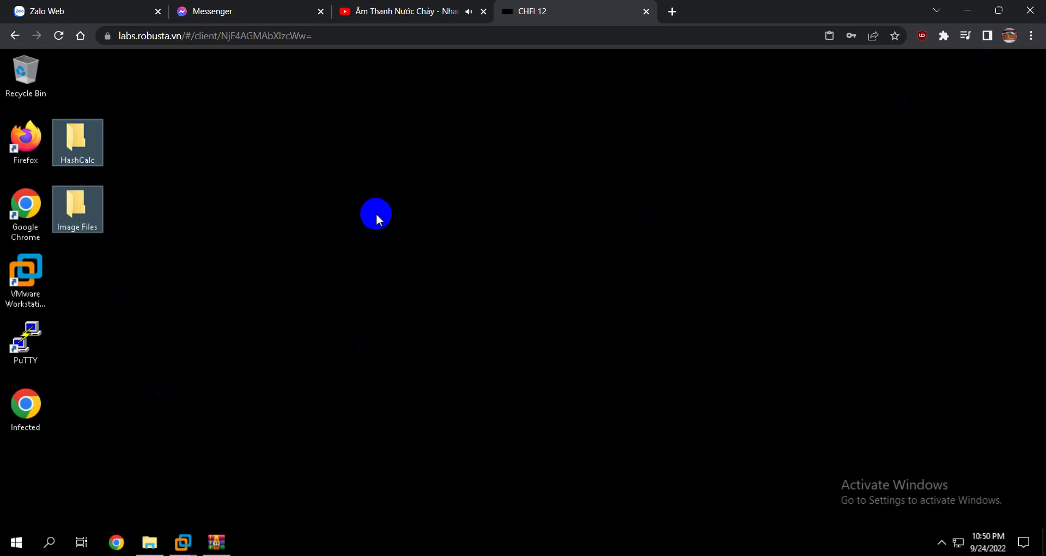
key(shift+Delete)
key(Return)
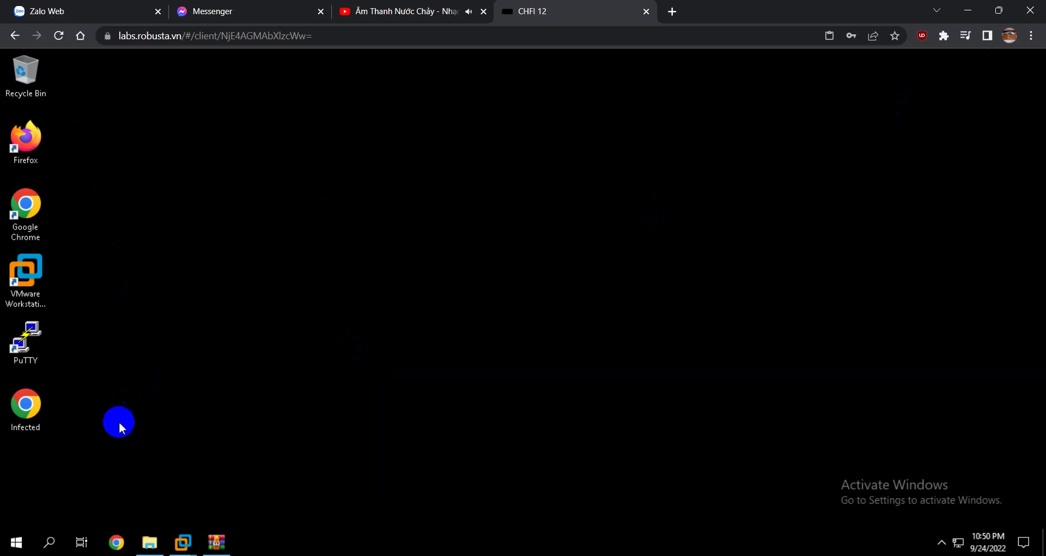
Copy the Infected file from the host desktop and paste it into the Windows Server 2016 VM's Image Files folder.
click(34, 400)
right_click(33, 400)
click(63, 311)
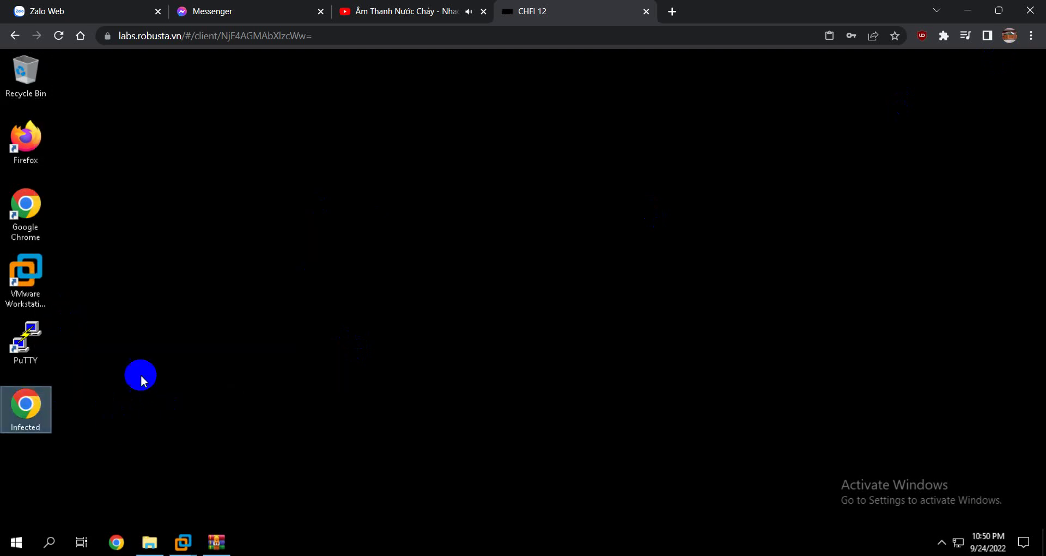
mouse_move(183, 542)
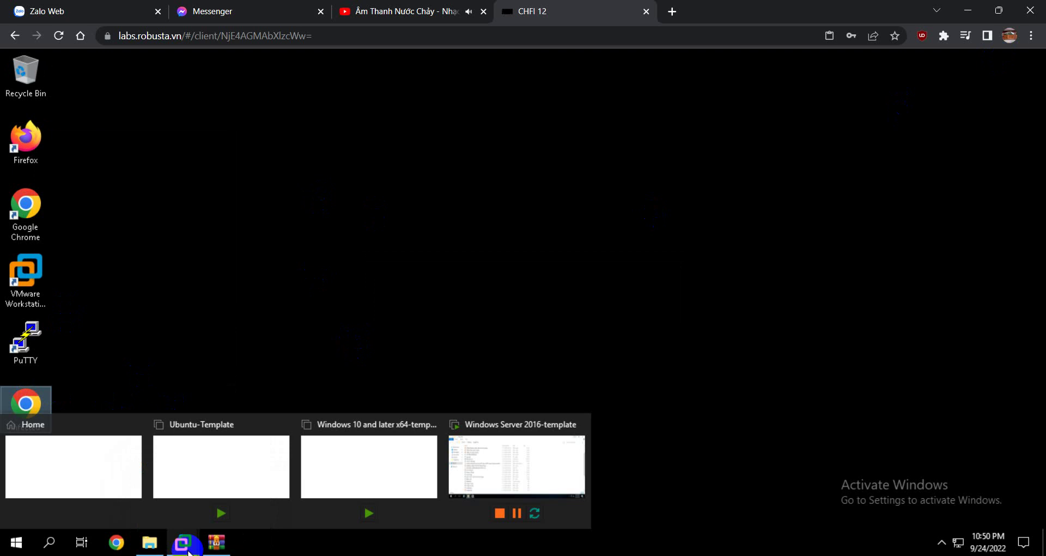
click(497, 475)
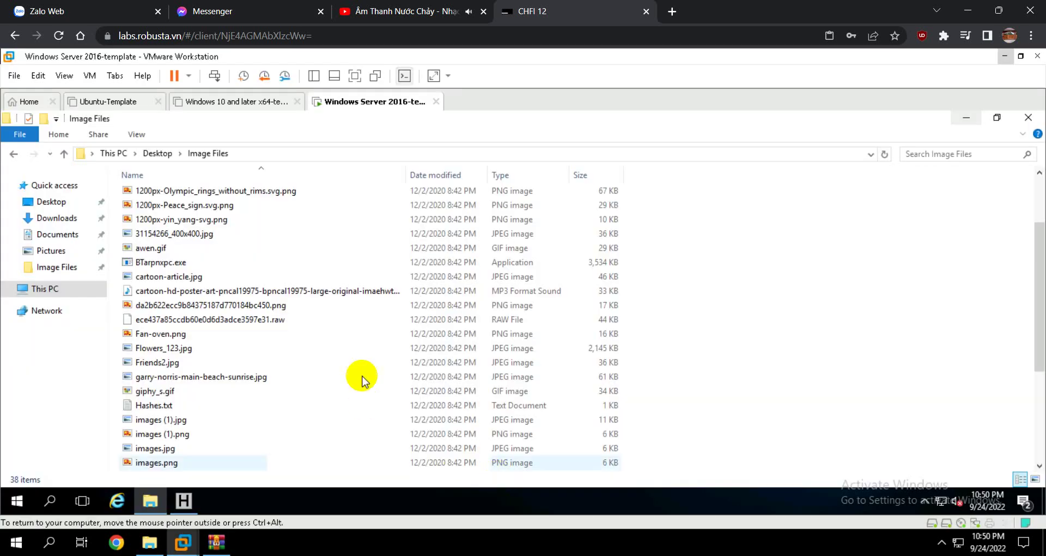
right_click(367, 351)
click(397, 253)
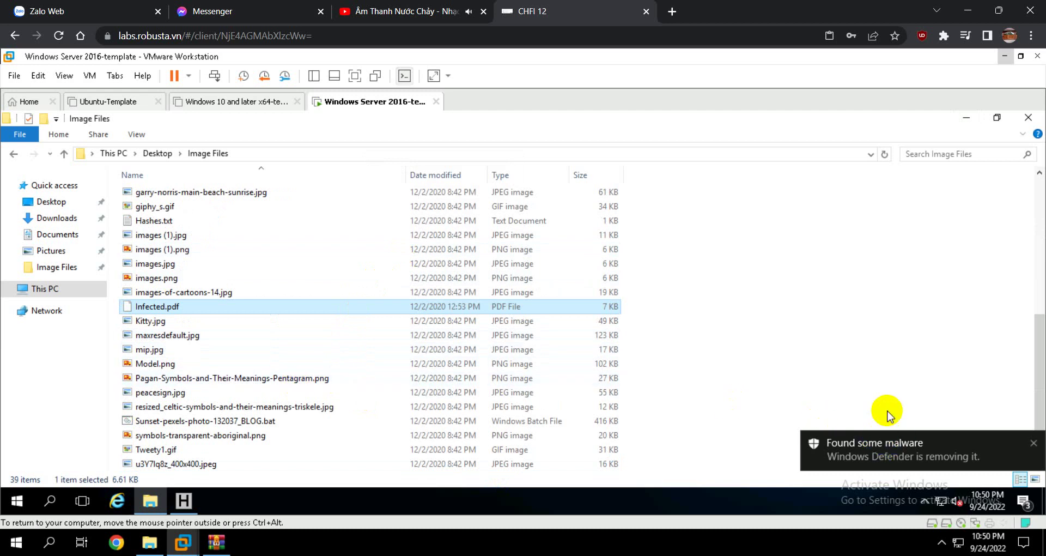
Switch to HashCalc and try to load Infected.pdf from the Image Files folder as the file data.
click(181, 500)
click(592, 169)
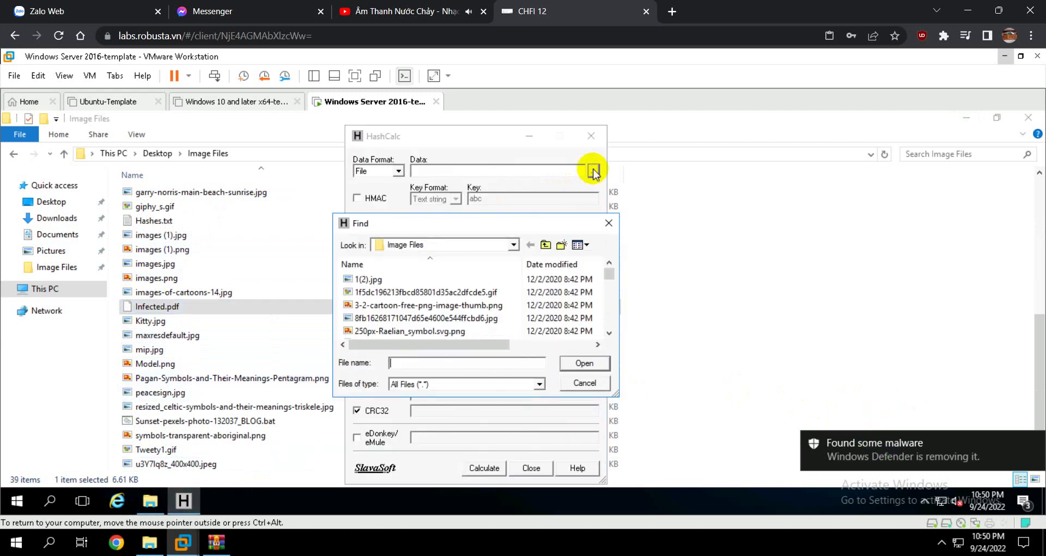
scroll(479, 275, down, 5)
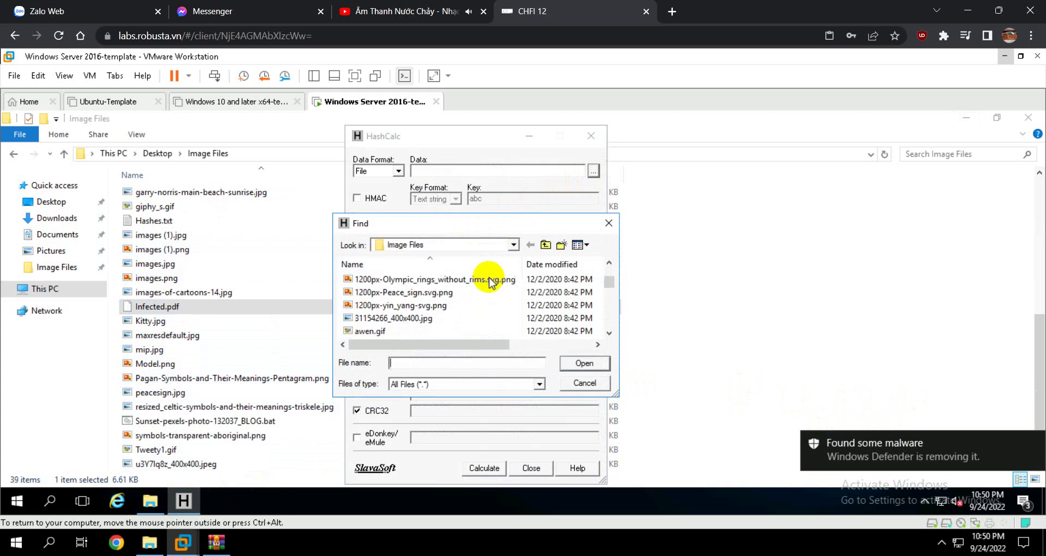
scroll(469, 278, up, 5)
scroll(461, 281, down, 8)
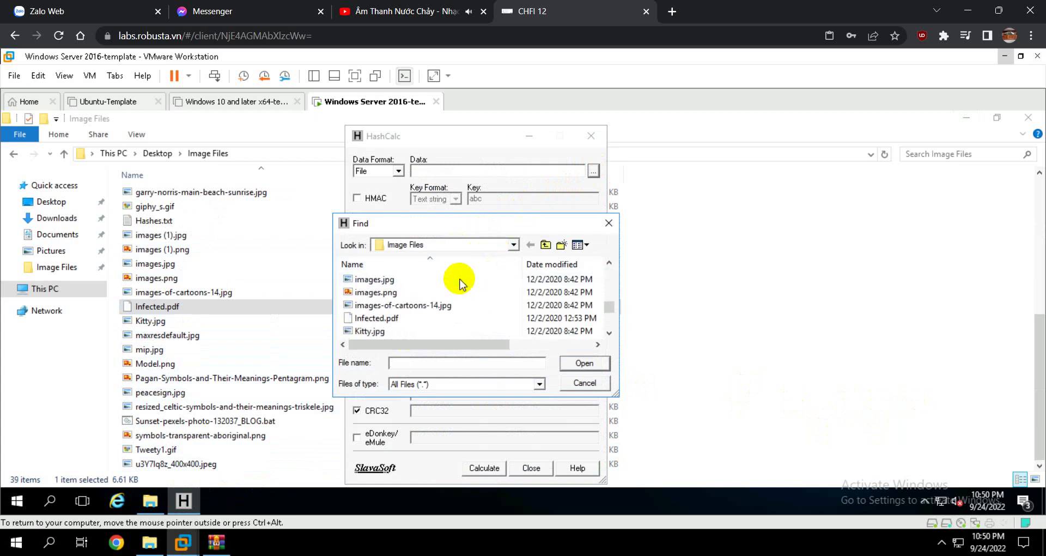
click(408, 320)
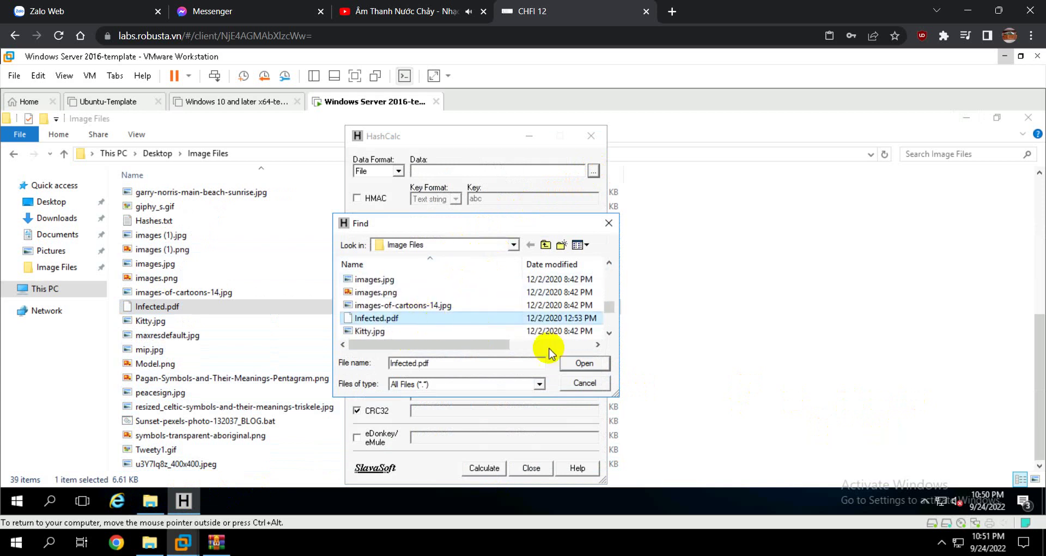
click(583, 369)
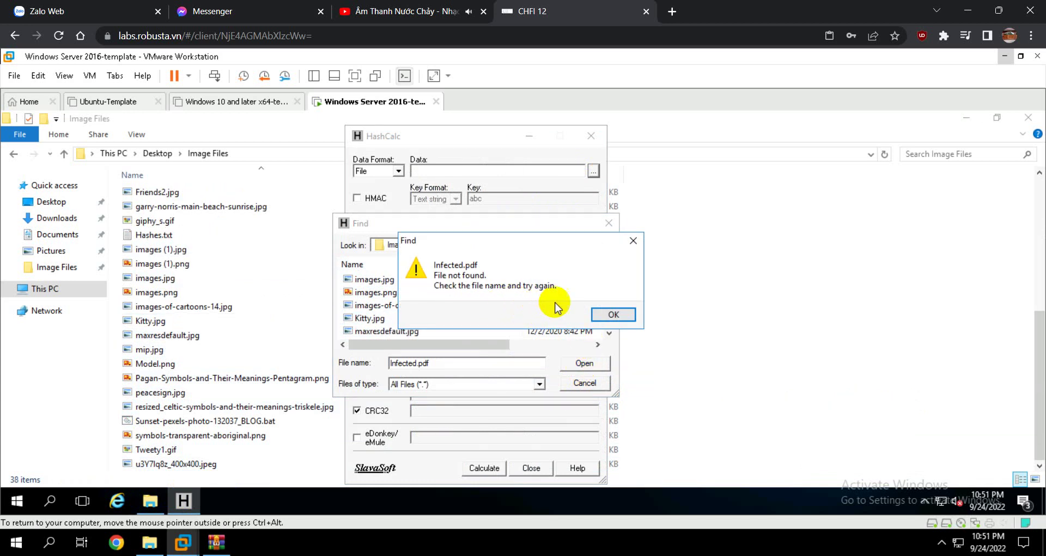
click(611, 313)
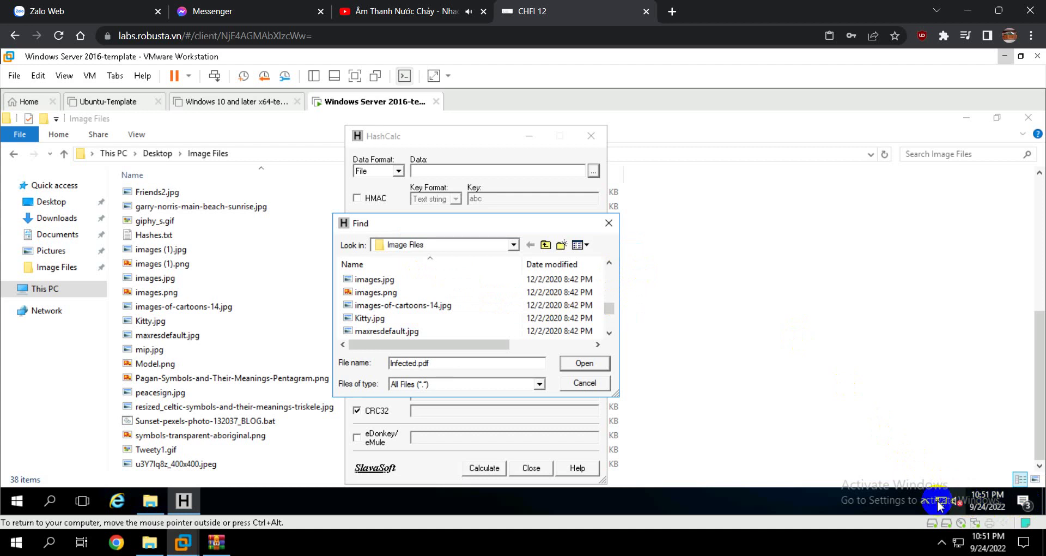
Open Windows Defender from the malware notification, dismiss the What's new dialog, and open the Defender settings.
click(1023, 502)
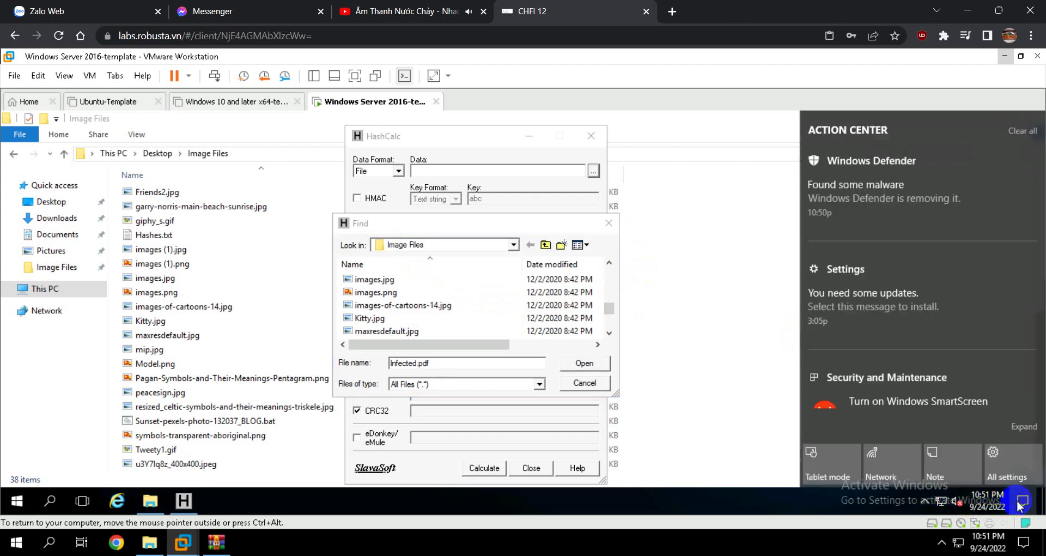
click(902, 221)
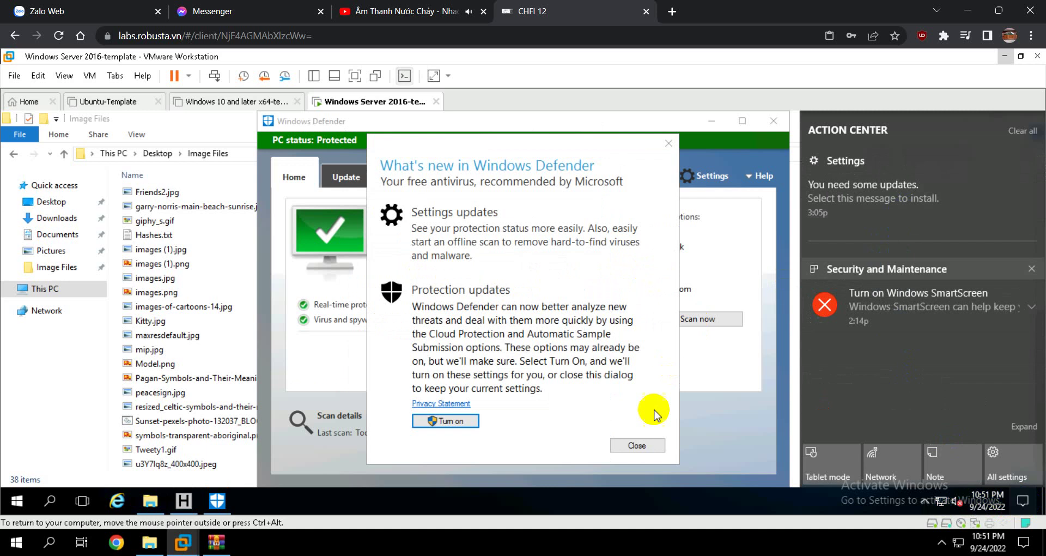
click(621, 446)
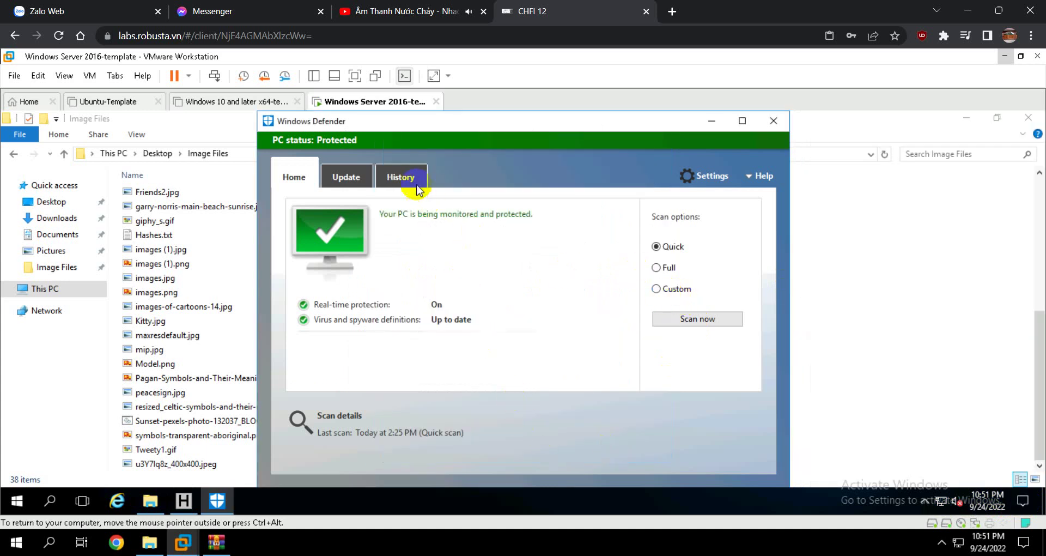
click(403, 181)
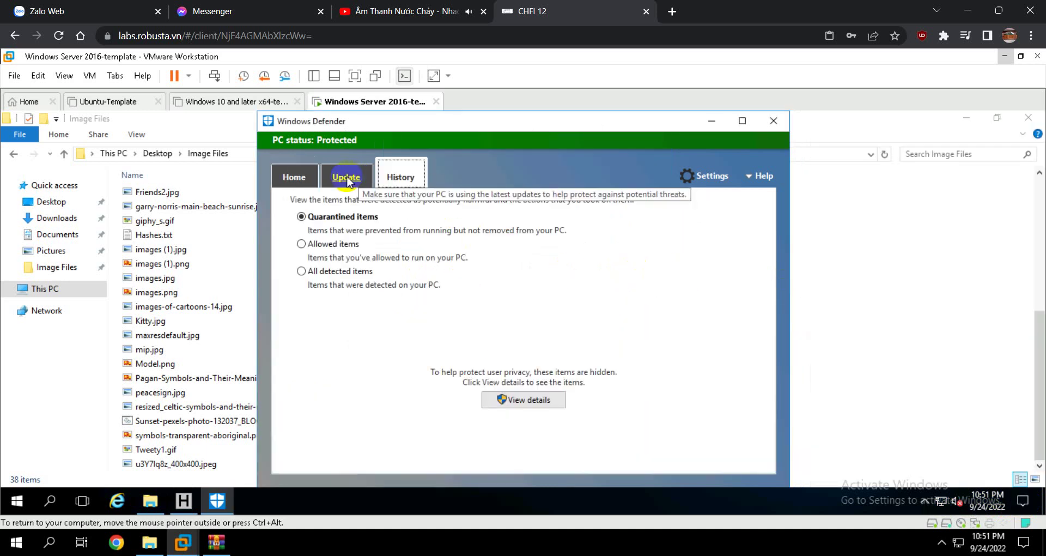
click(699, 181)
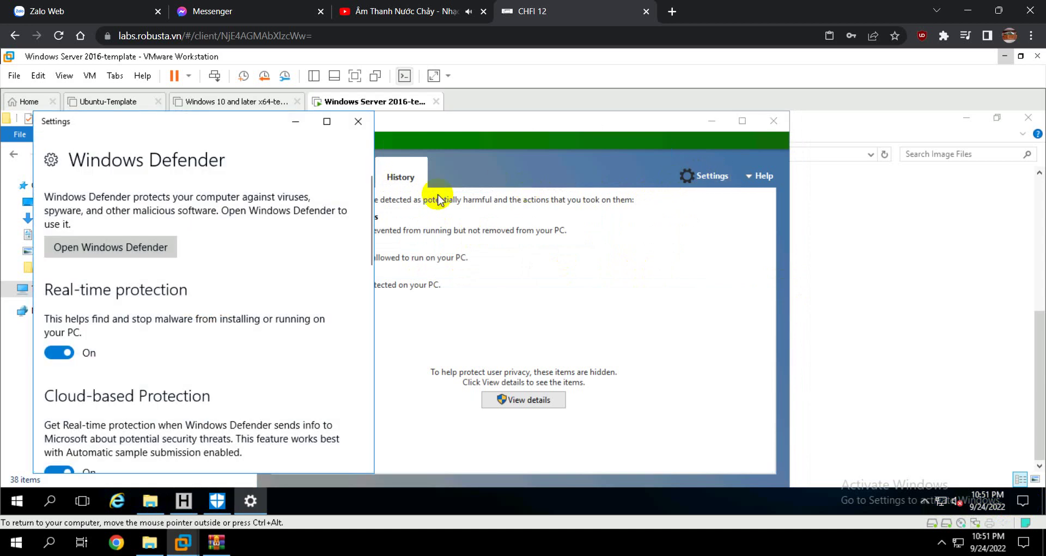
Turn off Real-time protection, Cloud-based Protection and Automatic sample submission in the Windows Defender settings.
click(76, 354)
scroll(112, 345, down, 5)
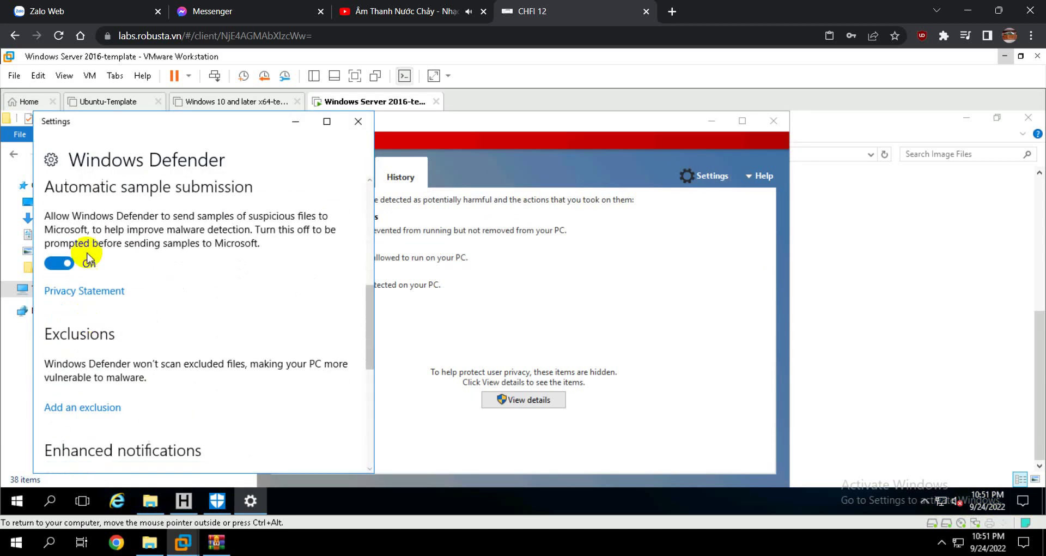
scroll(90, 281, up, 3)
click(64, 382)
scroll(109, 365, down, 4)
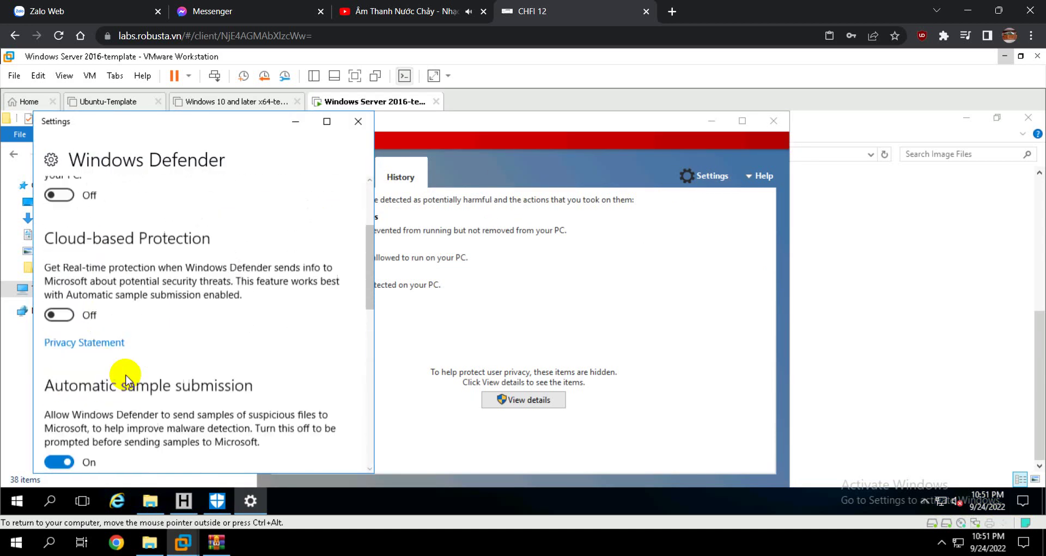
click(87, 351)
scroll(109, 349, down, 6)
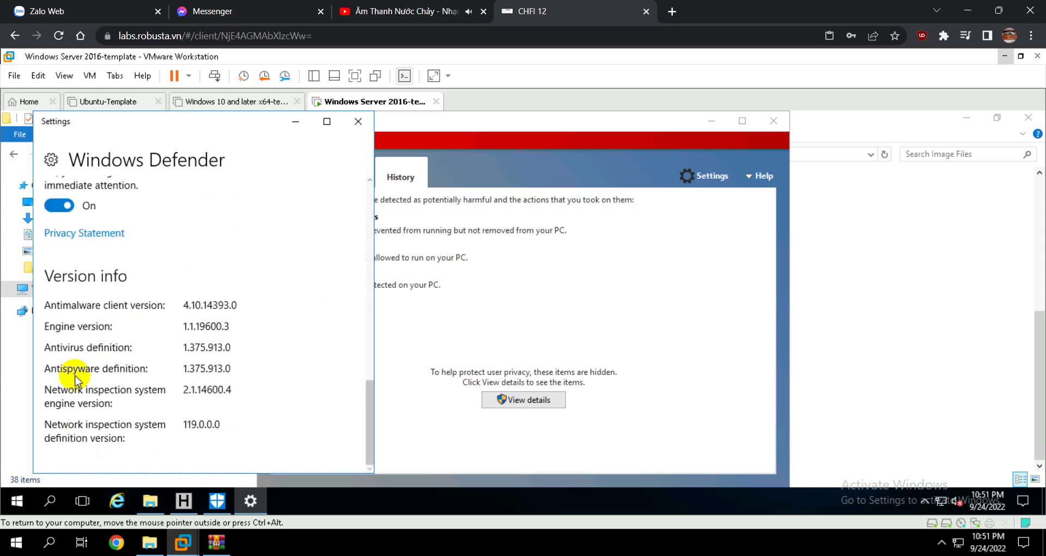
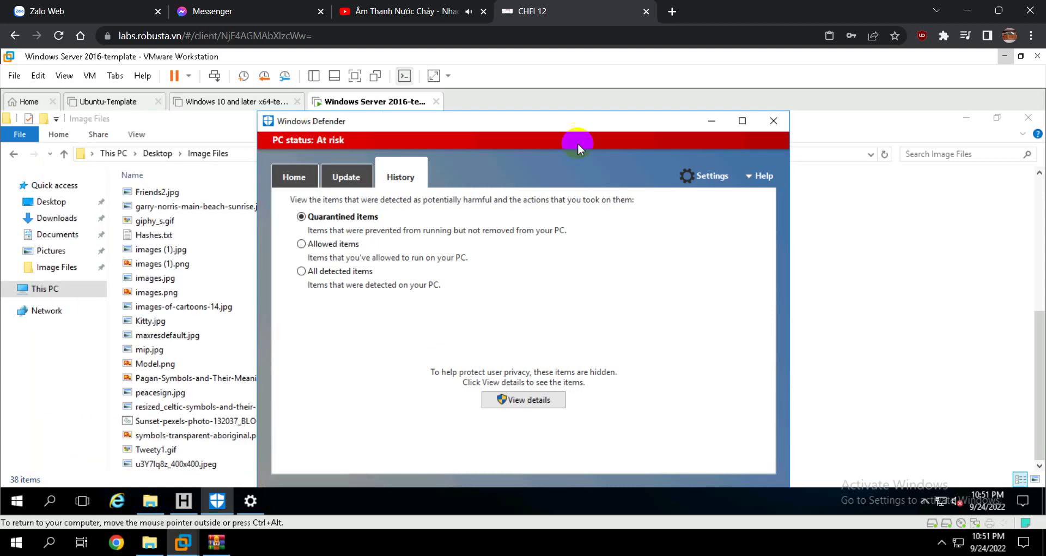
Minimize Windows Defender, cancel HashCalc's file selection, and return to the host desktop.
click(710, 124)
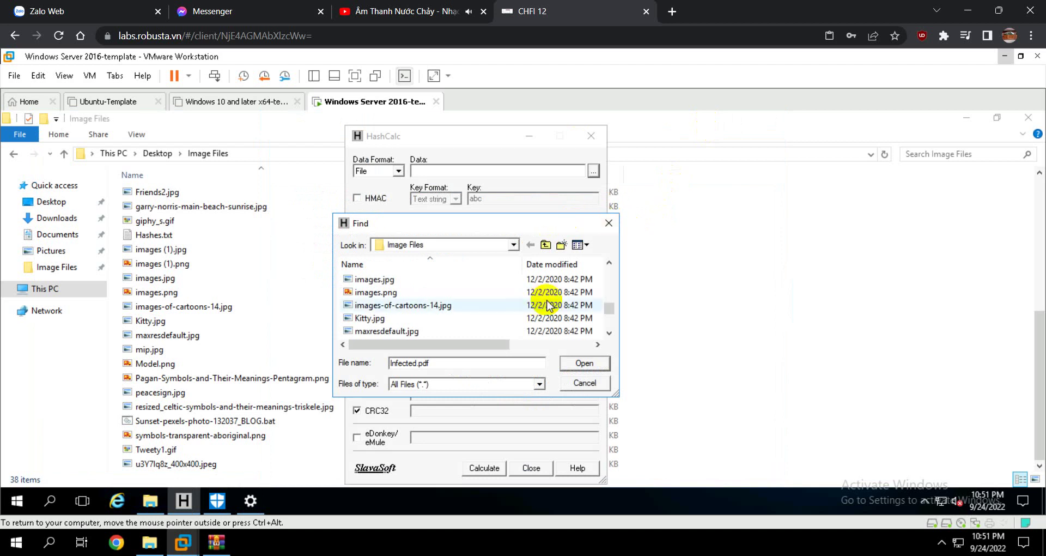
click(609, 223)
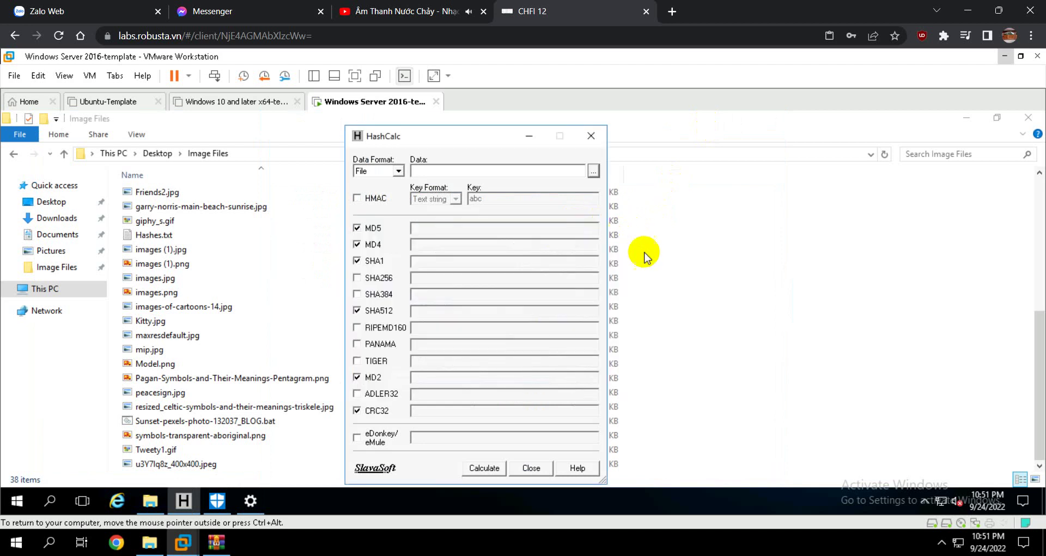
click(1005, 57)
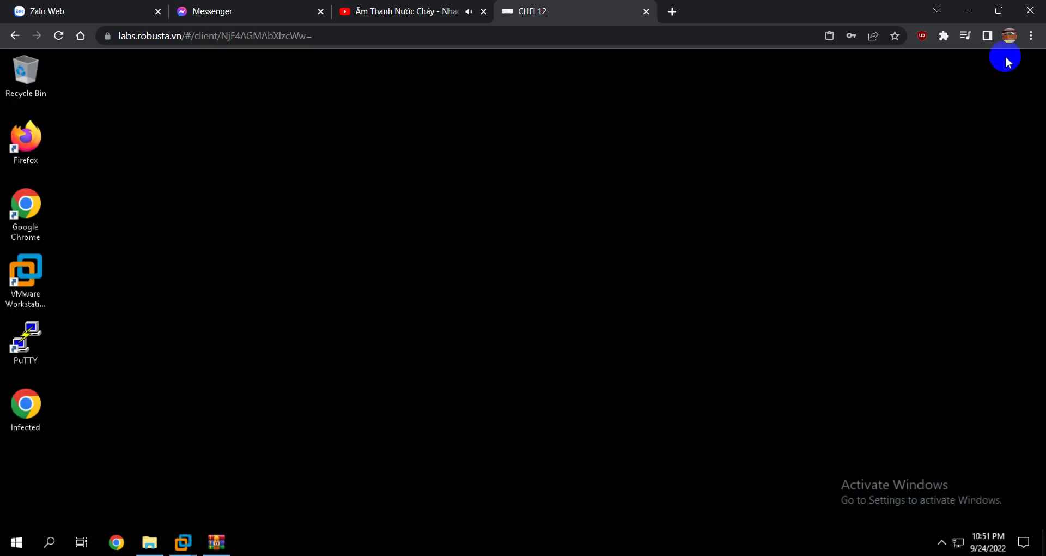
Copy Infected.pdf from the host desktop and paste it into the Image Files folder on the Windows Server 2016 virtual machine.
right_click(38, 418)
click(77, 316)
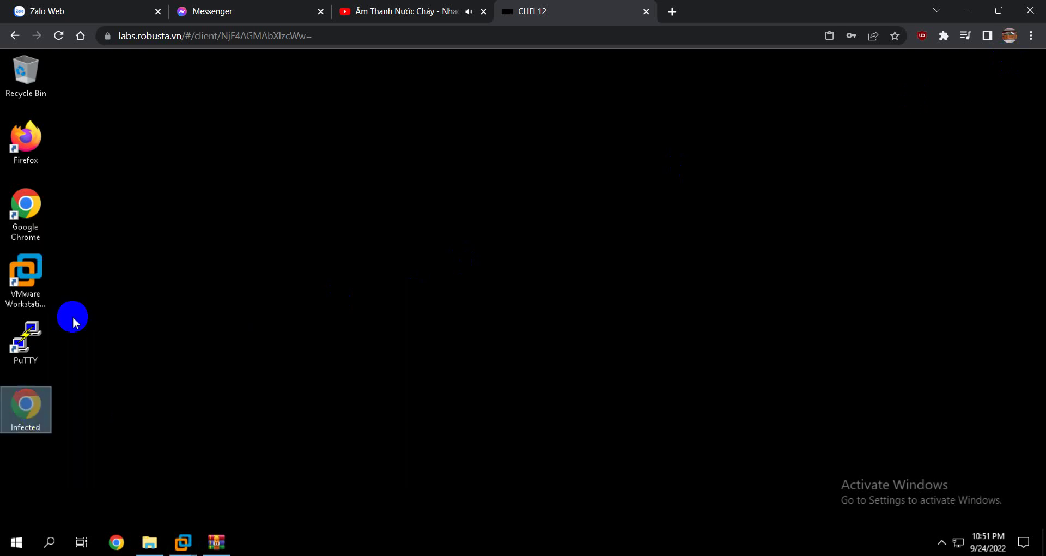
right_click(46, 421)
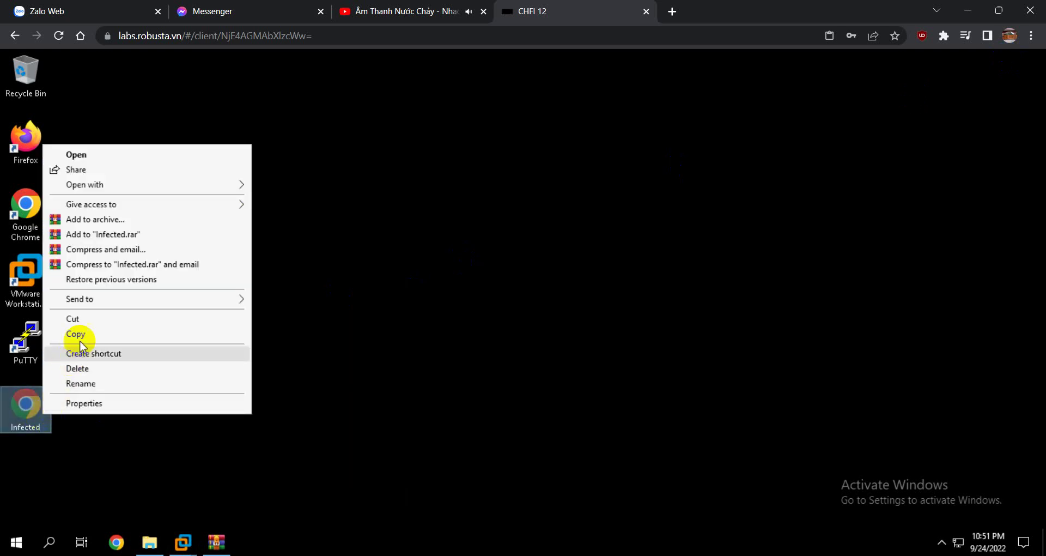
click(81, 334)
click(184, 542)
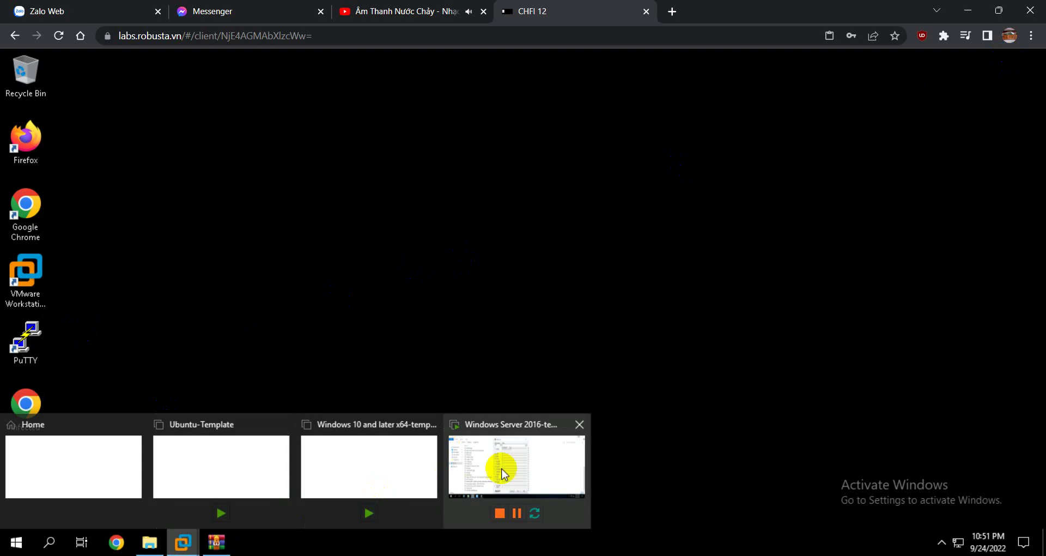
click(512, 468)
right_click(739, 281)
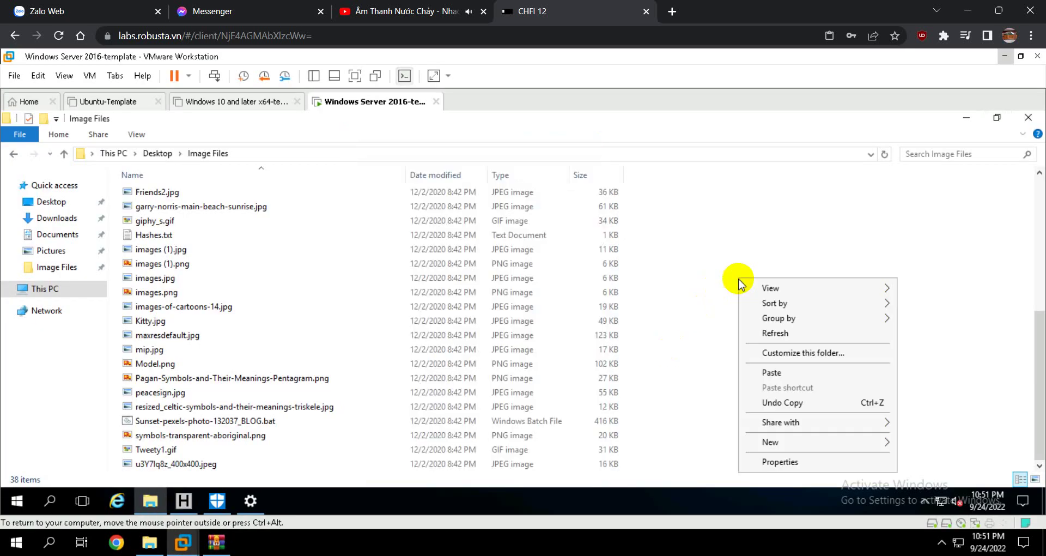
click(768, 372)
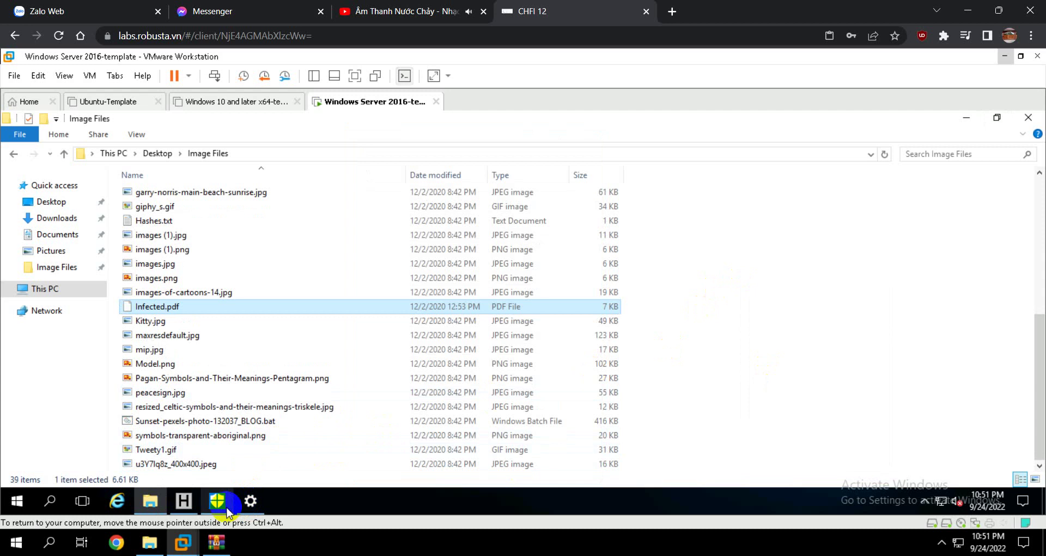
Load Infected.pdf from the Image Files folder into HashCalc, calculate its hashes, and select the MD5 value.
click(184, 500)
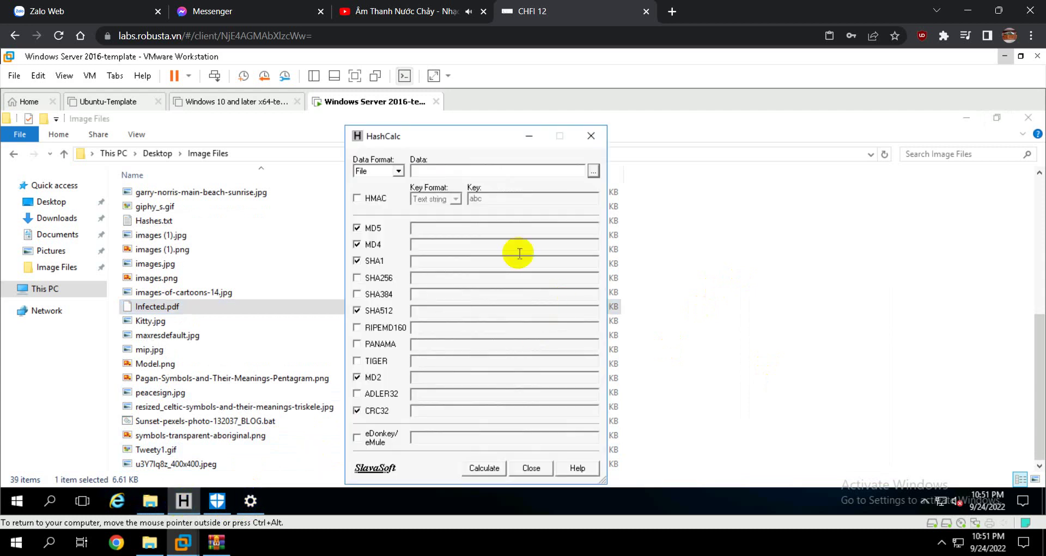
drag(153, 305, 481, 176)
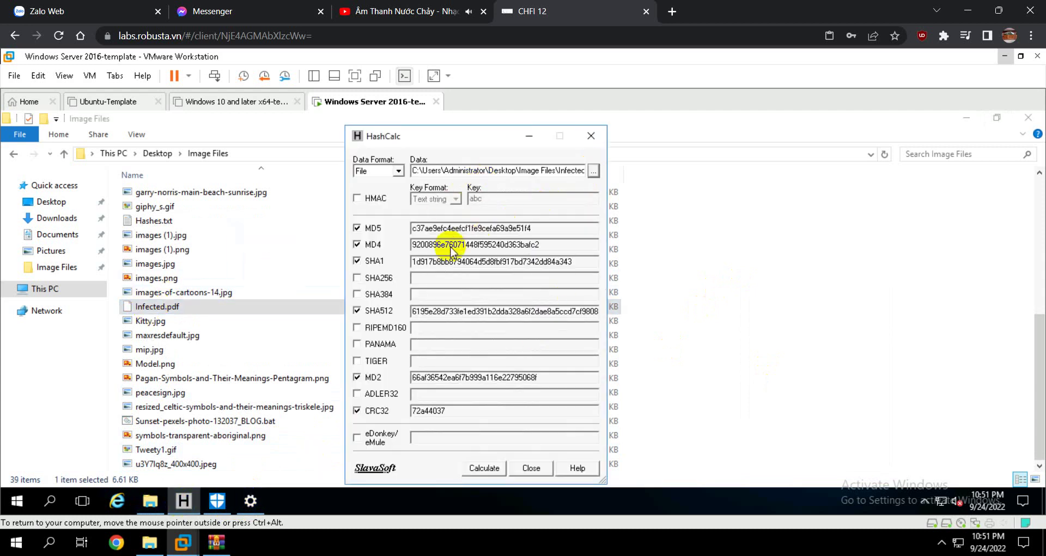
drag(528, 229, 413, 228)
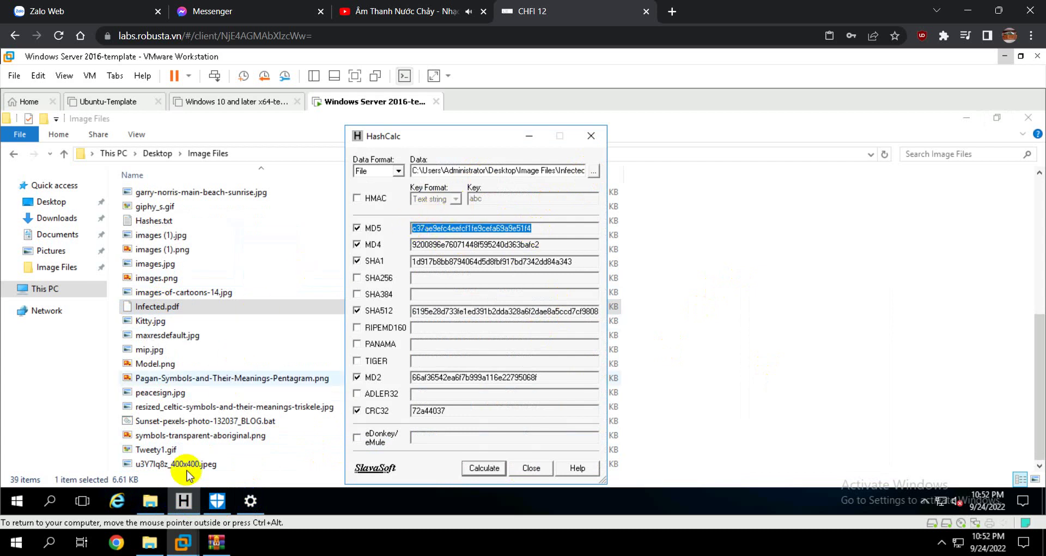
Switch to Chrome on the host, search for virustotal, open the VirusTotal site, and show its file hash search form.
click(116, 542)
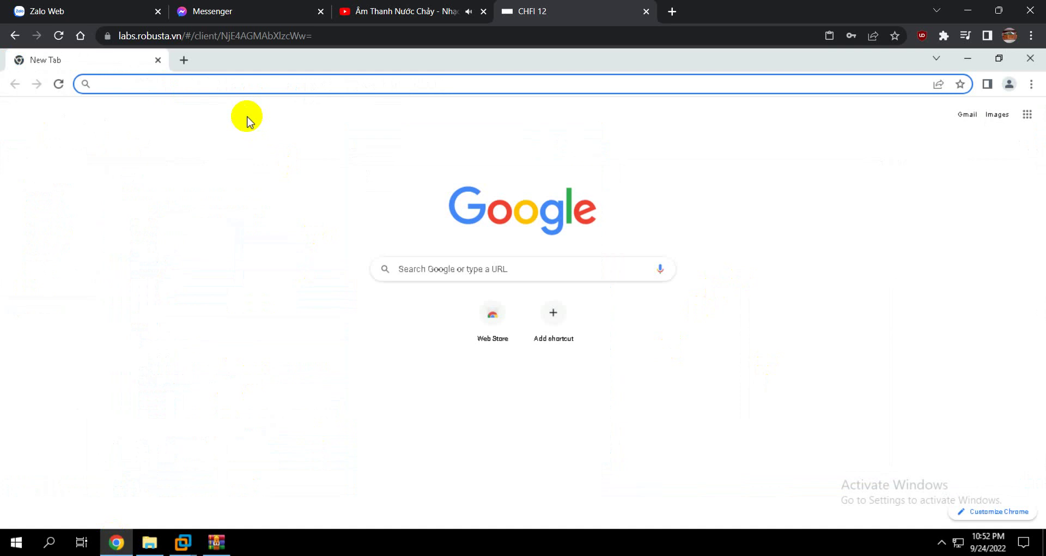
text(r)
key(BackSpace)
text(vi)
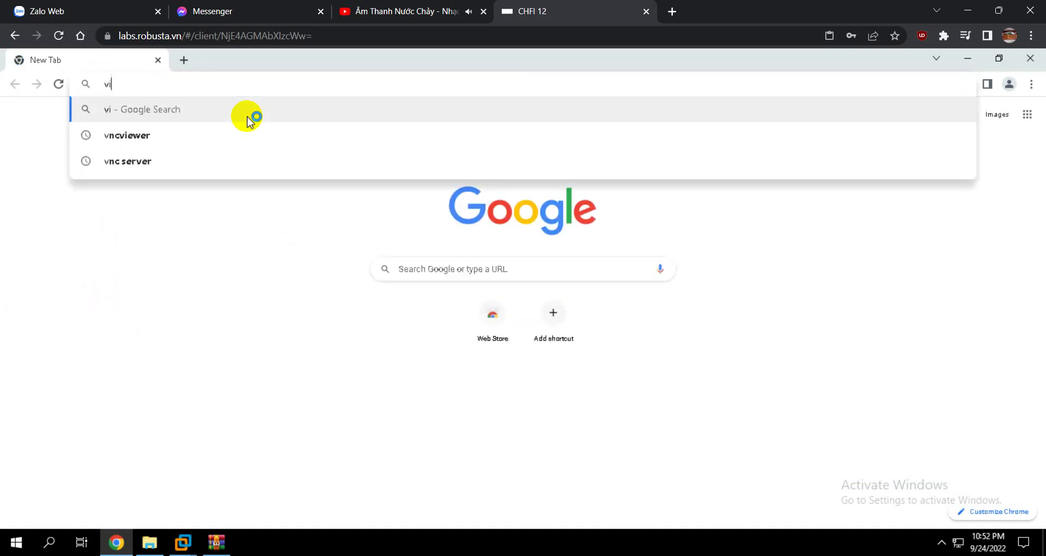
text(rusto)
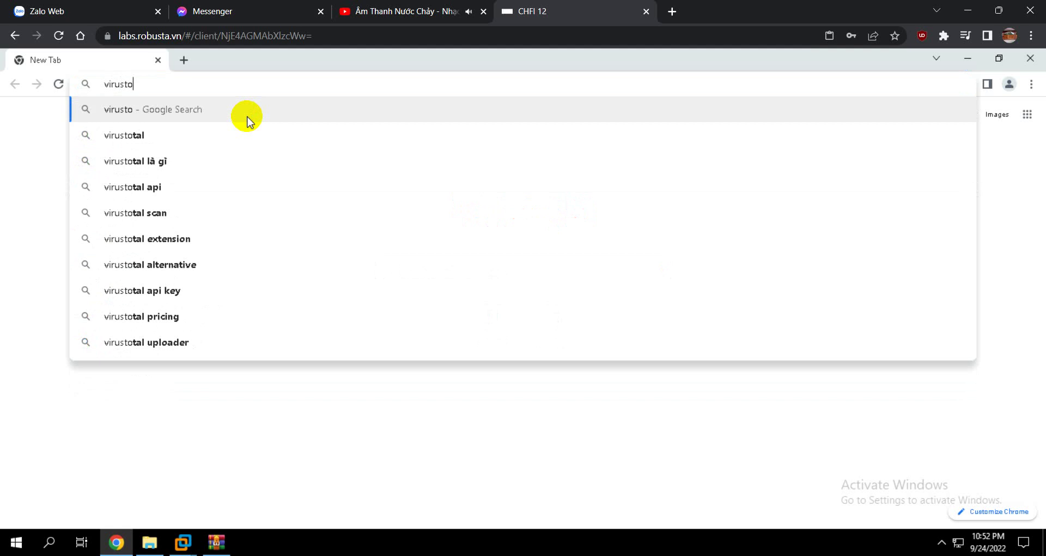
key(Down)
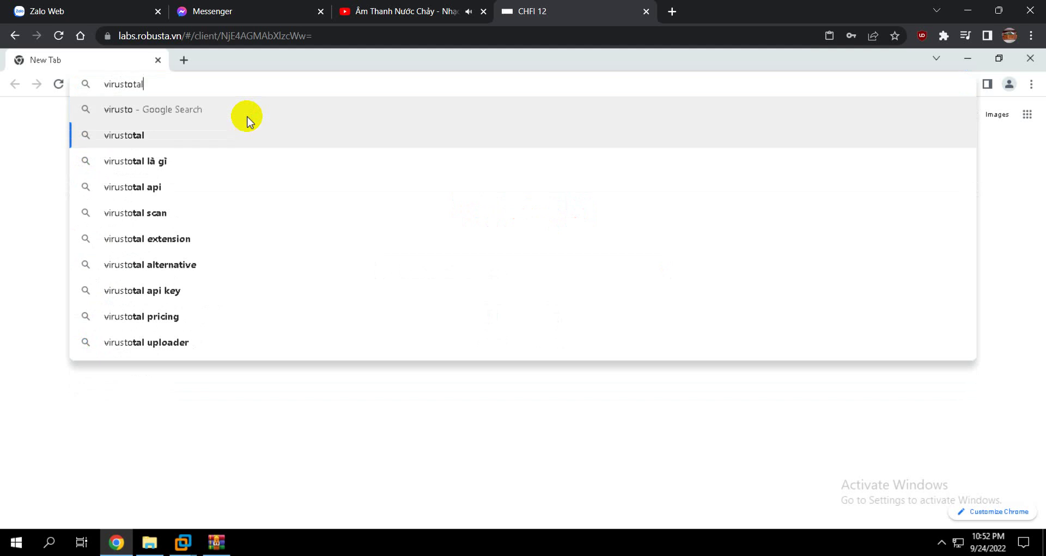
key(Return)
click(187, 218)
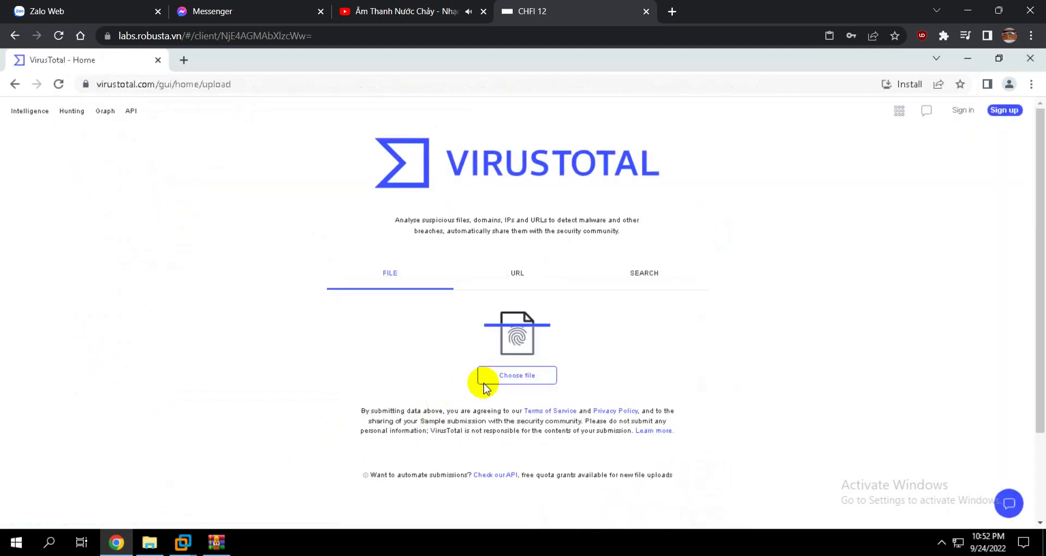
click(624, 279)
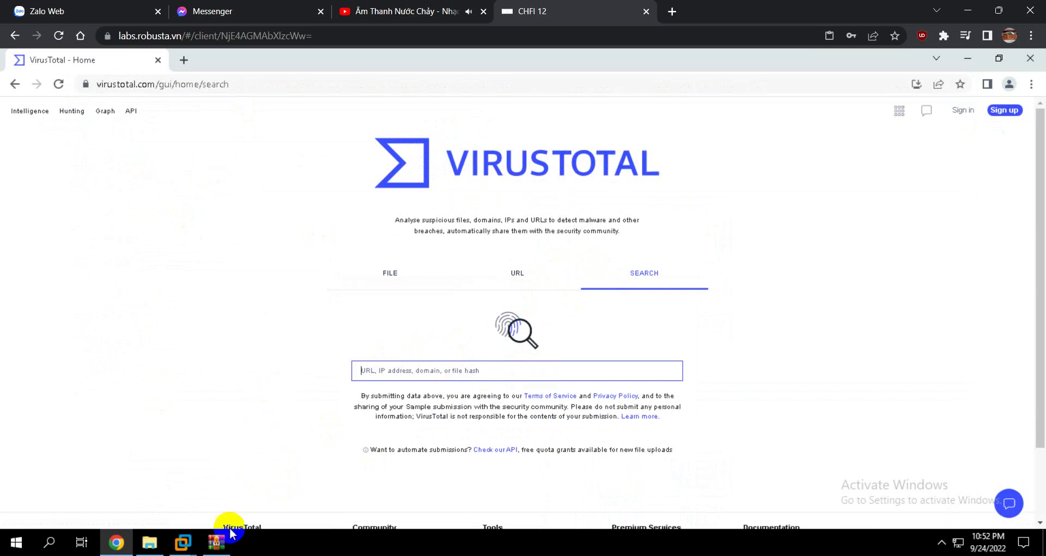
Close the Evidence Files.zip archive window, return to the Windows Server 2016 machine, and copy the MD5 hash of Infected.pdf from HashCalc.
click(218, 541)
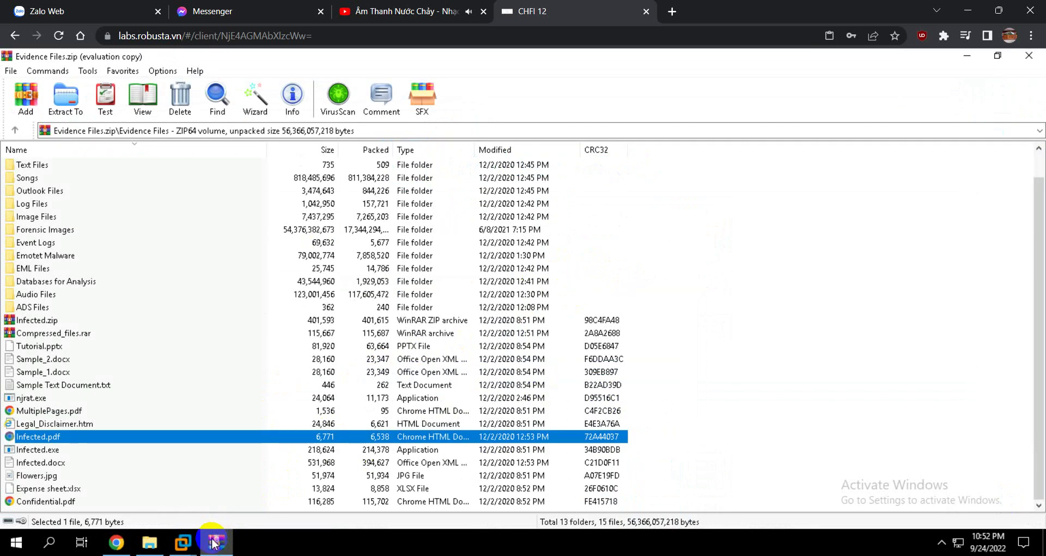
click(1025, 62)
mouse_move(182, 542)
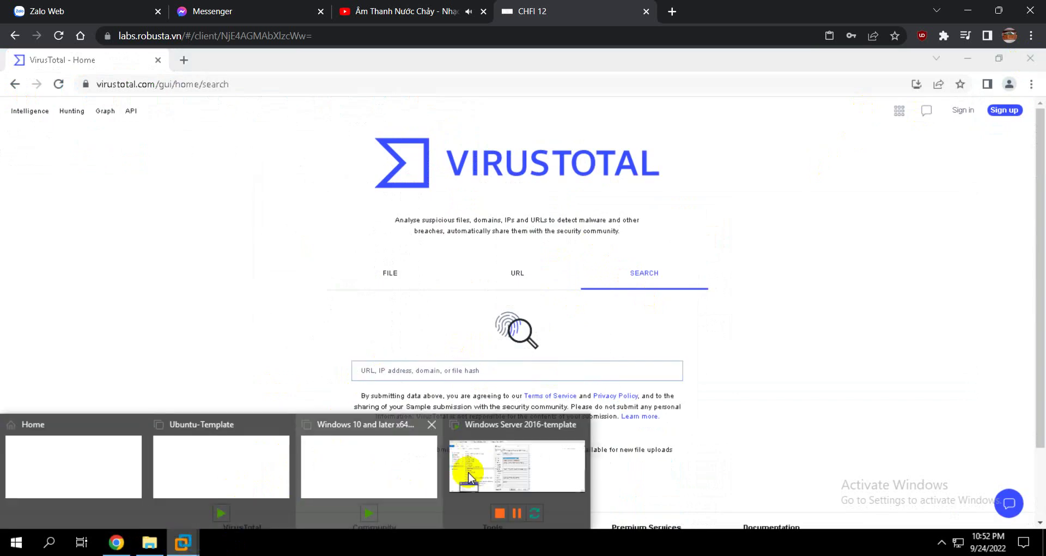
click(528, 466)
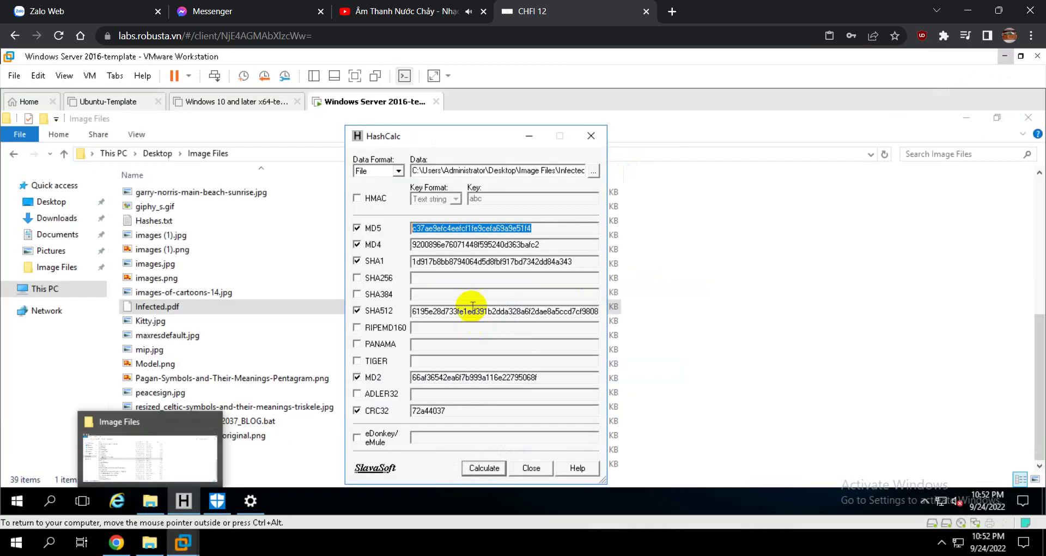
right_click(431, 229)
click(456, 269)
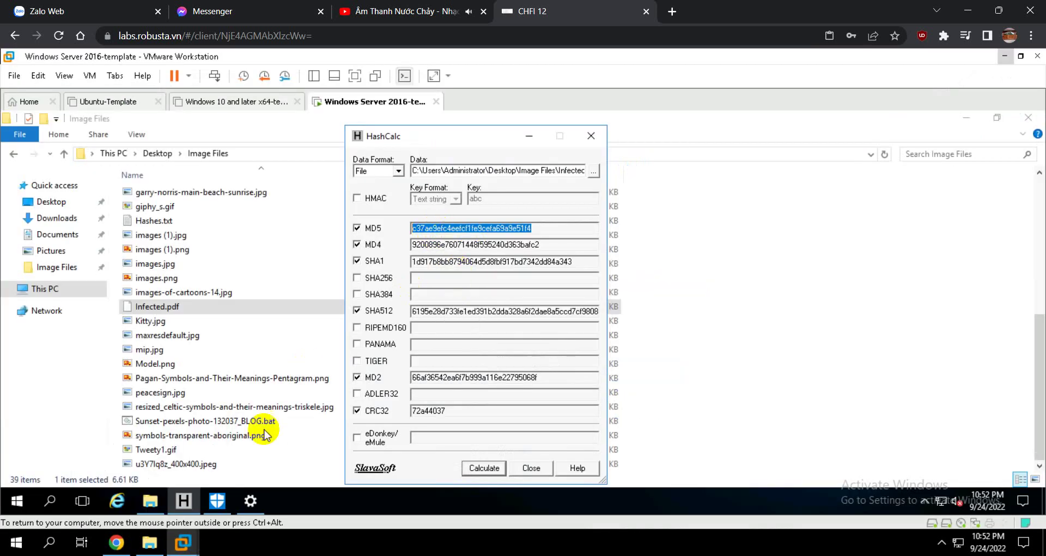
Search VirusTotal for the copied MD5 hash of Infected.pdf and examine the security vendors' analysis.
mouse_move(116, 542)
click(273, 419)
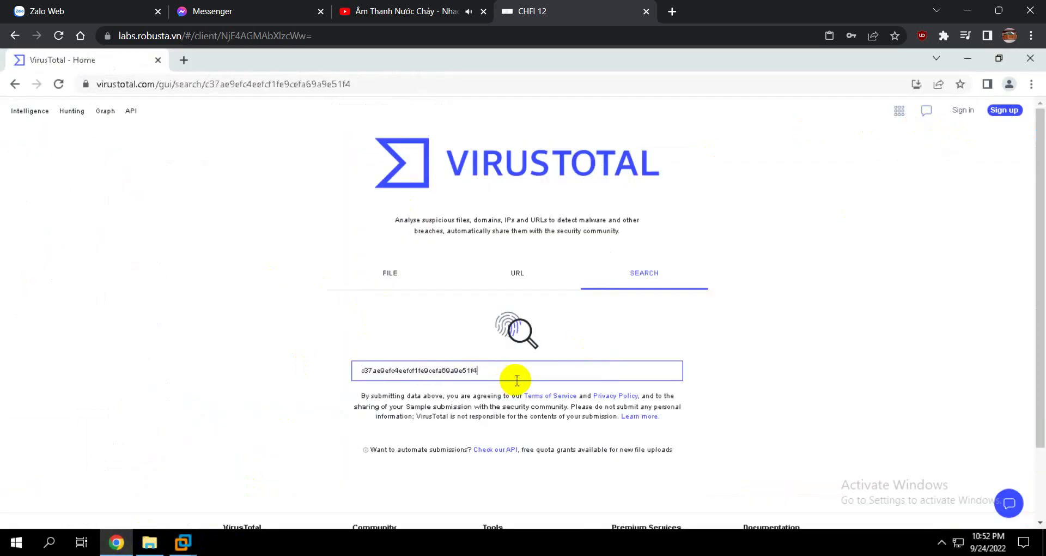
key(Return)
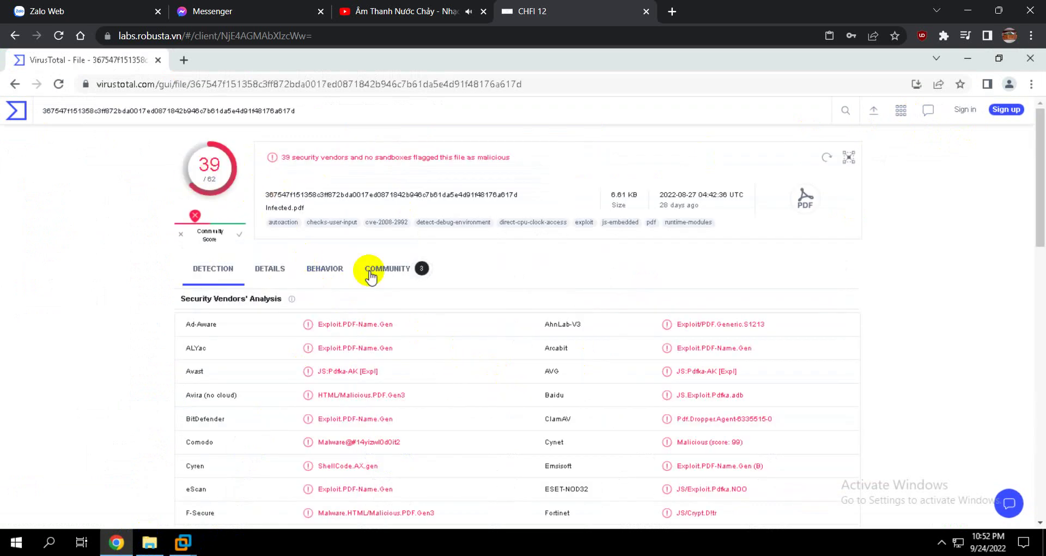
scroll(510, 327, down, 15)
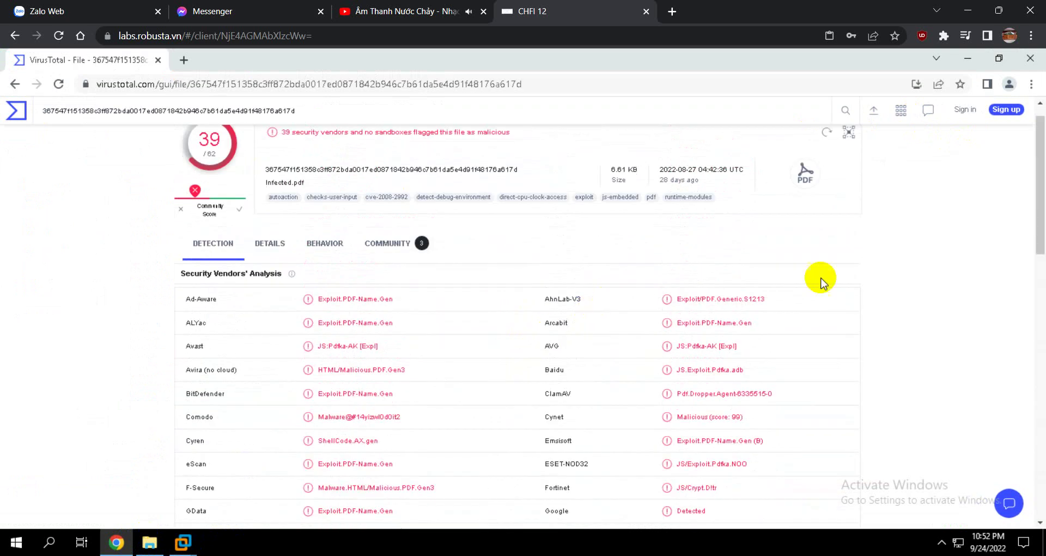